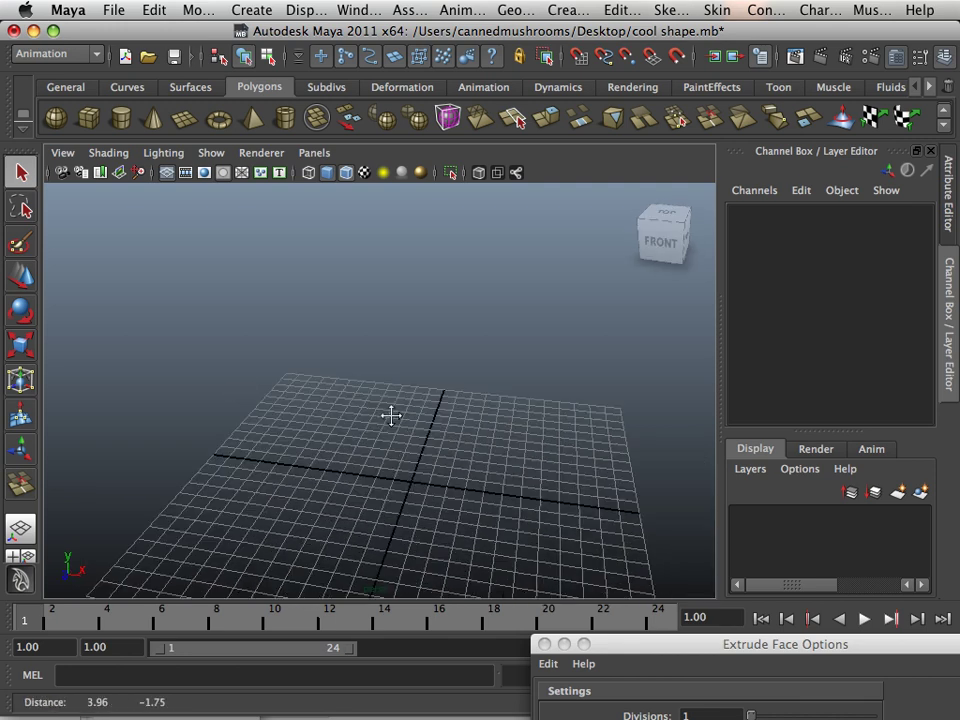
- Create a polygon cube and scale it into a long bar, about 11.65 in X, 1.64 in Y and 2.25 in Z
{"action": "mouse_move", "coordinate": [341, 388]}
{"action": "left_mouse_down", "text": "alt"}
{"action": "mouse_move", "coordinate": [373, 390]}
{"action": "mouse_move", "coordinate": [379, 454]}
{"action": "mouse_move", "coordinate": [334, 409]}
{"action": "left_mouse_up", "text": "alt"}
{"action": "left_click", "coordinate": [88, 118]}
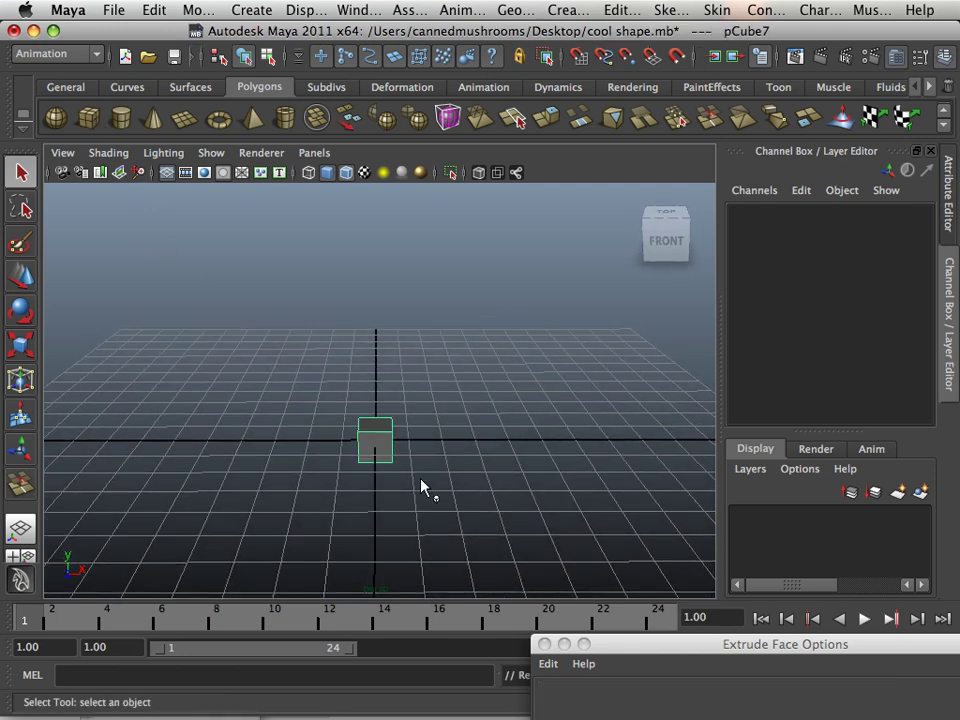
{"action": "left_click", "coordinate": [20, 345]}
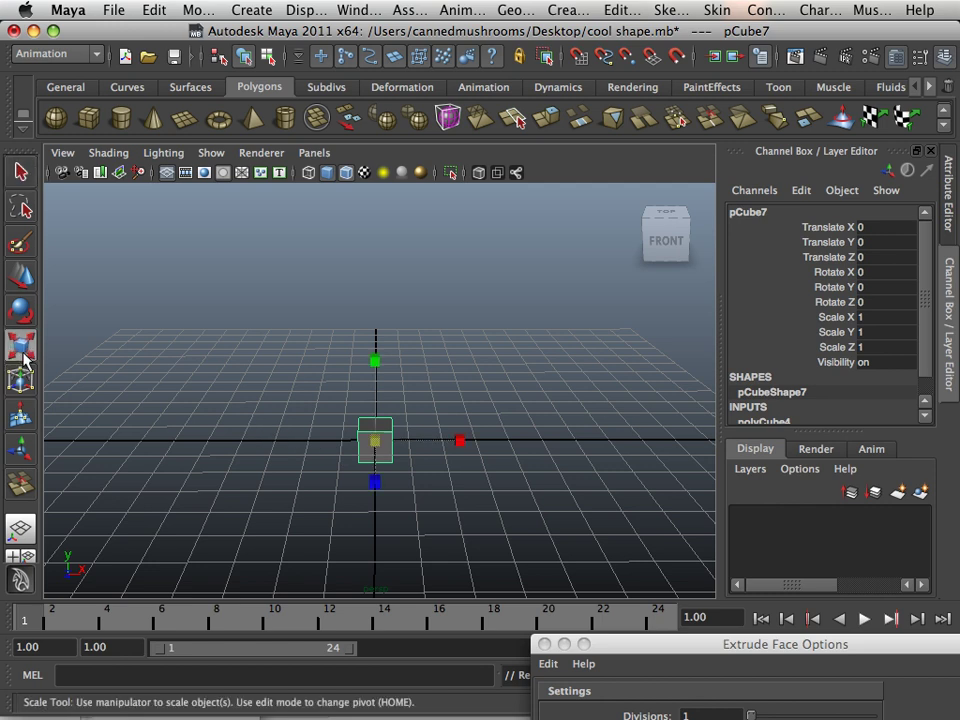
{"action": "left_click_drag", "start_coordinate": [461, 442], "coordinate": [530, 466]}
{"action": "left_click_drag", "start_coordinate": [463, 443], "coordinate": [264, 532]}
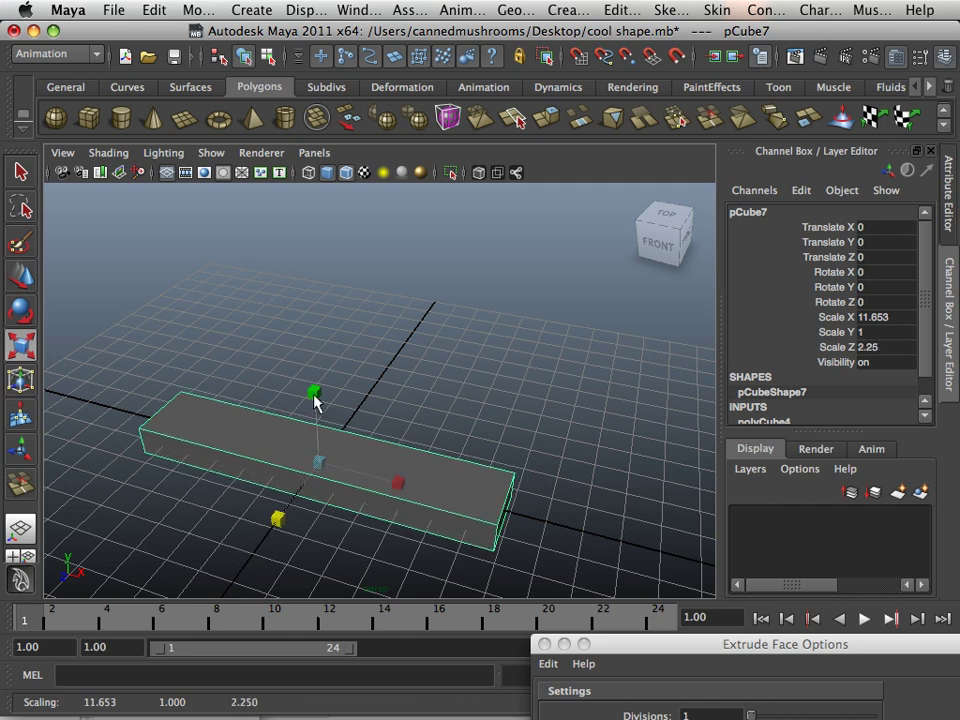
{"action": "left_click_drag", "start_coordinate": [313, 400], "coordinate": [280, 425]}
- Set the bar's Subdivisions Width to 32 in its polyCube inputs
{"action": "scroll", "coordinate": [760, 348], "scroll_direction": "down", "scroll_amount": 1}
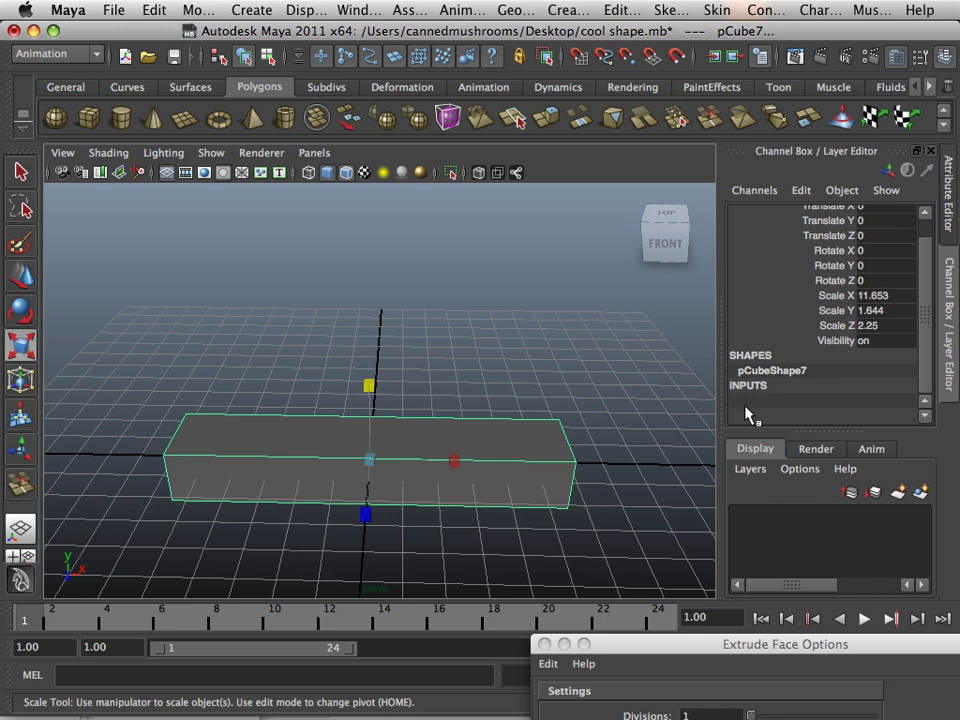
{"action": "scroll", "coordinate": [755, 415], "scroll_direction": "down", "scroll_amount": 3}
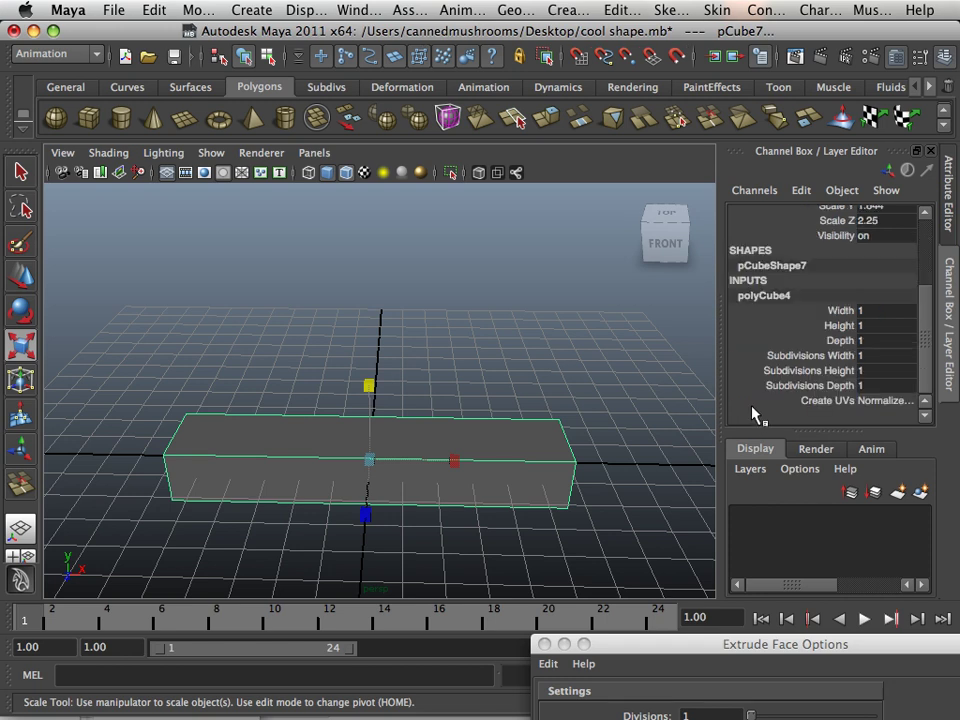
{"action": "left_click", "coordinate": [814, 358]}
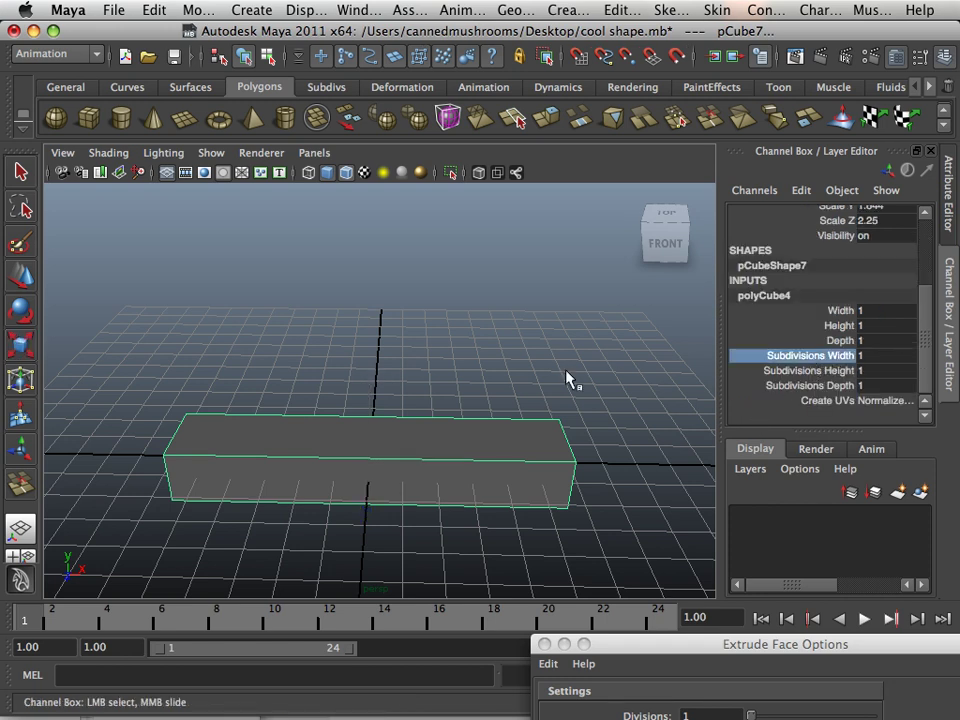
{"action": "middle_click_drag", "start_coordinate": [565, 372], "coordinate": [654, 384]}
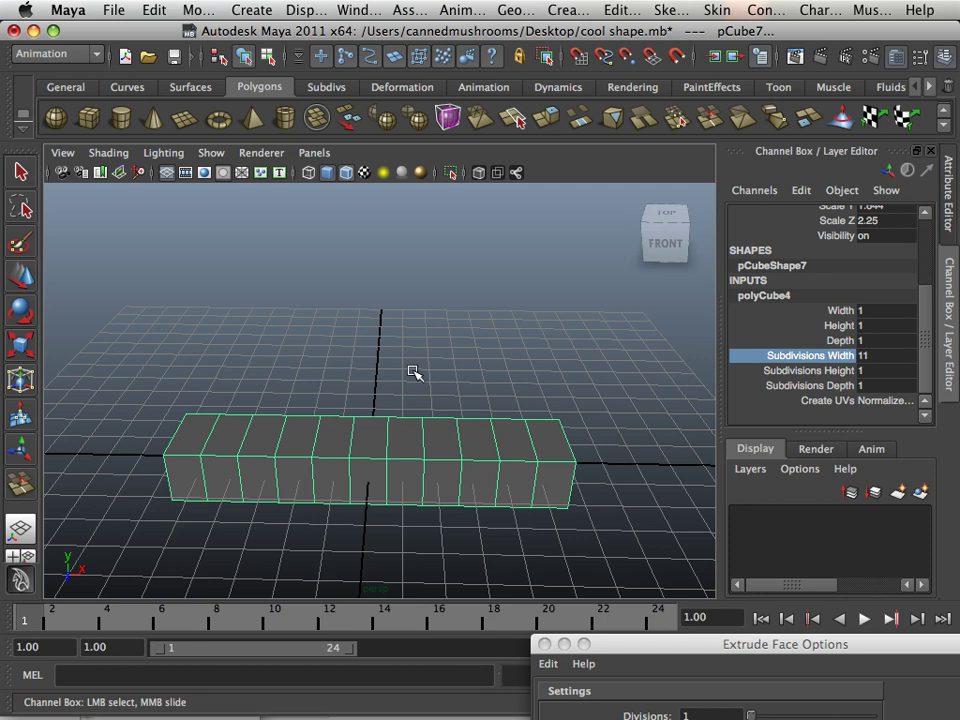
{"action": "middle_click_drag", "start_coordinate": [420, 372], "coordinate": [584, 413]}
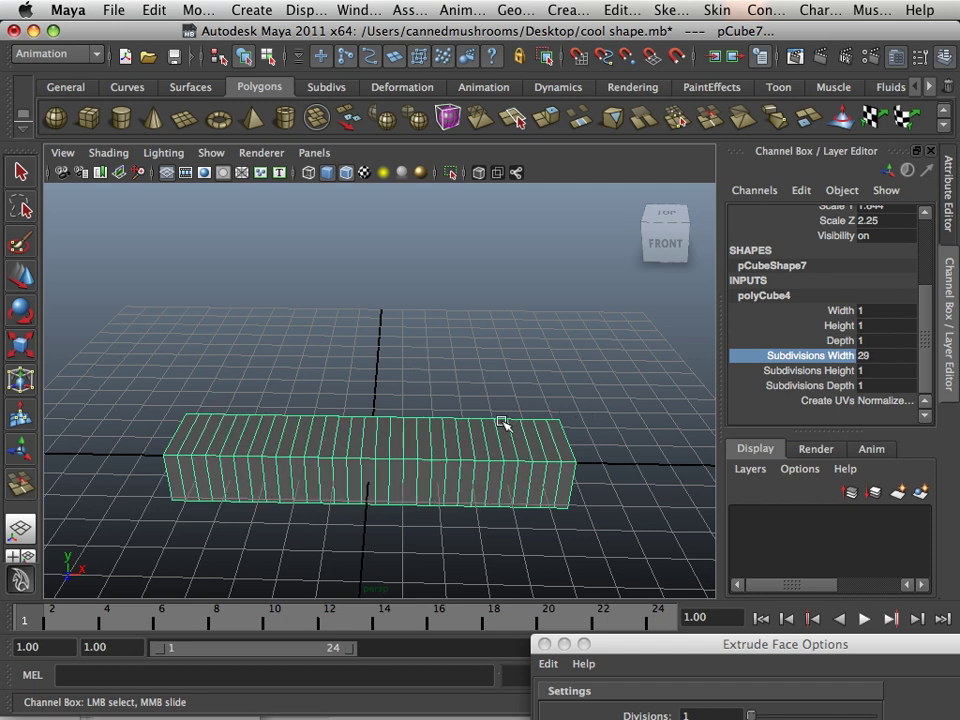
{"action": "left_click_drag", "start_coordinate": [503, 420], "coordinate": [456, 404], "text": "alt"}
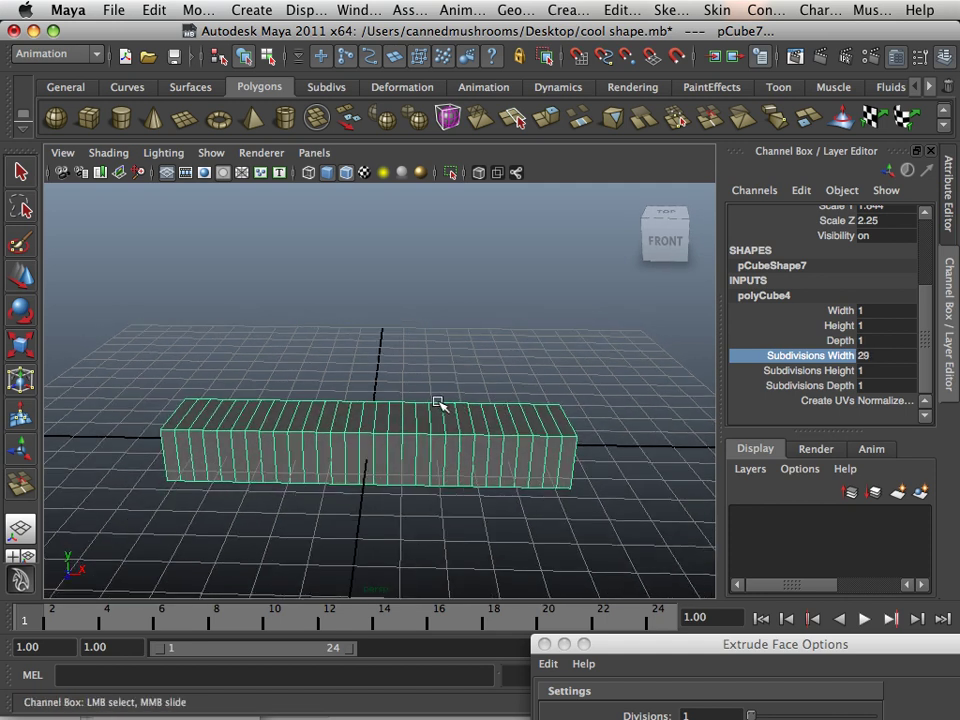
{"action": "scroll", "coordinate": [438, 404], "scroll_direction": "up", "scroll_amount": 3}
{"action": "left_click_drag", "start_coordinate": [436, 408], "coordinate": [439, 403], "text": "alt"}
{"action": "middle_click_drag", "start_coordinate": [435, 401], "coordinate": [461, 401]}
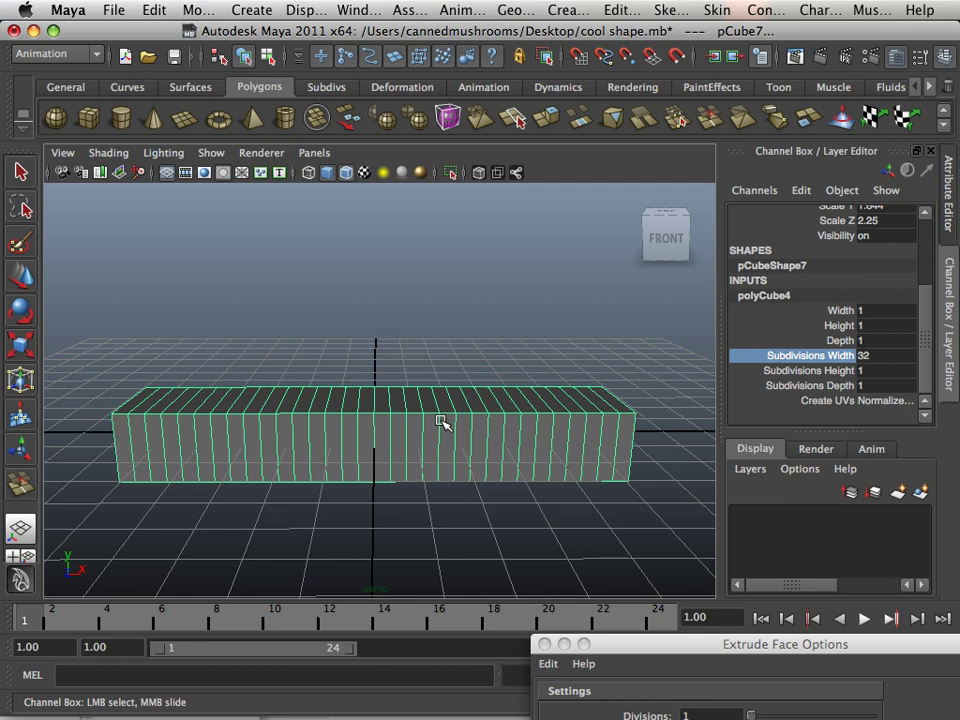
- Select all vertices of the bar and move them up along Y so its base sits about on the grid
{"action": "left_click", "coordinate": [20, 275]}
{"action": "right_click_drag", "start_coordinate": [148, 393], "coordinate": [76, 348]}
{"action": "left_click_drag", "start_coordinate": [74, 350], "coordinate": [696, 574]}
{"action": "middle_click_drag", "start_coordinate": [458, 474], "coordinate": [482, 484], "text": "alt"}
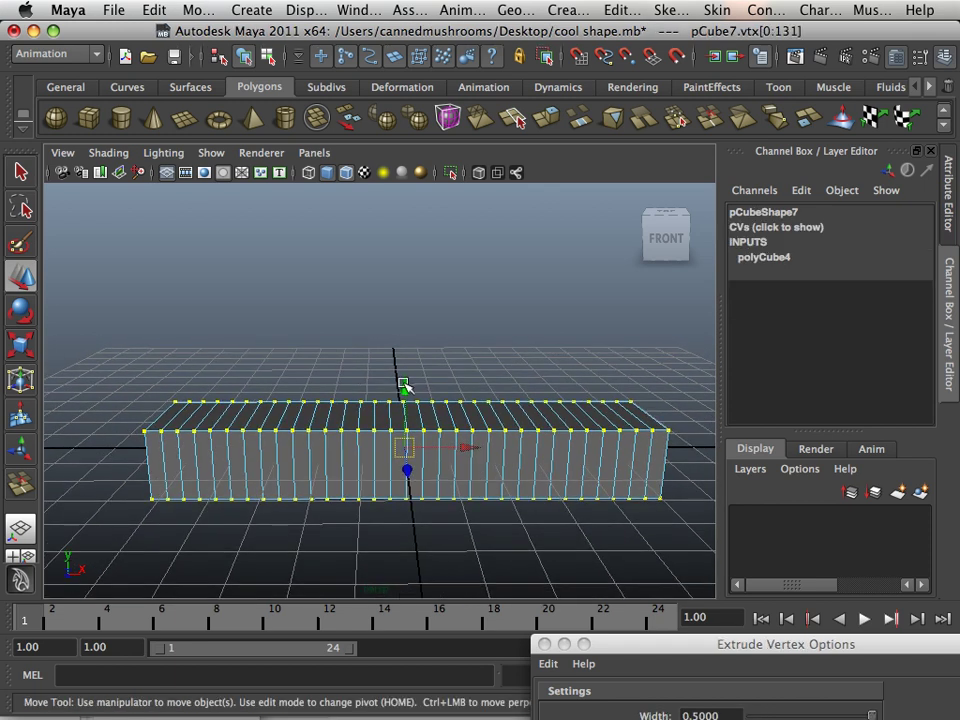
{"action": "left_click_drag", "start_coordinate": [403, 390], "coordinate": [406, 346]}
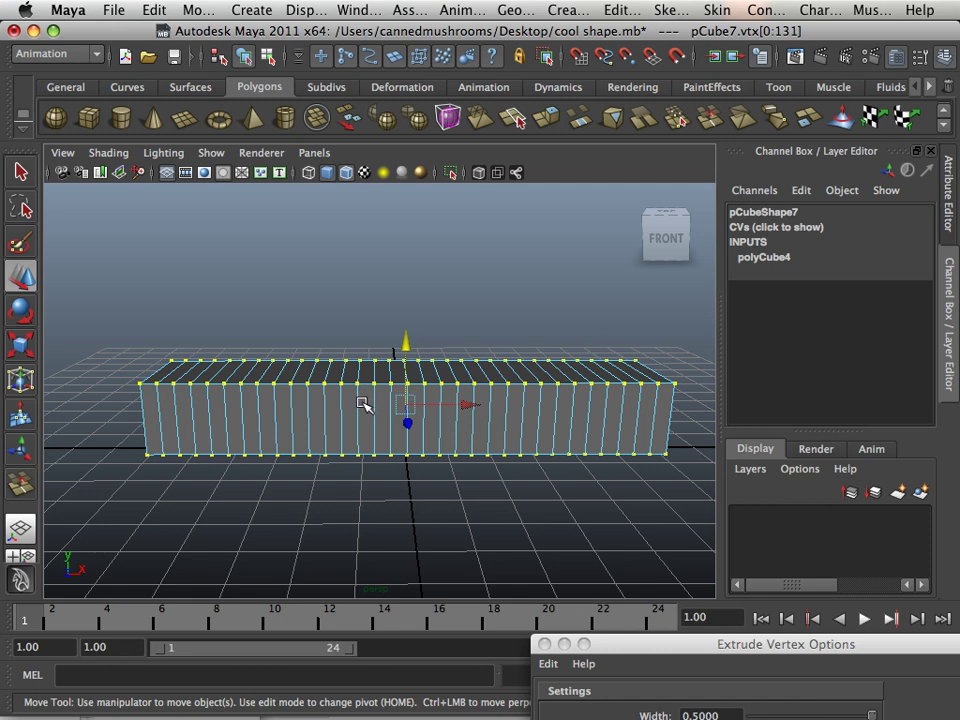
{"action": "scroll", "coordinate": [362, 405], "scroll_direction": "up", "scroll_amount": 4}
{"action": "scroll", "coordinate": [362, 405], "scroll_direction": "down", "scroll_amount": 6}
{"action": "scroll", "coordinate": [362, 405], "scroll_direction": "up", "scroll_amount": 3}
{"action": "left_click_drag", "start_coordinate": [361, 404], "coordinate": [361, 404], "text": "alt"}
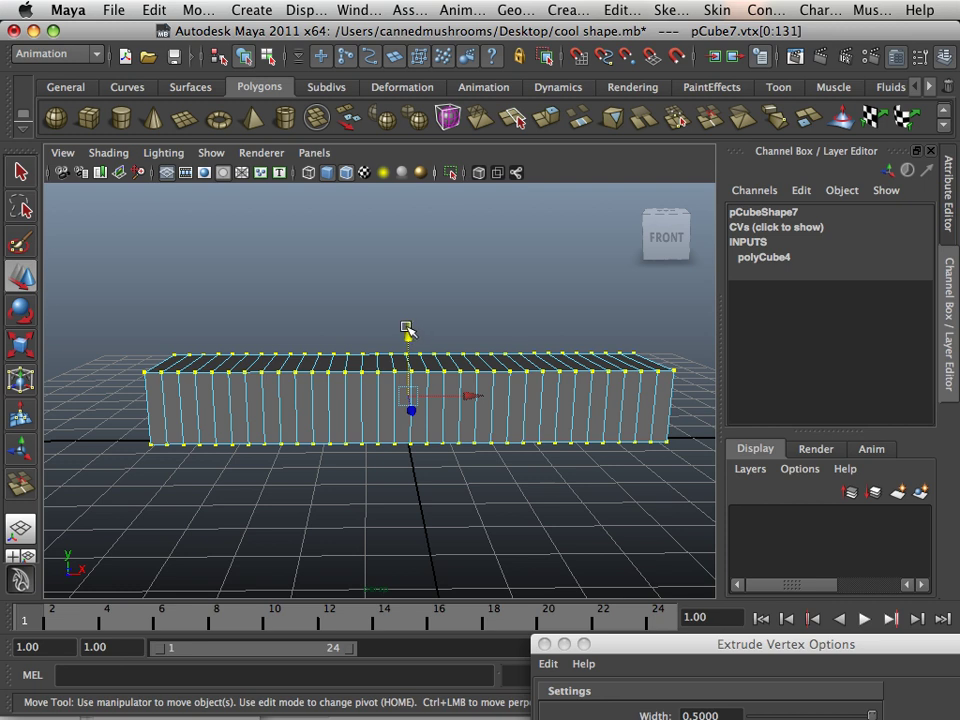
{"action": "middle_click_drag", "start_coordinate": [407, 333], "coordinate": [381, 333], "text": "alt"}
- Review the Save Scene As options, from file type to referencing and file-type-specific settings, and close them without saving
{"action": "left_click", "coordinate": [113, 10]}
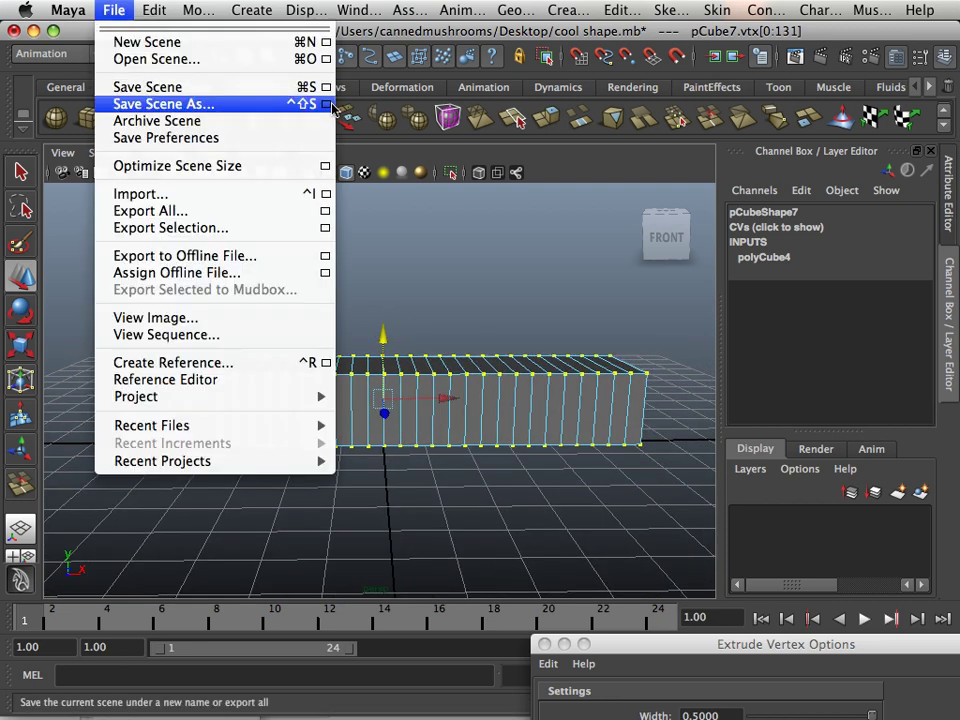
{"action": "left_click", "coordinate": [325, 103]}
{"action": "left_click_drag", "start_coordinate": [641, 650], "coordinate": [395, 250]}
{"action": "scroll", "coordinate": [448, 386], "scroll_direction": "down", "scroll_amount": 2}
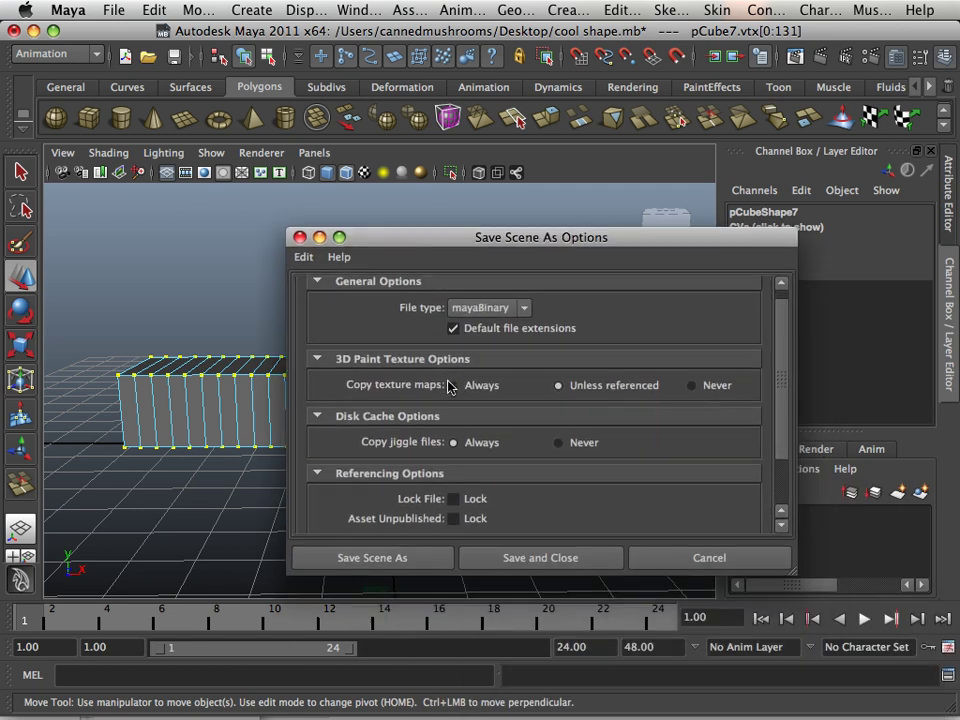
{"action": "scroll", "coordinate": [448, 386], "scroll_direction": "down", "scroll_amount": 3}
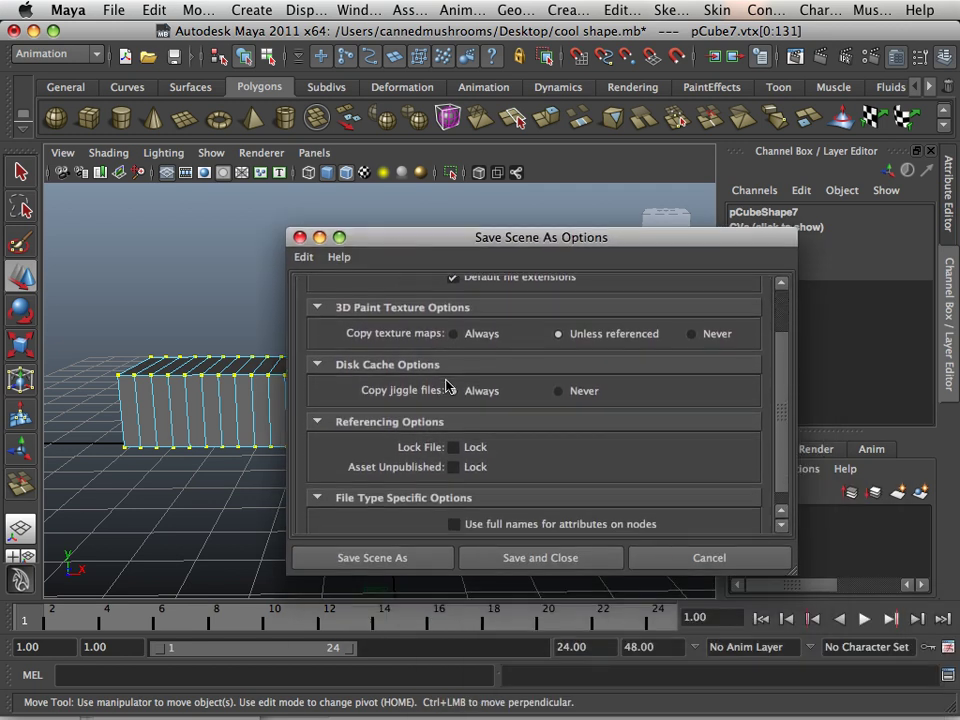
{"action": "left_click", "coordinate": [299, 237]}
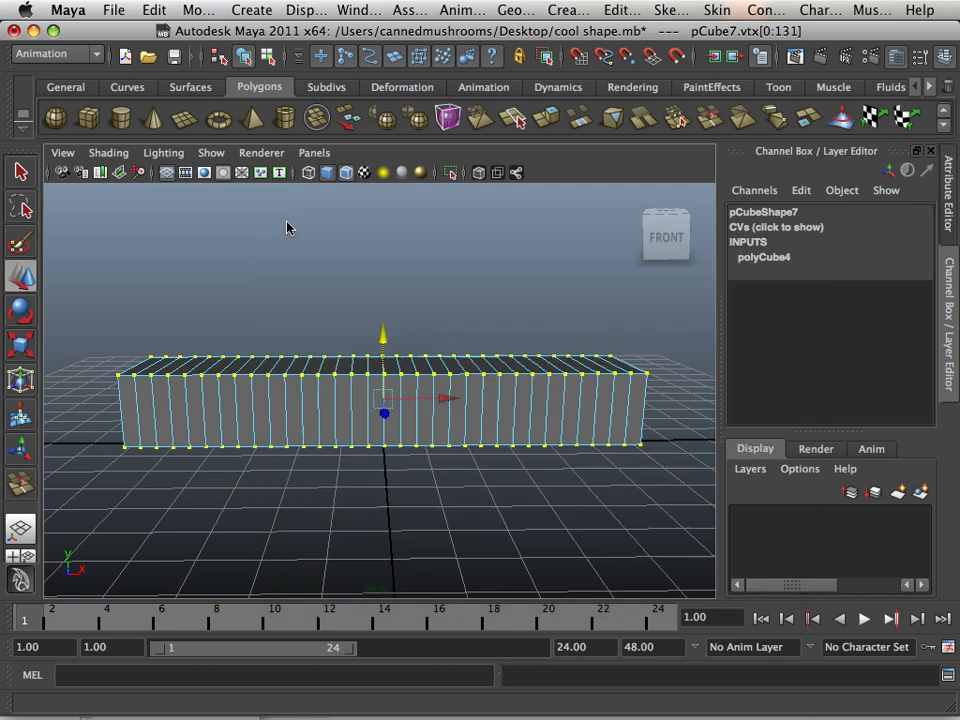
- Check the Incremental save and Limit incremental saves settings in the Save Scene options, and close them without saving
{"action": "left_click", "coordinate": [114, 10]}
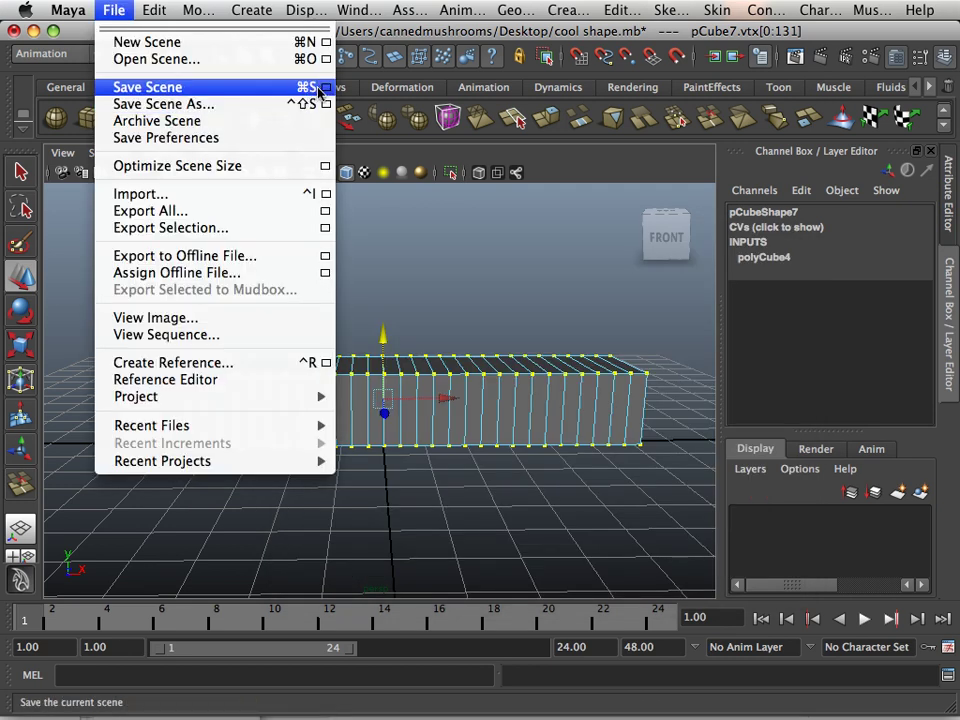
{"action": "left_click", "coordinate": [324, 87]}
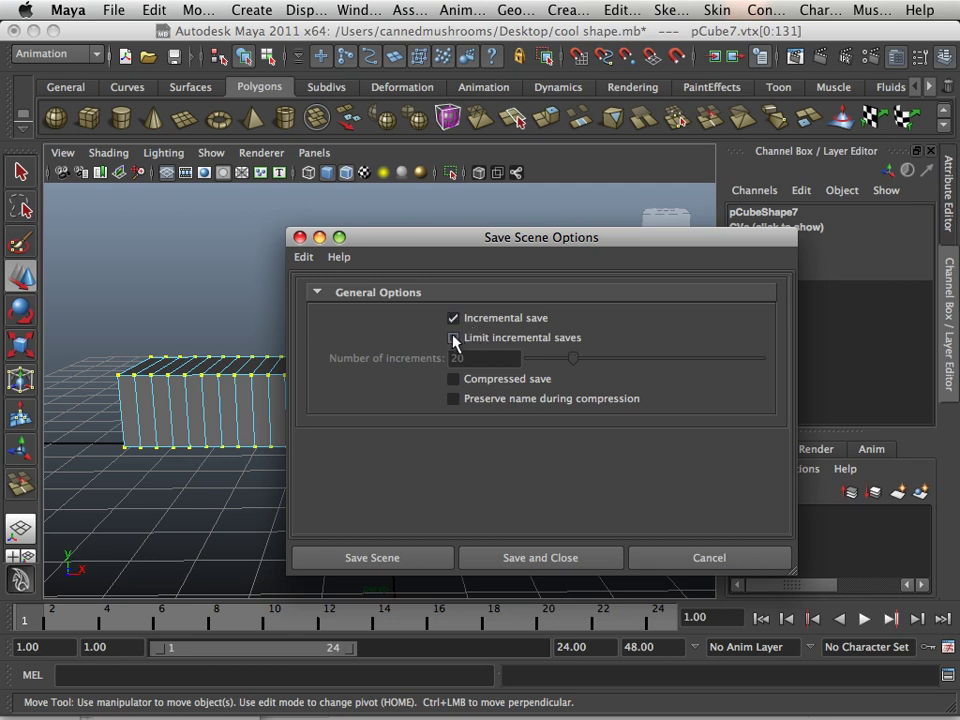
{"action": "left_click", "coordinate": [299, 237]}
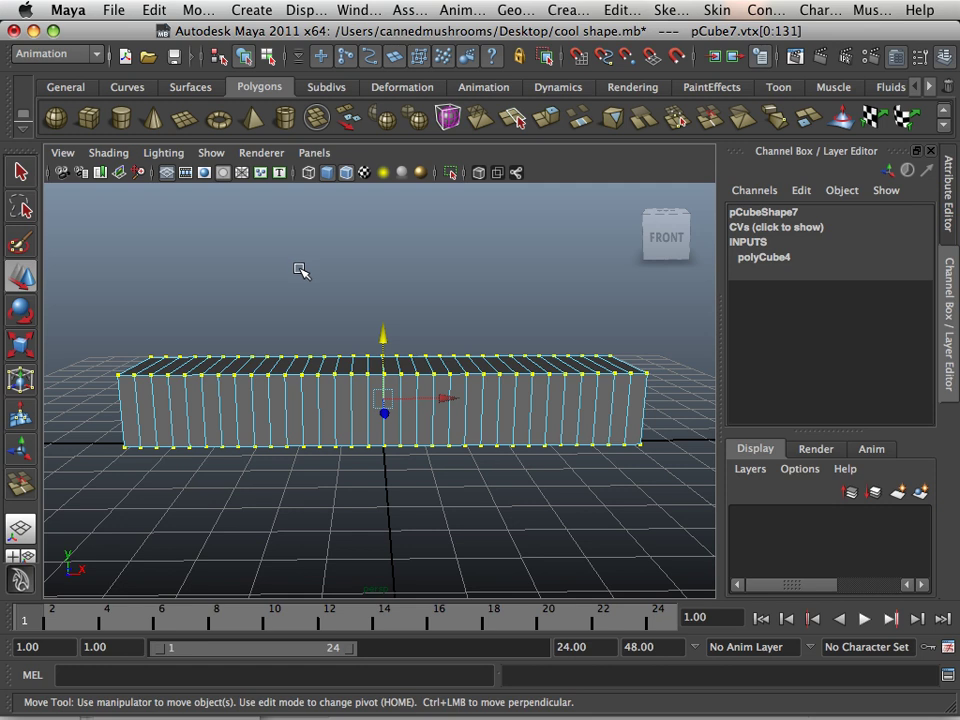
- Save the current scene to cool shape.mb and switch to the Select tool
{"action": "left_click_drag", "start_coordinate": [298, 281], "coordinate": [280, 230], "text": "alt"}
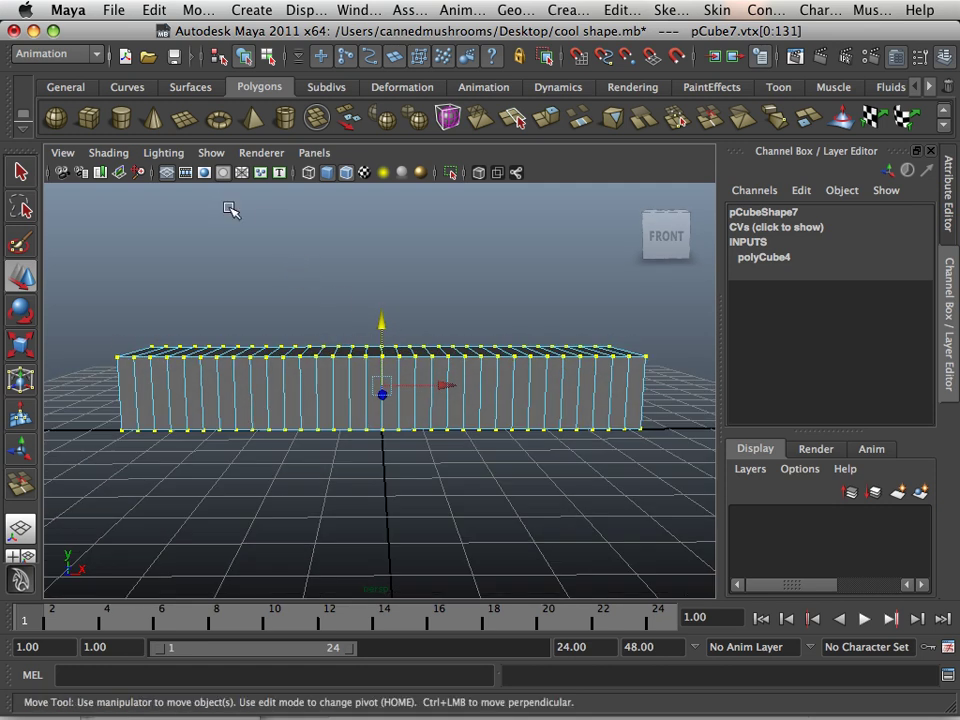
{"action": "left_click", "coordinate": [109, 11]}
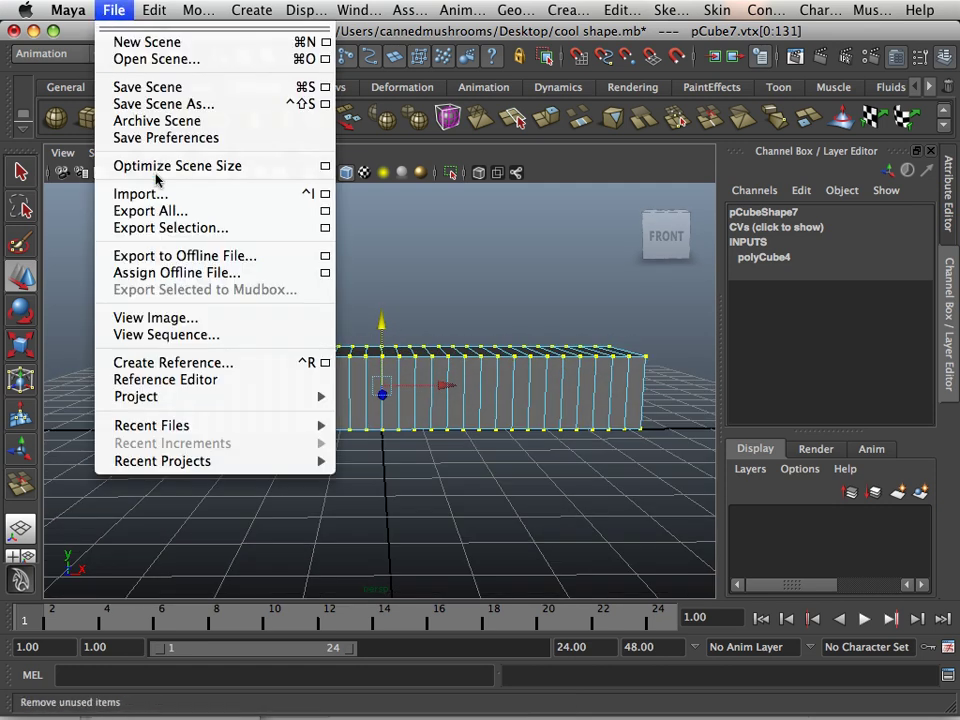
{"action": "left_click", "coordinate": [152, 90]}
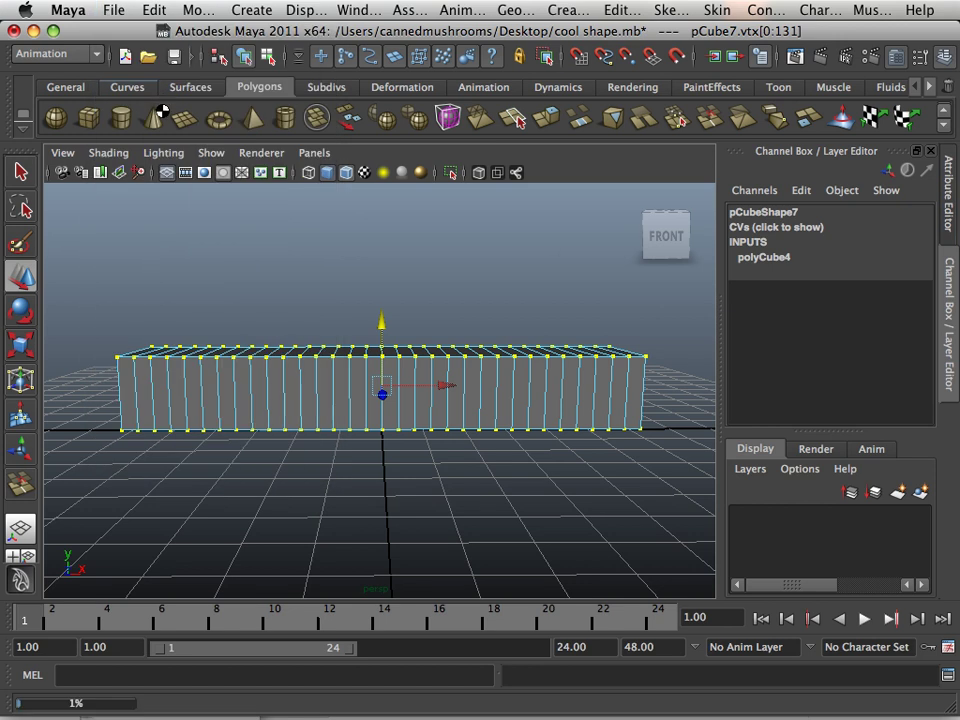
{"action": "key", "text": "q"}
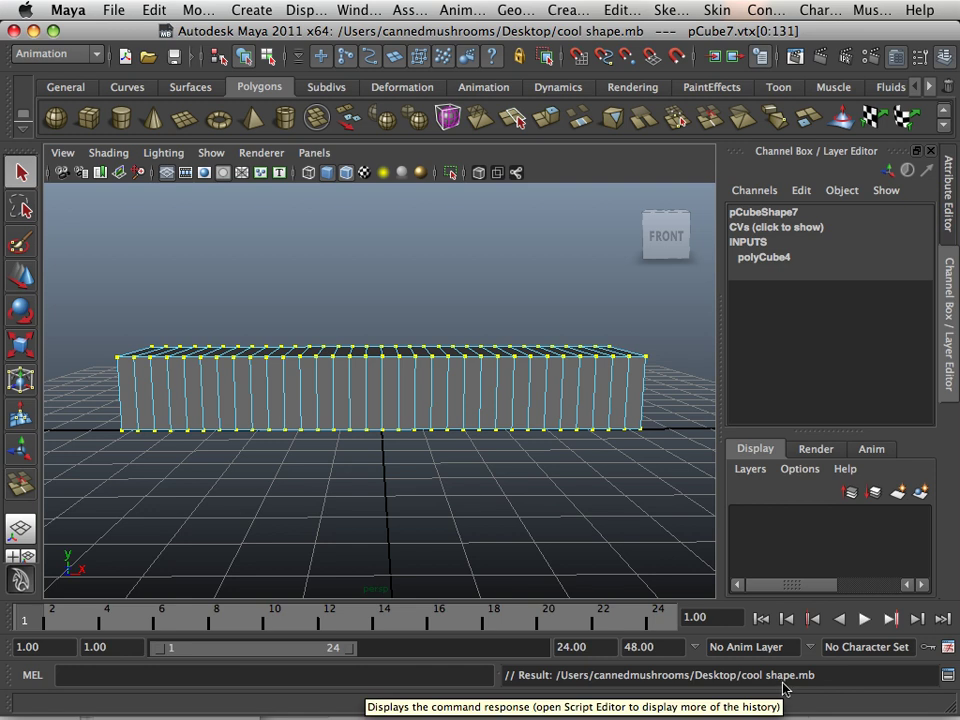
{"action": "scroll", "coordinate": [279, 411], "scroll_direction": "down", "scroll_amount": 2}
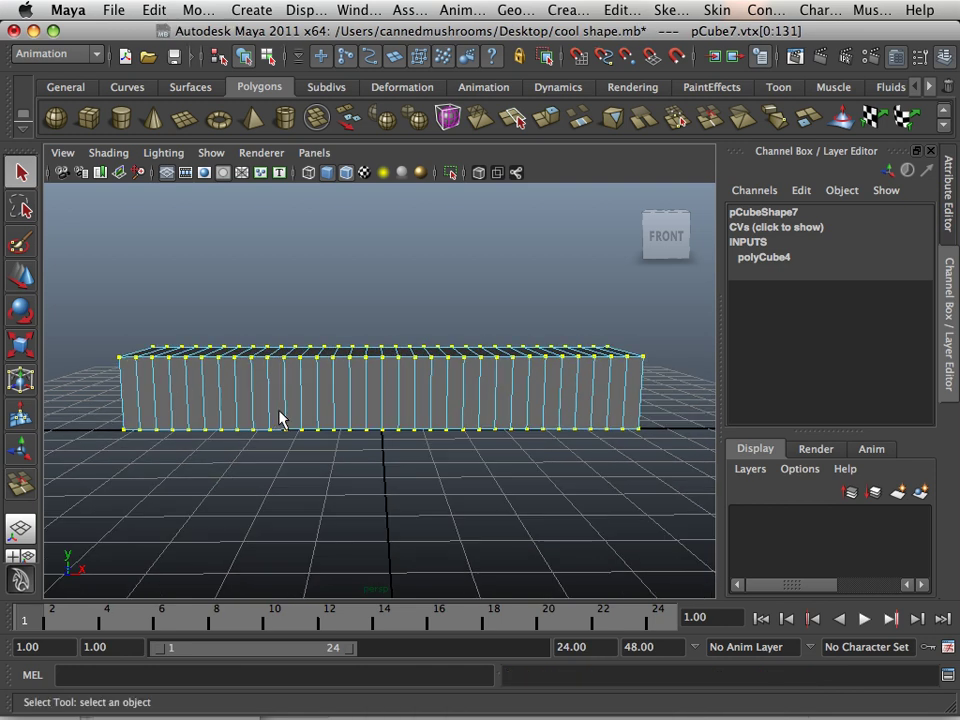
{"action": "scroll", "coordinate": [279, 411], "scroll_direction": "up", "scroll_amount": 3}
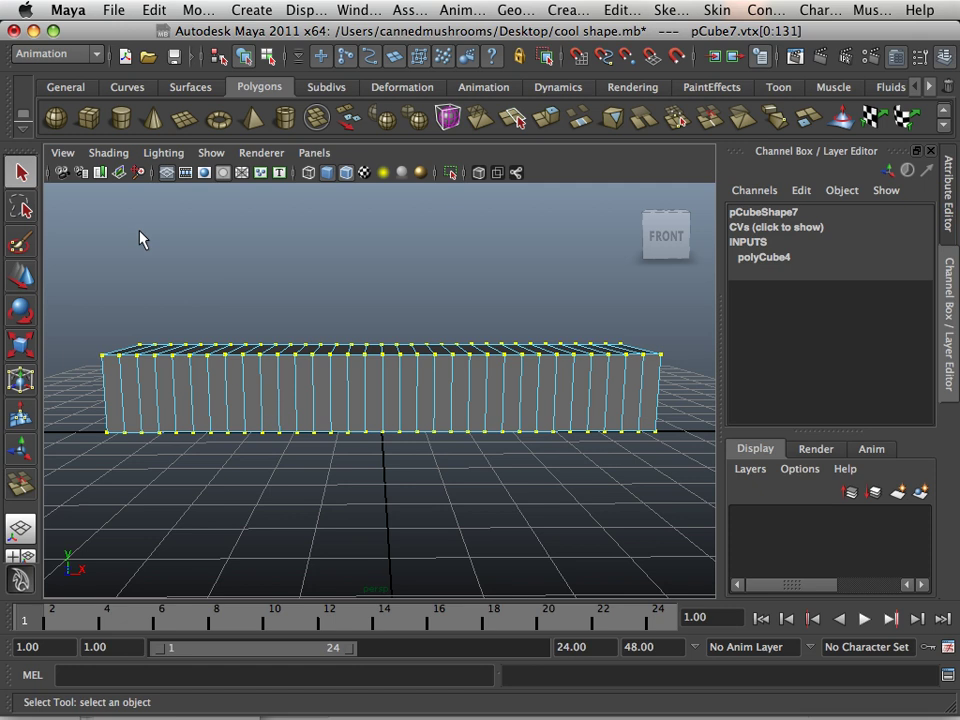
{"action": "left_click", "coordinate": [113, 10]}
{"action": "left_click", "coordinate": [147, 106]}
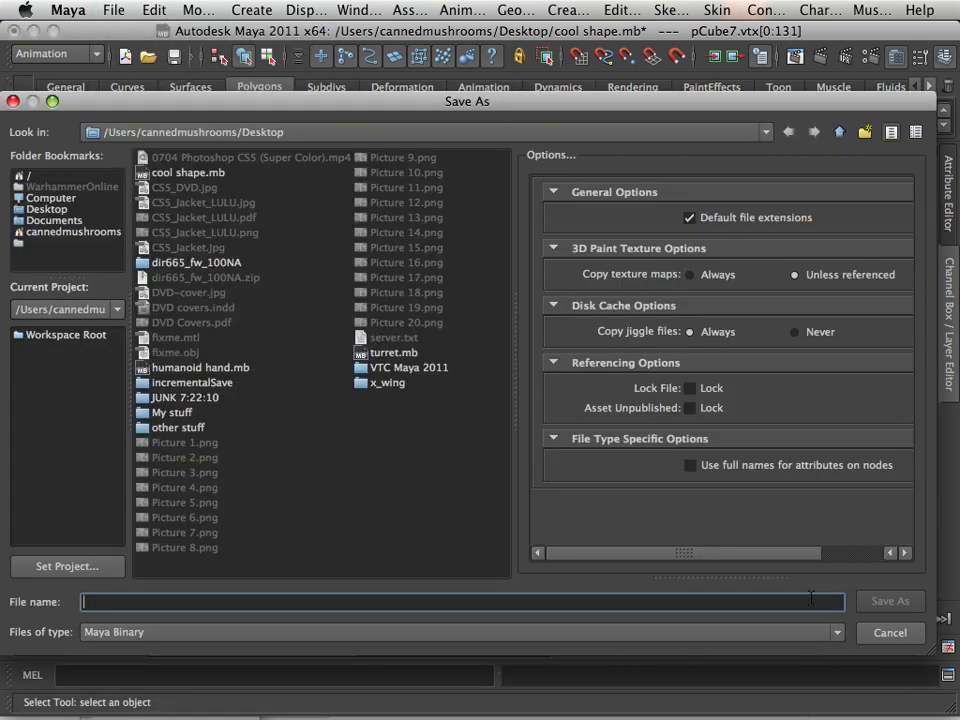
{"action": "key", "text": "Escape"}
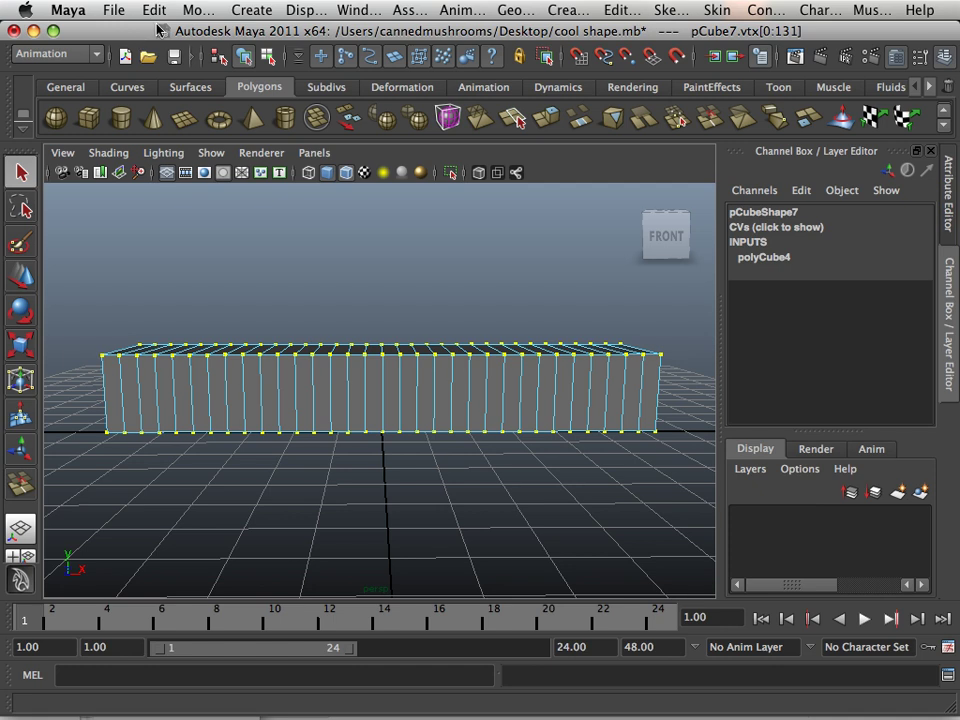
- Save the scene once more under its existing name as another incremental save
{"action": "left_click", "coordinate": [124, 12]}
{"action": "left_click", "coordinate": [144, 86]}
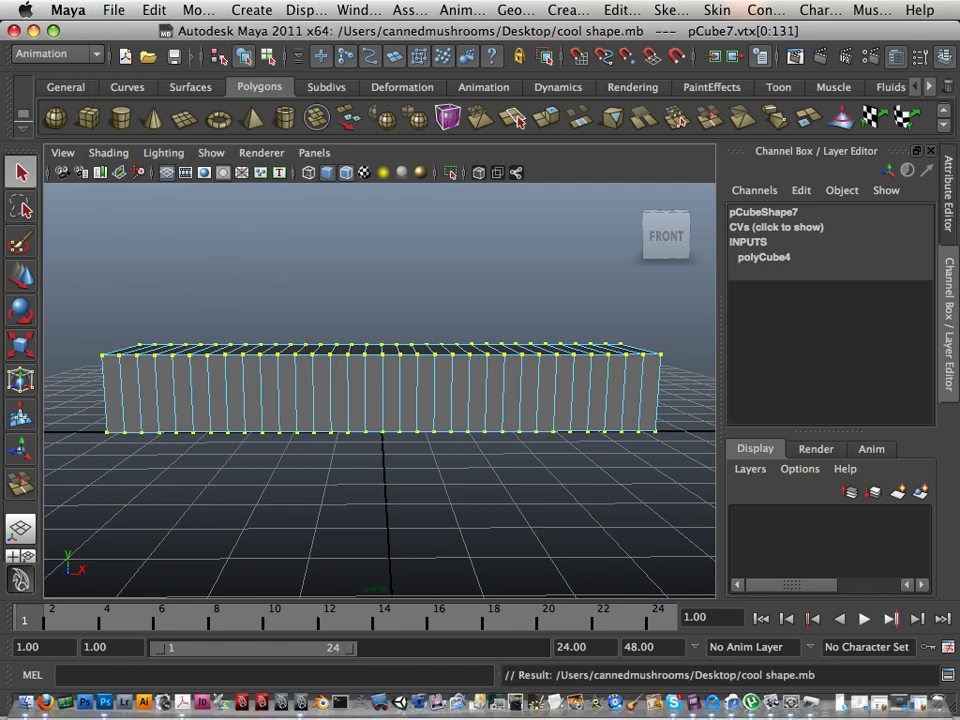
- Switch to Finder and inspect cool shape.0001.mb and cool shape.0002.mb in the cool shape.mb folder inside the Desktop's incrementalSave folder
{"action": "left_click", "coordinate": [37, 703]}
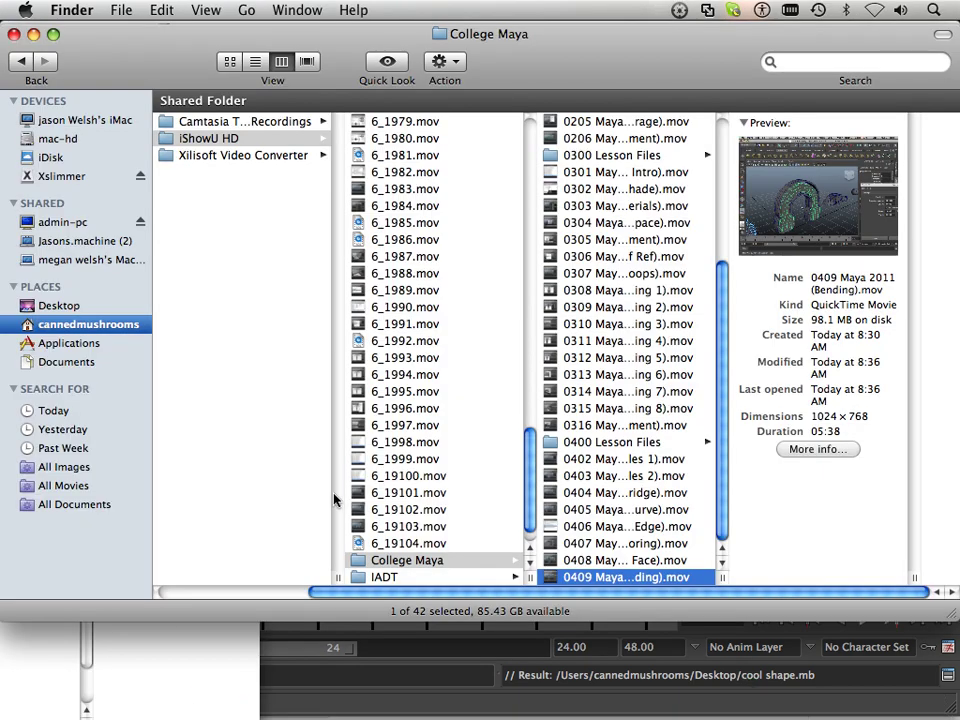
{"action": "left_click", "coordinate": [61, 306]}
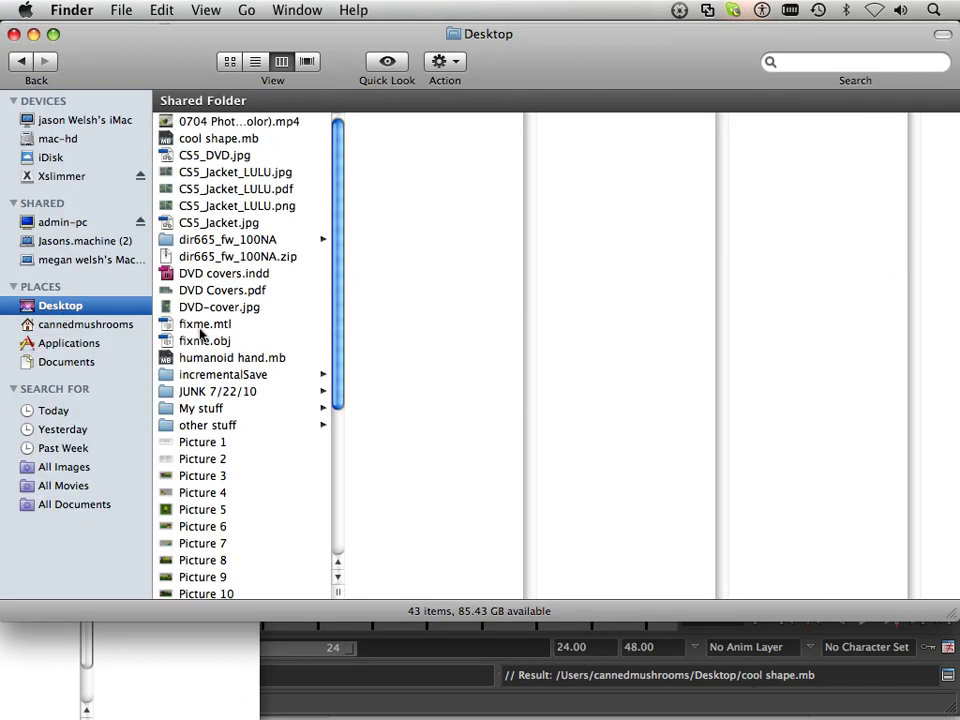
{"action": "left_click", "coordinate": [241, 375]}
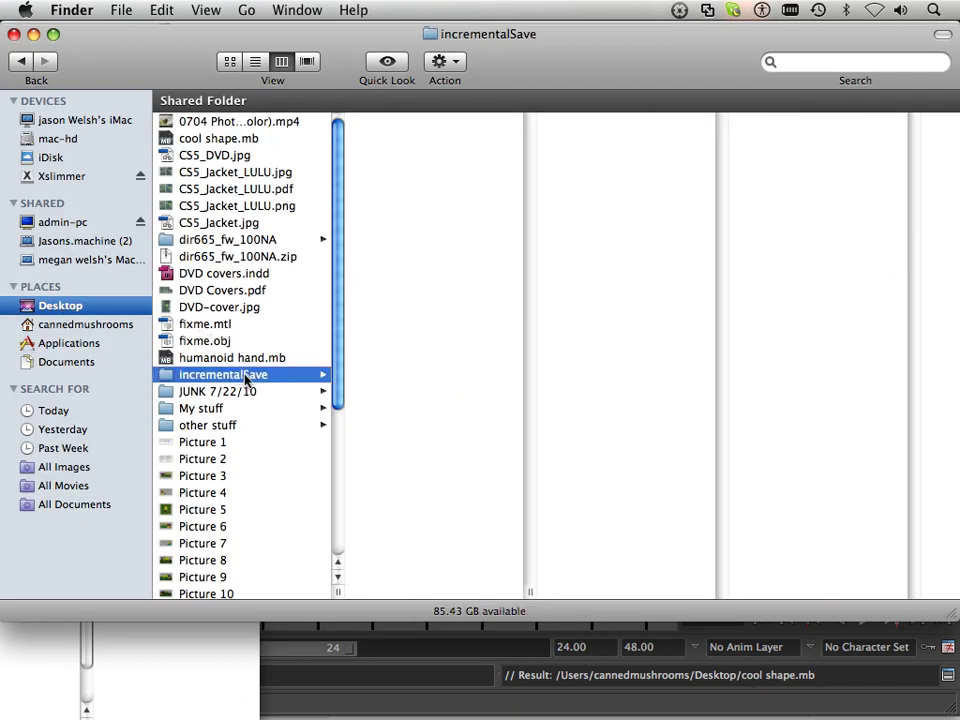
{"action": "left_click", "coordinate": [386, 122]}
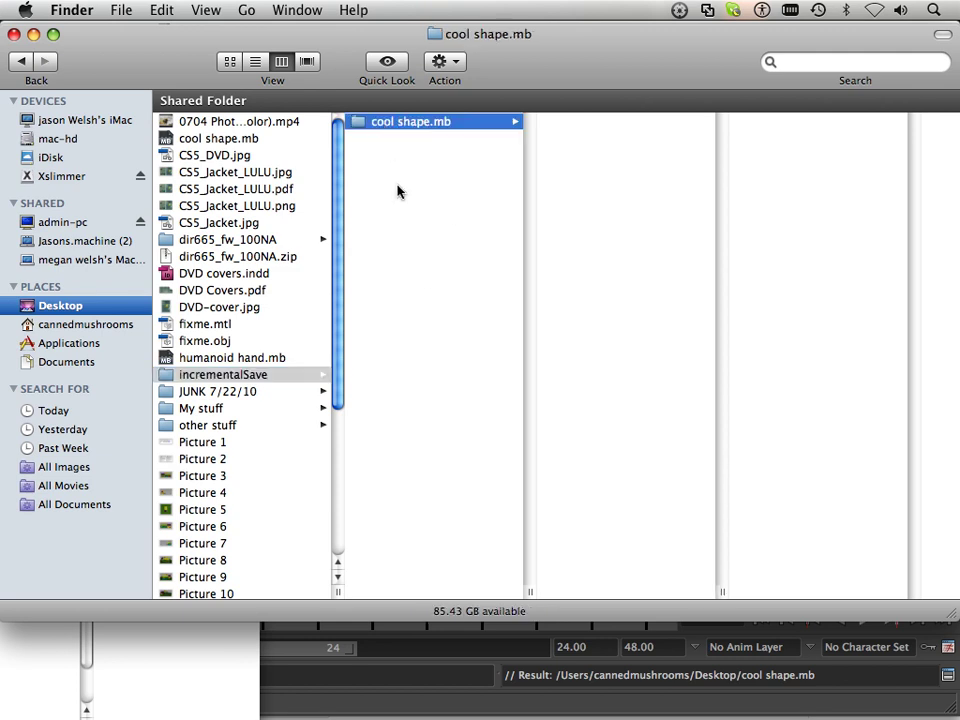
{"action": "left_click", "coordinate": [588, 124]}
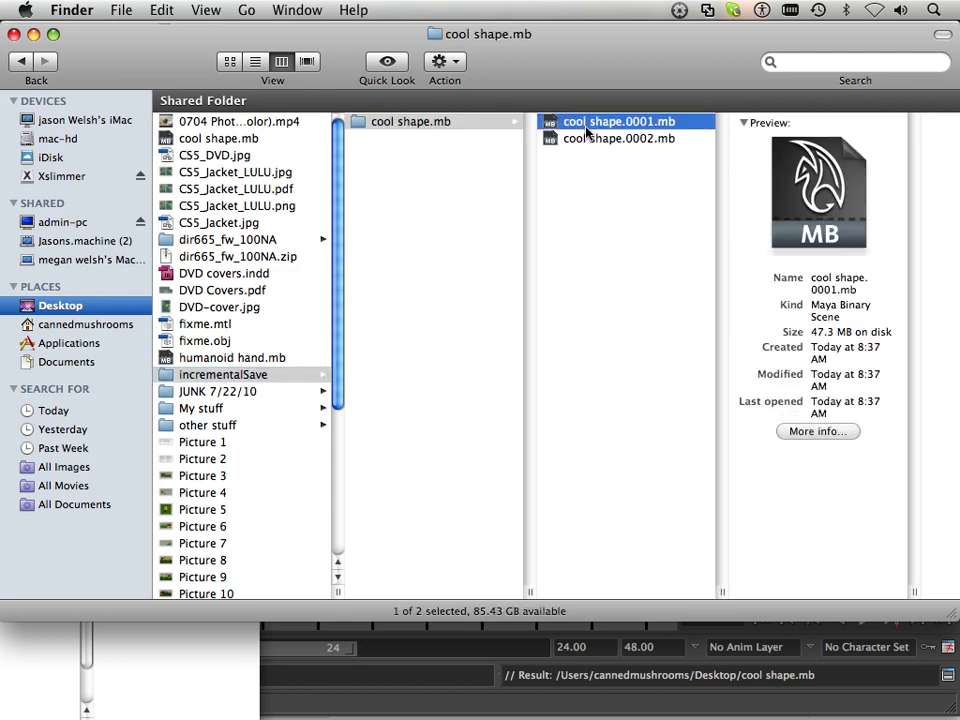
{"action": "left_click", "coordinate": [590, 140]}
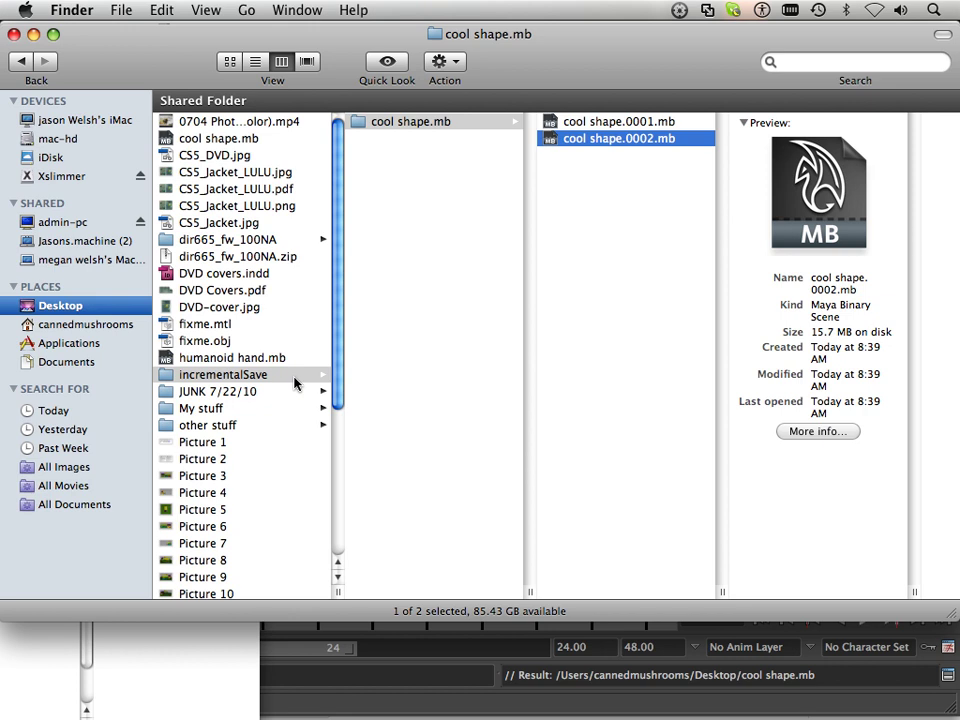
- Check which applications can open cool shape.mb on the Desktop, and switch back to Maya
{"action": "left_click", "coordinate": [222, 140]}
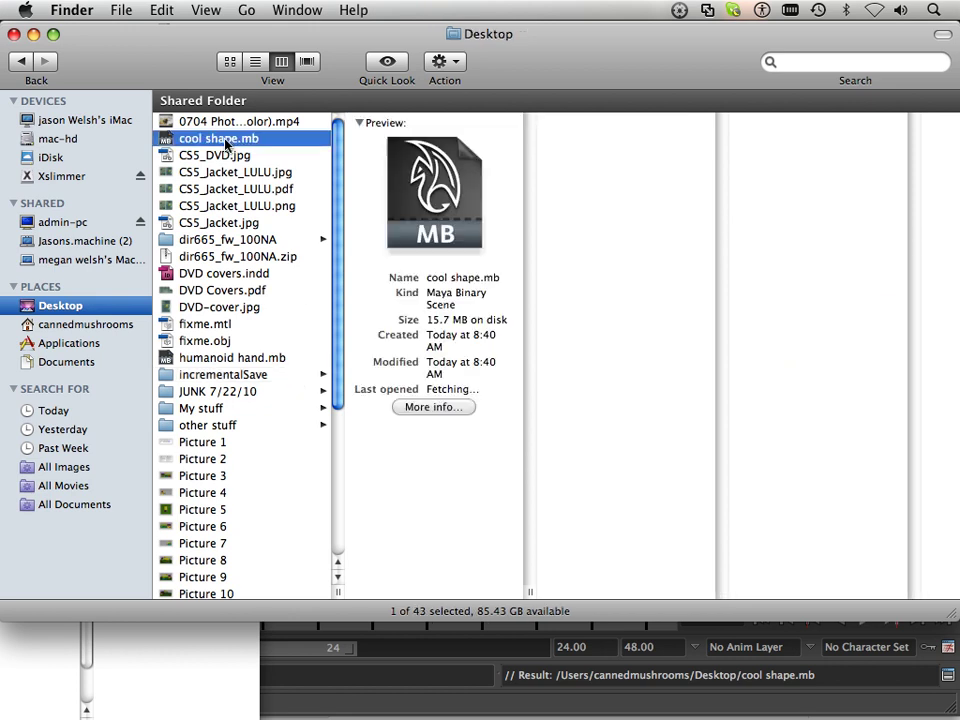
{"action": "right_click", "coordinate": [225, 143]}
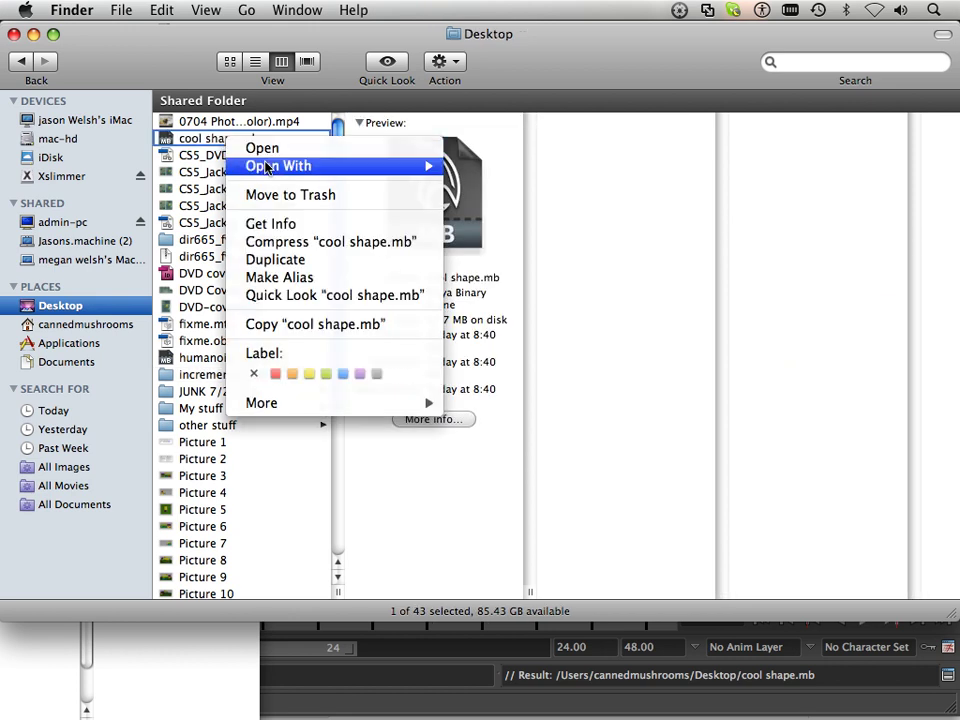
{"action": "mouse_move", "coordinate": [280, 166]}
{"action": "left_click", "coordinate": [460, 168]}
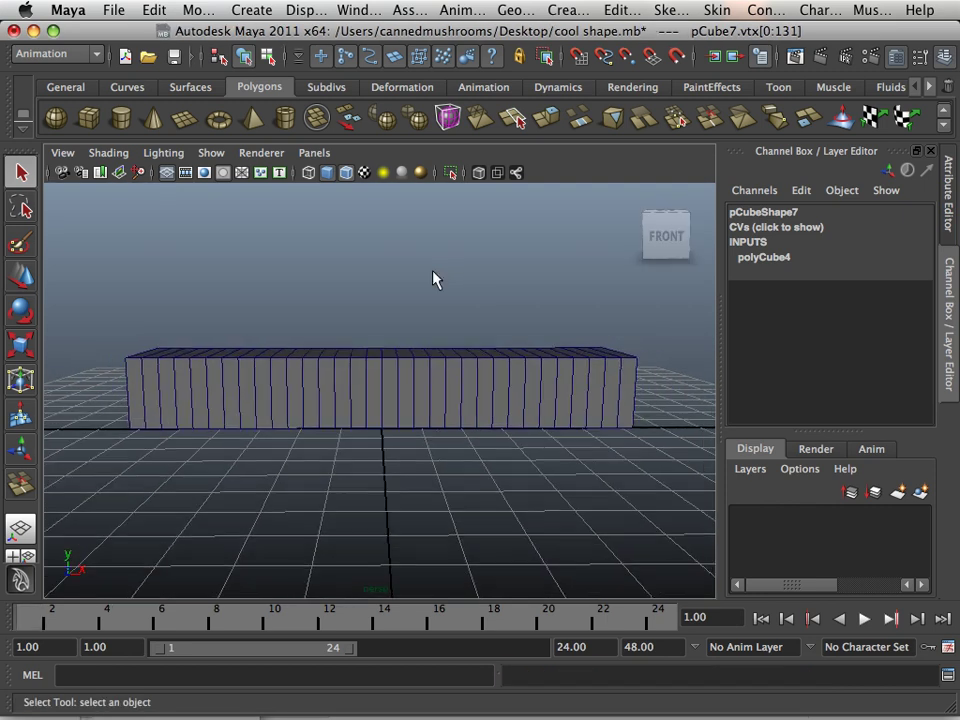
- Select the whole subdivided bar as an object instead of its vertices
{"action": "left_click_drag", "start_coordinate": [433, 279], "coordinate": [395, 369], "text": "alt"}
{"action": "left_click", "coordinate": [450, 371]}
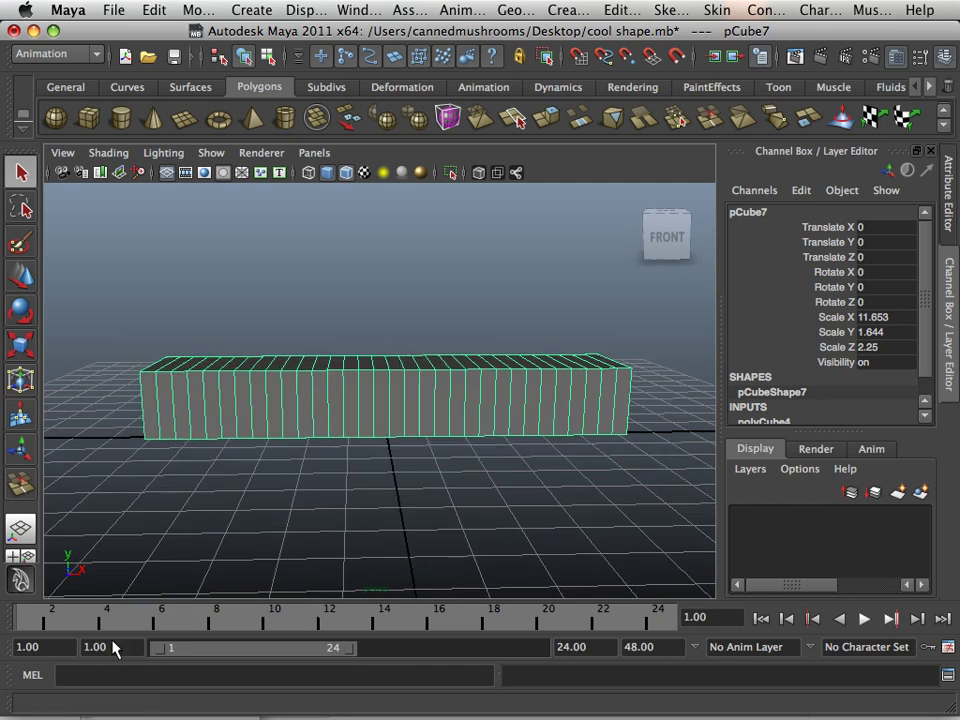
{"action": "left_click_drag", "start_coordinate": [171, 551], "coordinate": [238, 536], "text": "alt"}
{"action": "right_click_drag", "start_coordinate": [258, 418], "coordinate": [380, 243], "text": "alt"}
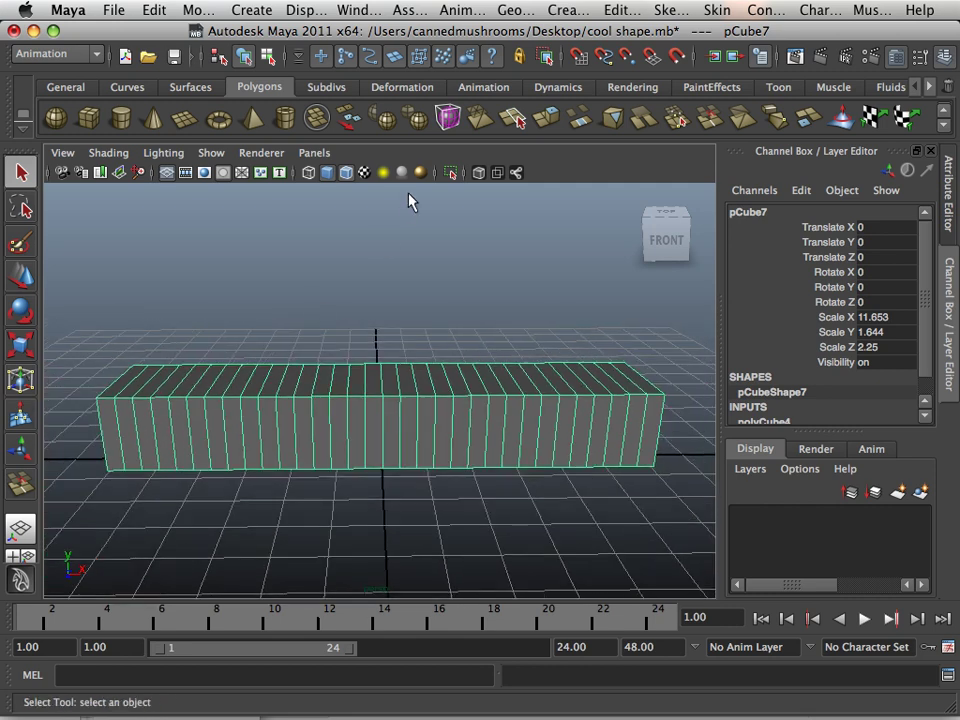
- Switch to the Polygons menu set, look over its mesh editing and selection commands, and return to the Animation set
{"action": "left_click", "coordinate": [44, 59]}
{"action": "left_click", "coordinate": [40, 86]}
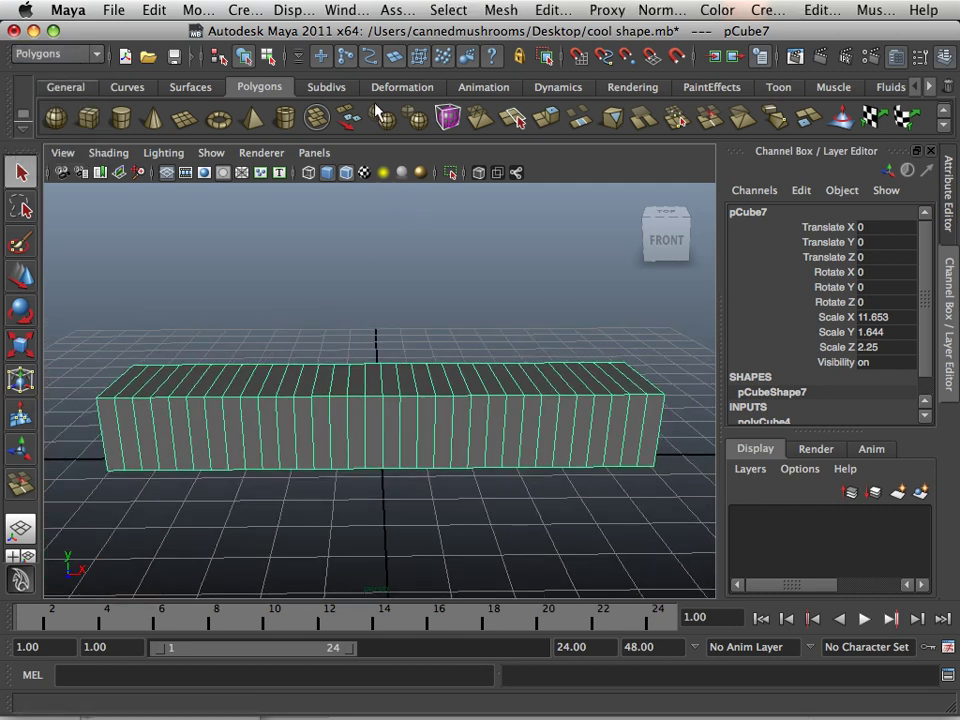
{"action": "left_click", "coordinate": [550, 12]}
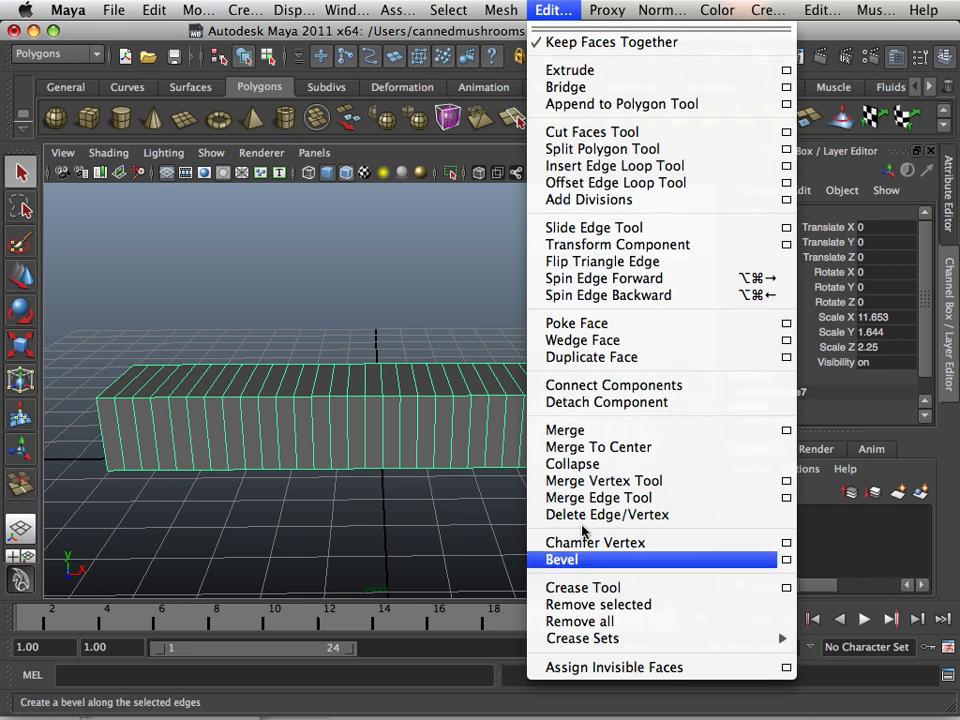
{"action": "left_click", "coordinate": [448, 10]}
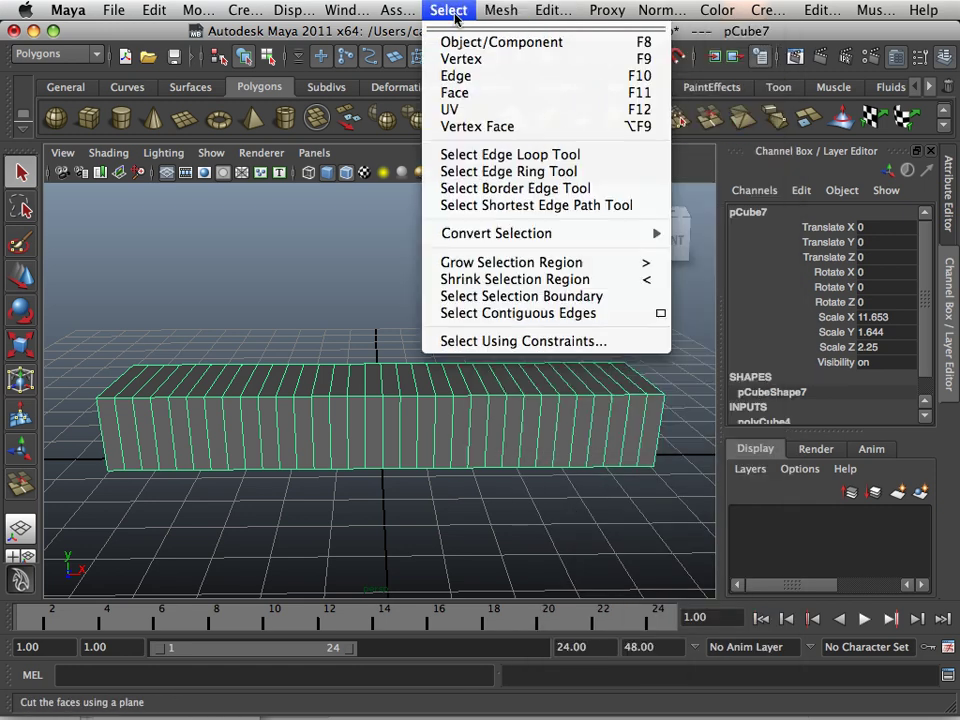
{"action": "left_click", "coordinate": [67, 64]}
{"action": "left_click", "coordinate": [69, 60]}
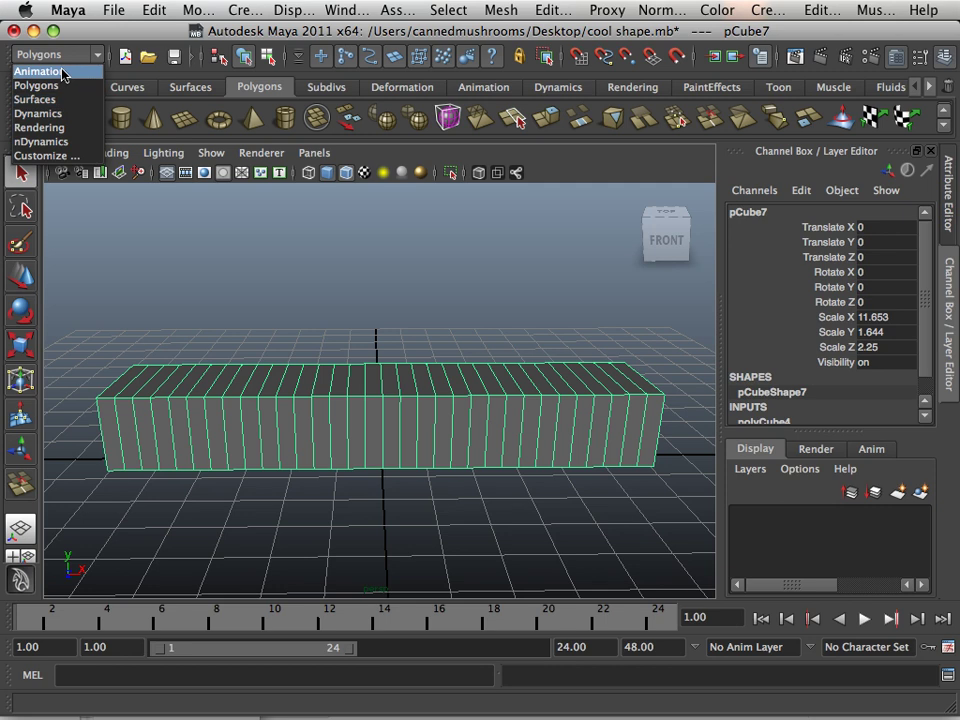
{"action": "left_click", "coordinate": [40, 71]}
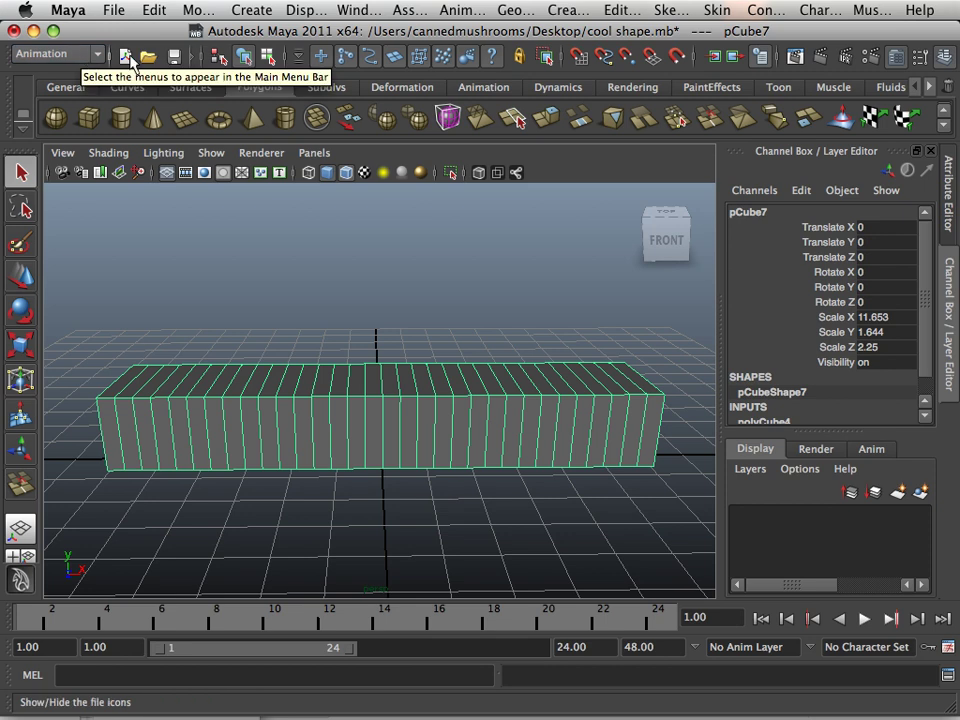
- Apply a Lattice deformer to the bar with 4 × 4 × 4 divisions and 4 × 4 × 4 local divisions
{"action": "middle_click_drag", "start_coordinate": [388, 392], "coordinate": [388, 398], "text": "alt"}
{"action": "left_click_drag", "start_coordinate": [384, 491], "coordinate": [384, 461], "text": "alt"}
{"action": "middle_click_drag", "start_coordinate": [373, 437], "coordinate": [378, 467], "text": "alt"}
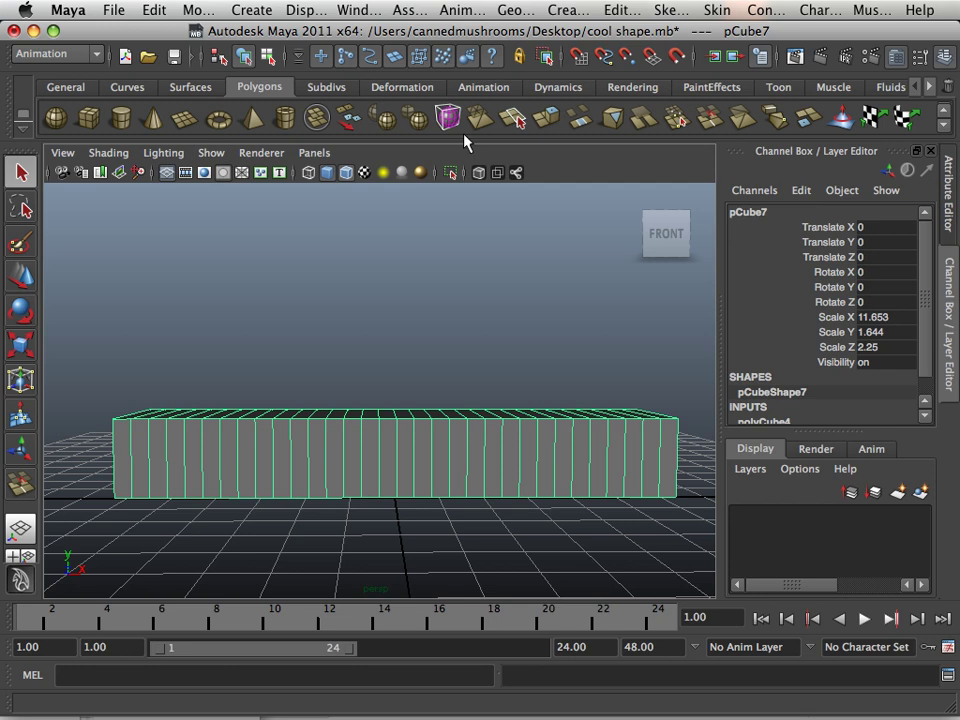
{"action": "left_click", "coordinate": [618, 11]}
{"action": "mouse_move", "coordinate": [660, 14]}
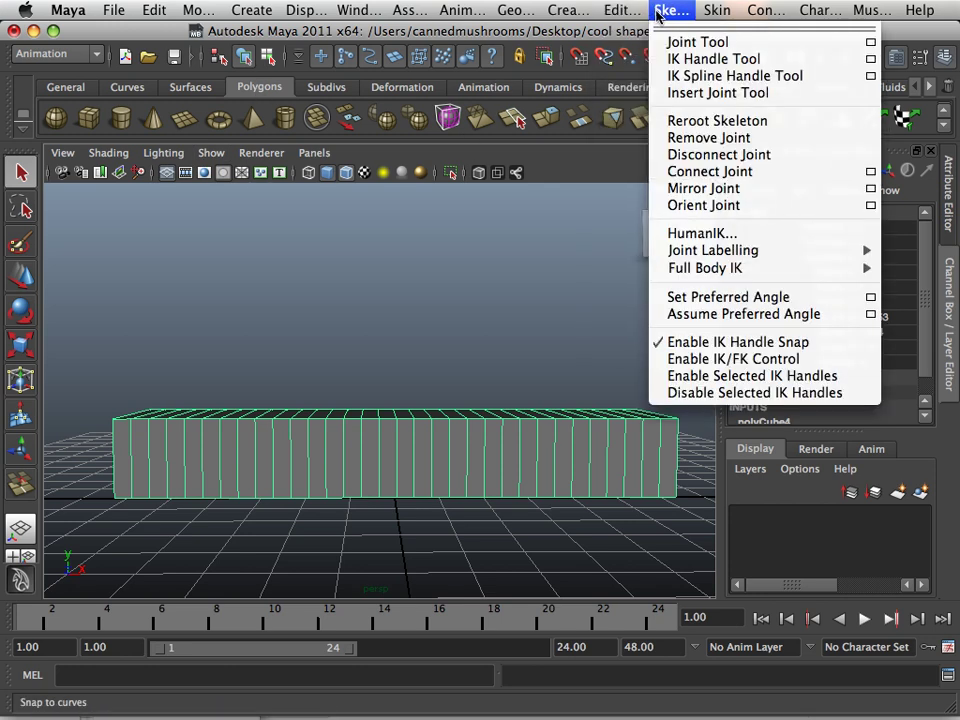
{"action": "mouse_move", "coordinate": [567, 11]}
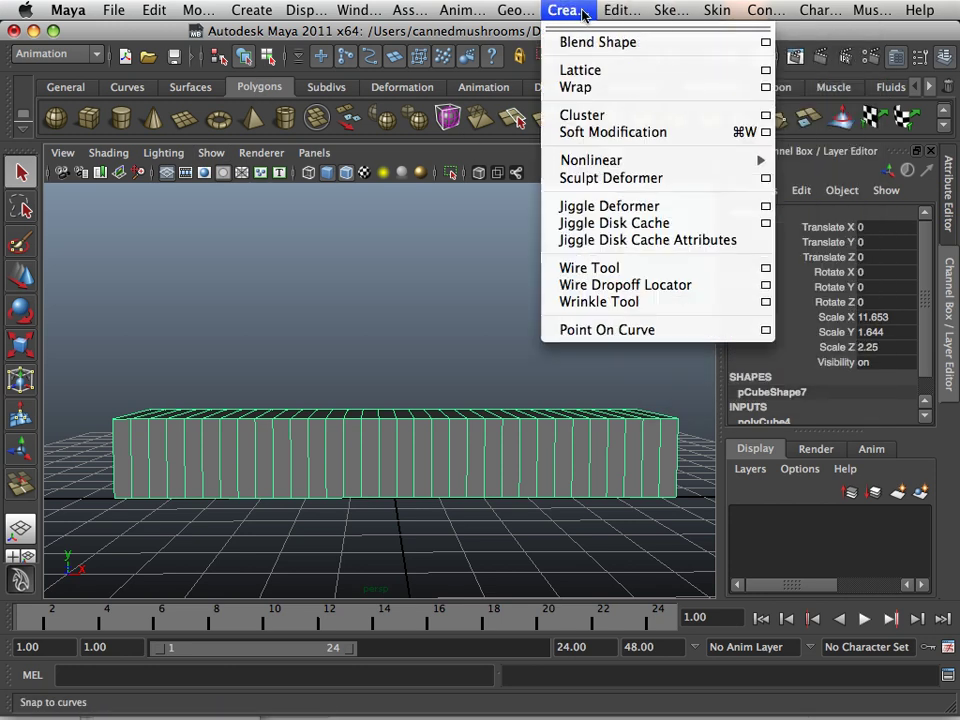
{"action": "left_click", "coordinate": [765, 71]}
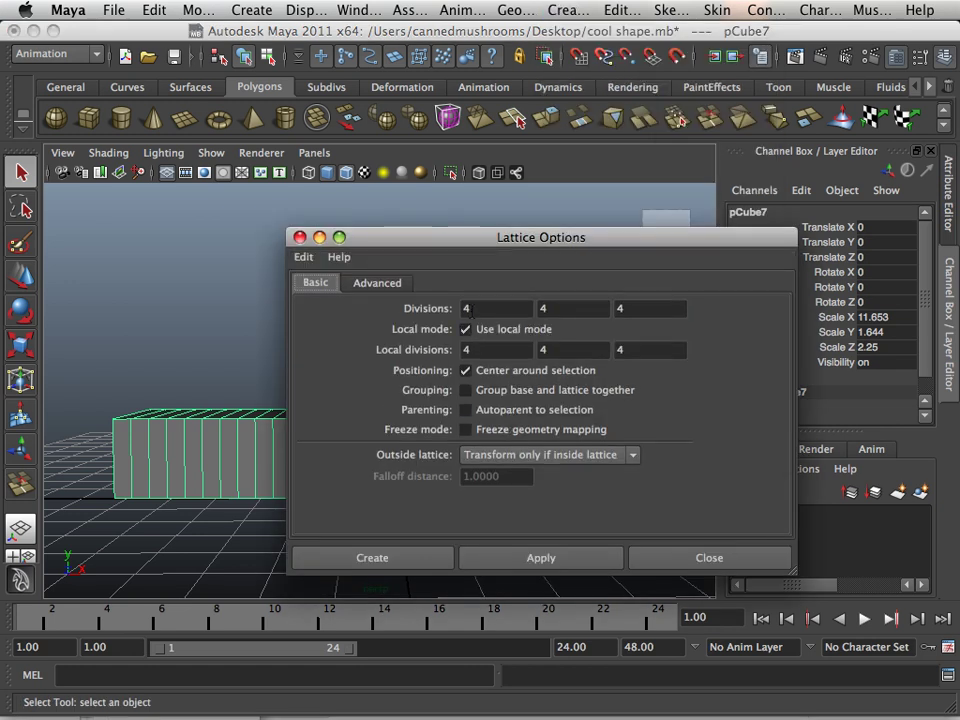
{"action": "left_click_drag", "start_coordinate": [474, 309], "coordinate": [455, 312]}
{"action": "left_click_drag", "start_coordinate": [562, 310], "coordinate": [540, 310]}
{"action": "left_click_drag", "start_coordinate": [647, 310], "coordinate": [619, 311]}
{"action": "left_click", "coordinate": [620, 350]}
{"action": "left_click", "coordinate": [566, 352]}
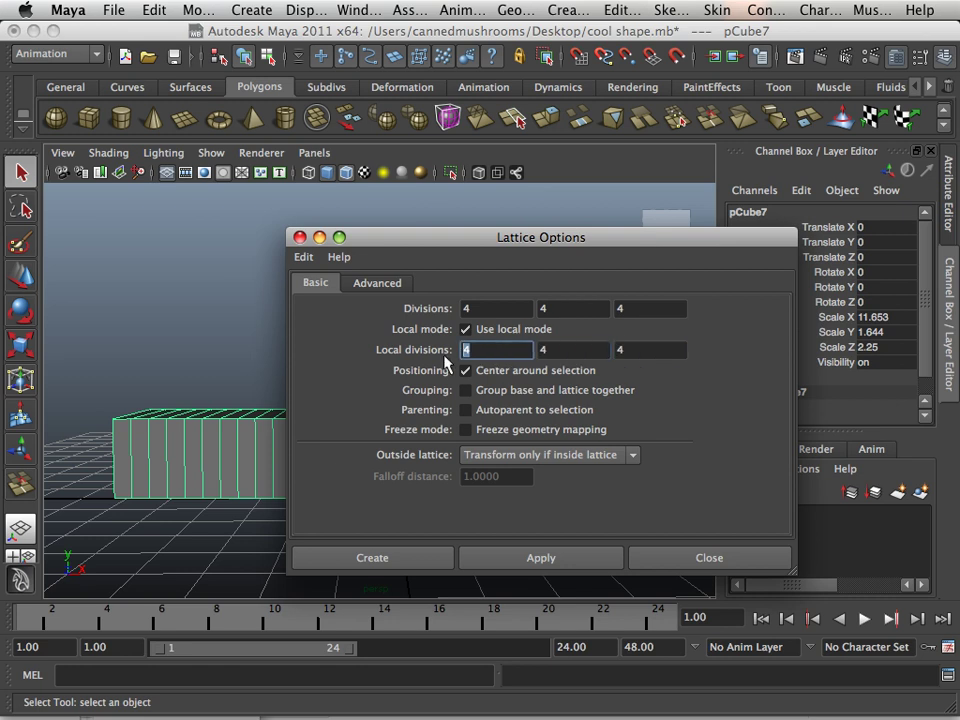
{"action": "left_click", "coordinate": [574, 567]}
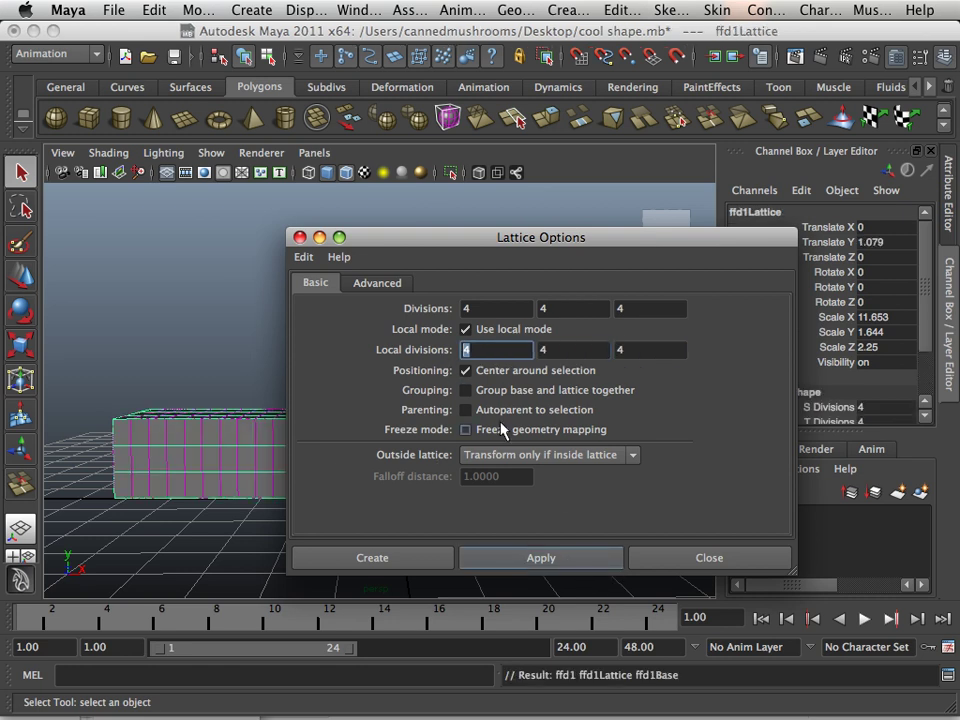
- In the front view, put the lattice in Lattice Point mode and select its two middle columns of points
{"action": "left_click_drag", "start_coordinate": [504, 242], "coordinate": [858, 421]}
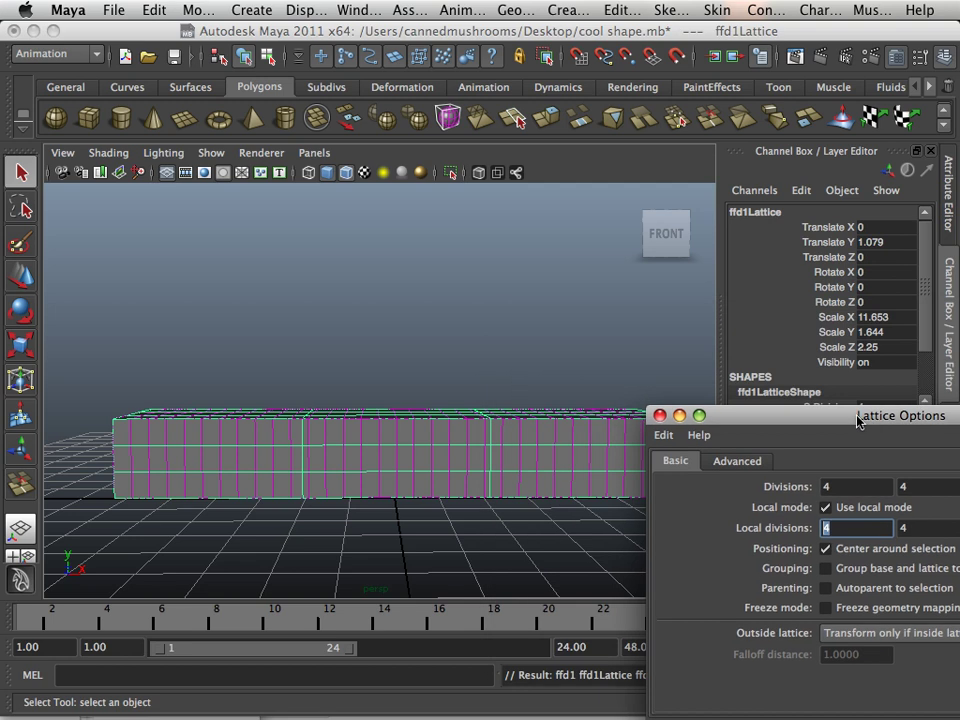
{"action": "scroll", "coordinate": [485, 442], "scroll_direction": "up", "scroll_amount": 3}
{"action": "left_click", "coordinate": [485, 465]}
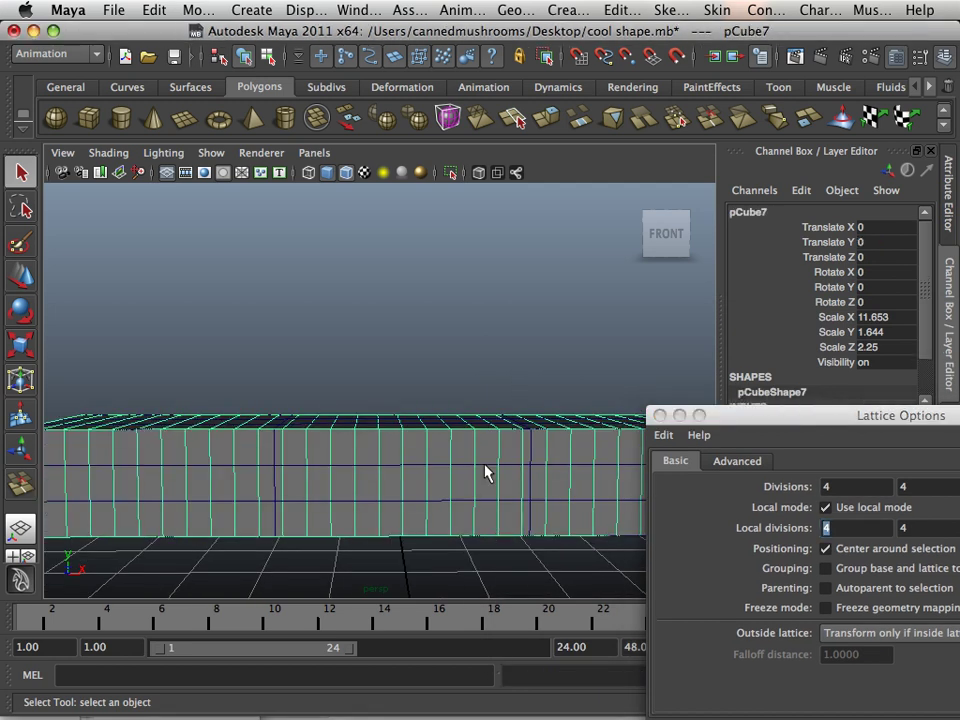
{"action": "left_click", "coordinate": [486, 473]}
{"action": "right_click_drag", "start_coordinate": [486, 471], "coordinate": [396, 345]}
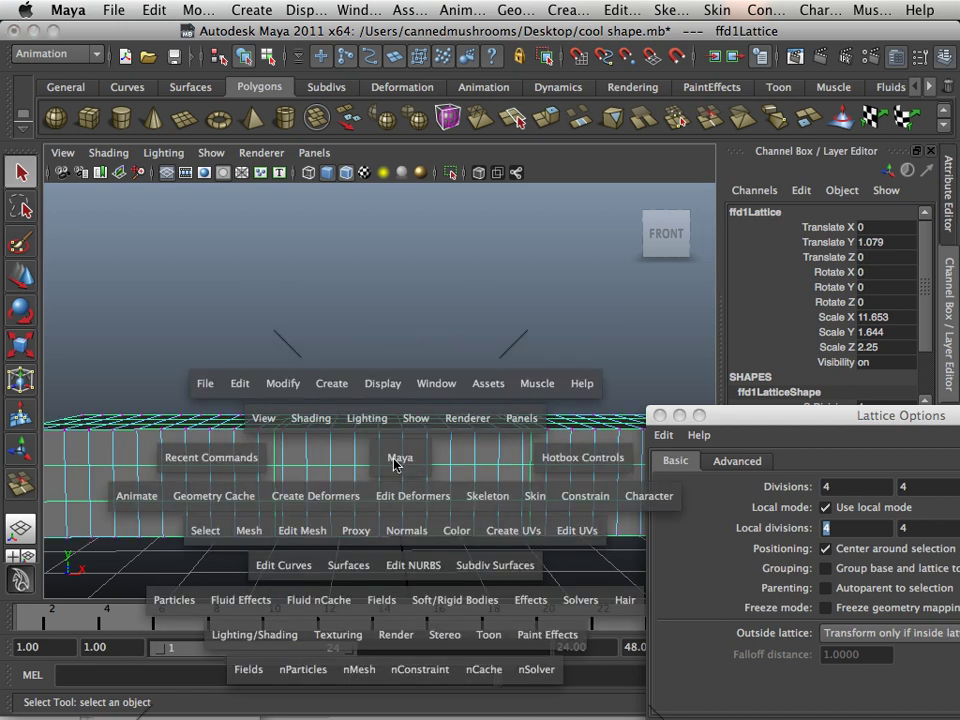
{"action": "key", "text": "space"}
{"action": "key", "text": "space"}
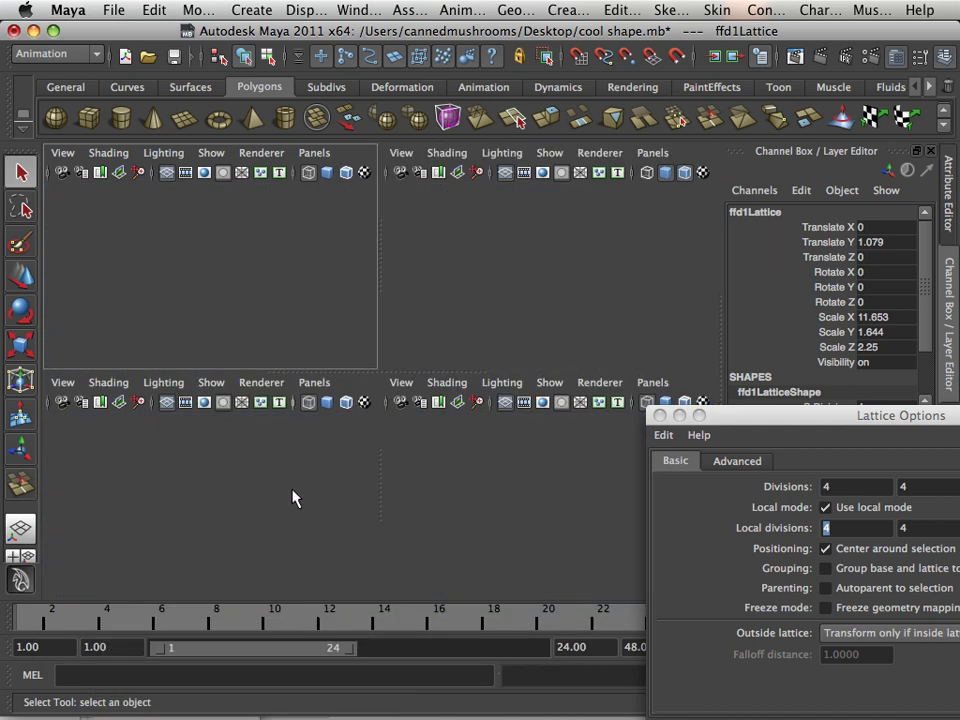
{"action": "scroll", "coordinate": [293, 497], "scroll_direction": "down", "scroll_amount": 5}
{"action": "left_click", "coordinate": [313, 447]}
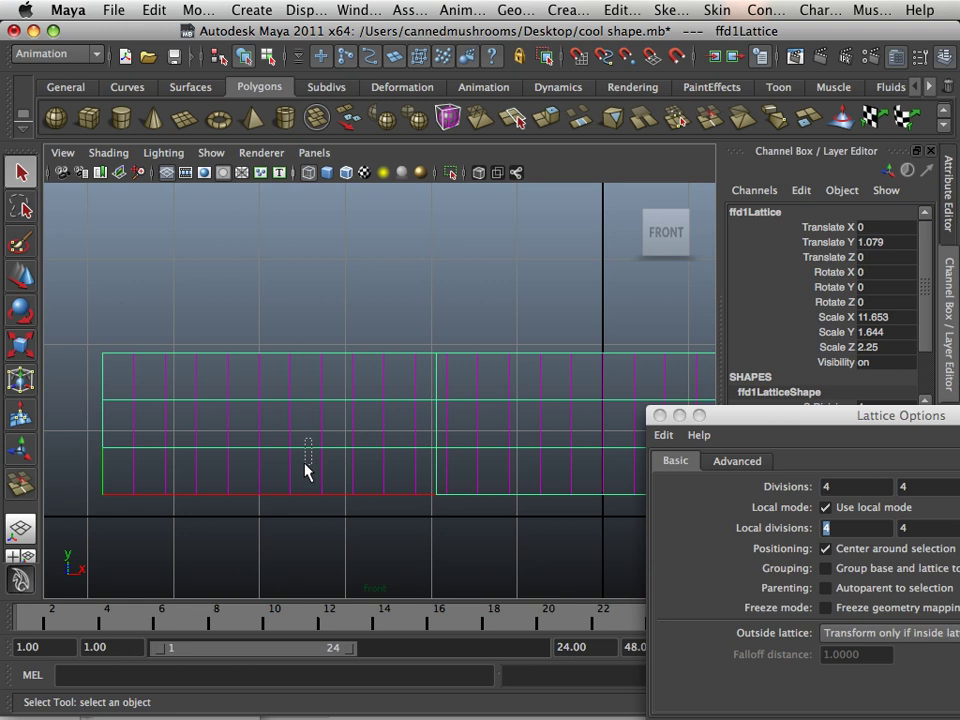
{"action": "right_click_drag", "start_coordinate": [306, 399], "coordinate": [315, 359]}
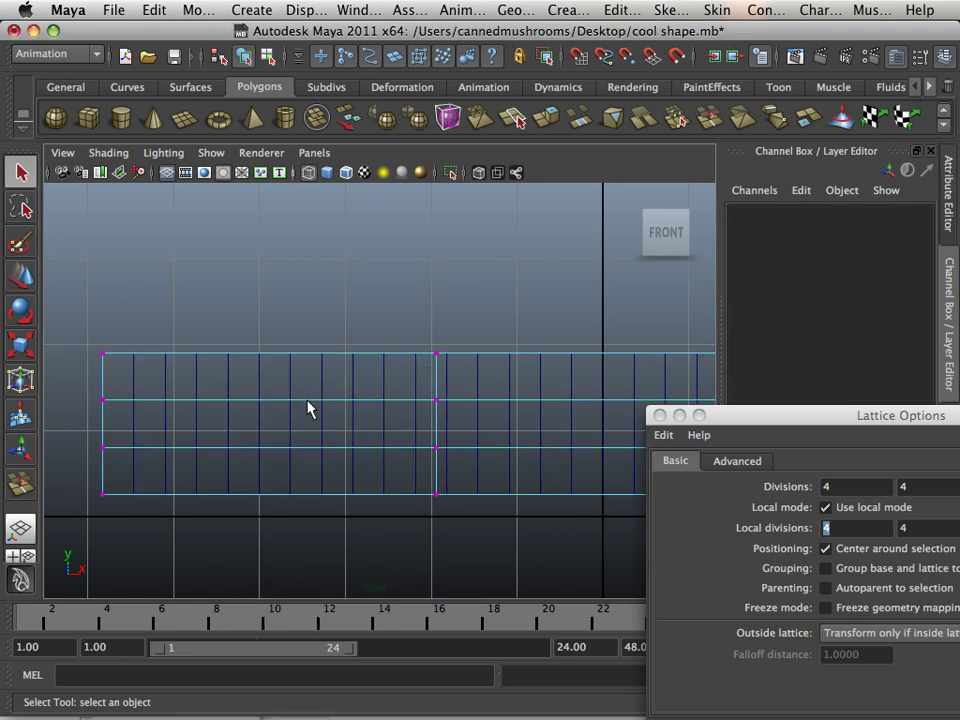
{"action": "scroll", "coordinate": [285, 400], "scroll_direction": "down", "scroll_amount": 4}
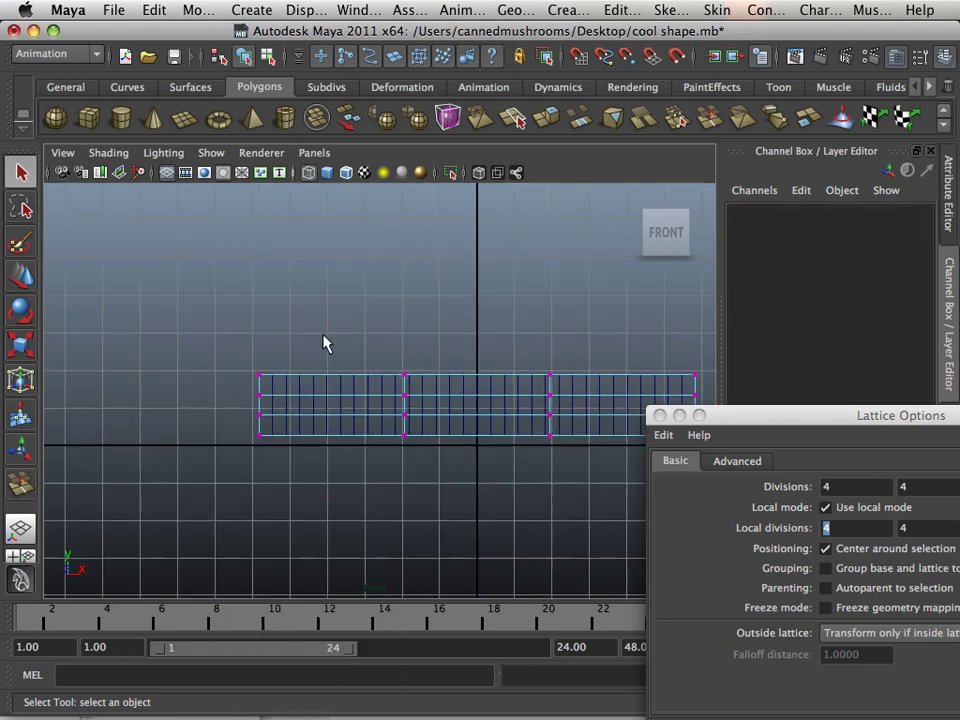
{"action": "left_click_drag", "start_coordinate": [600, 510], "coordinate": [598, 506]}
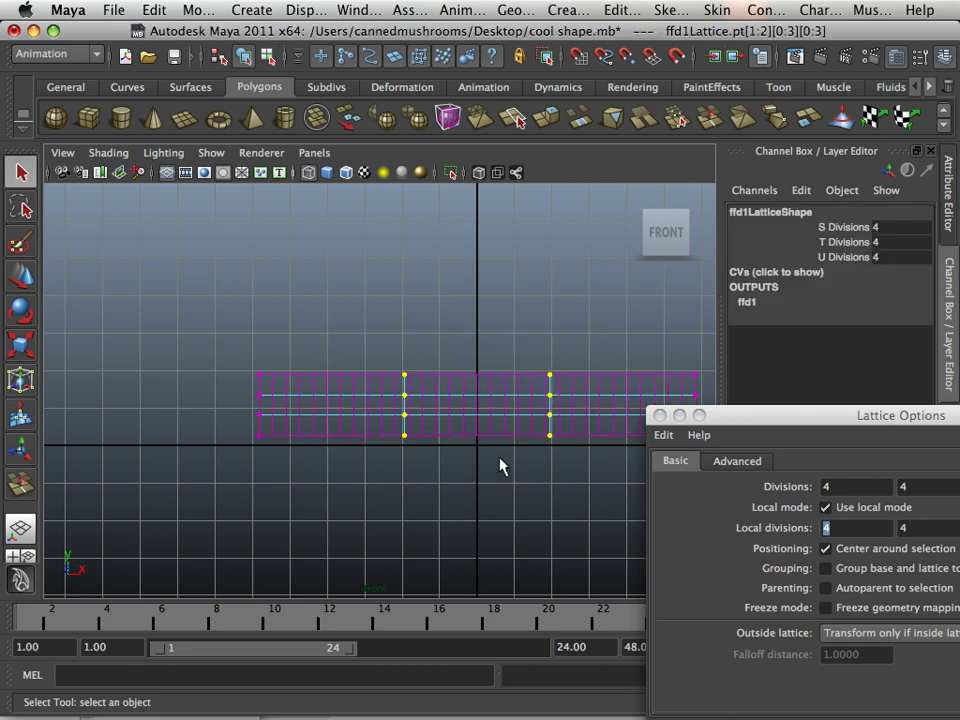
- Examine the selected middle lattice points up close and review the lattice's Lattice Point and Object Mode options
{"action": "middle_click_drag", "start_coordinate": [495, 465], "coordinate": [414, 441], "text": "alt"}
{"action": "scroll", "coordinate": [335, 418], "scroll_direction": "up", "scroll_amount": 2}
{"action": "scroll", "coordinate": [335, 418], "scroll_direction": "up", "scroll_amount": 3}
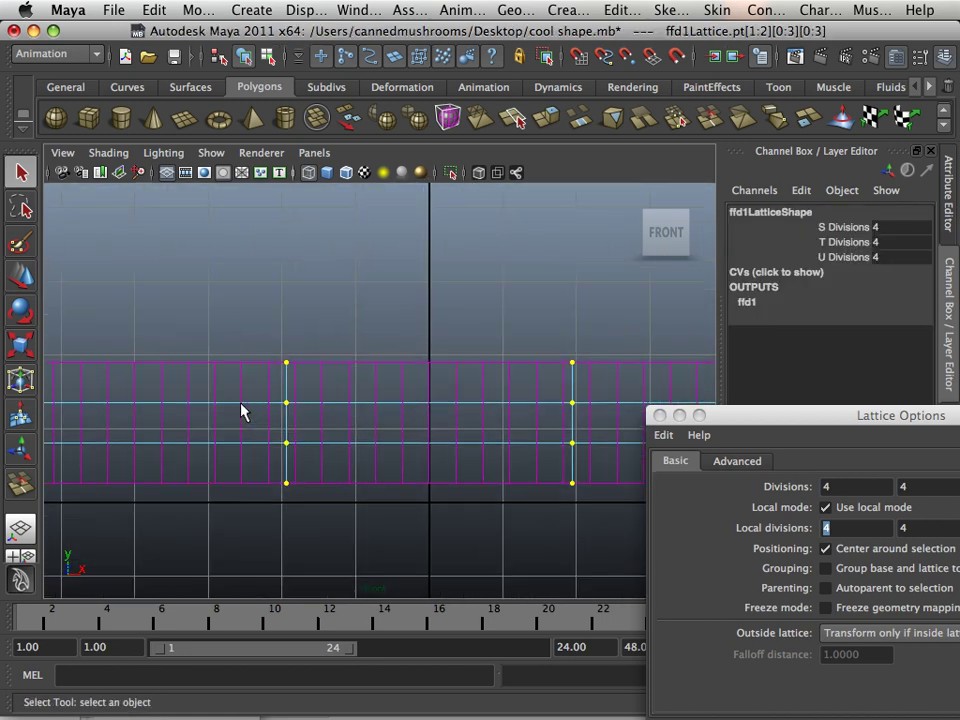
{"action": "scroll", "coordinate": [250, 418], "scroll_direction": "up", "scroll_amount": 2}
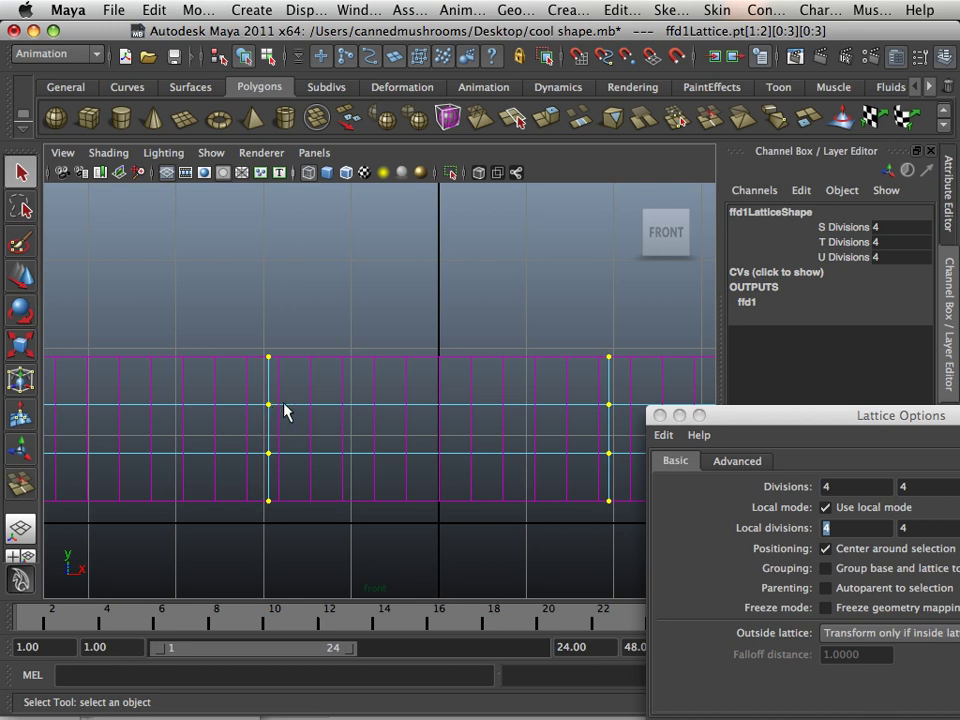
{"action": "scroll", "coordinate": [296, 410], "scroll_direction": "up", "scroll_amount": 2}
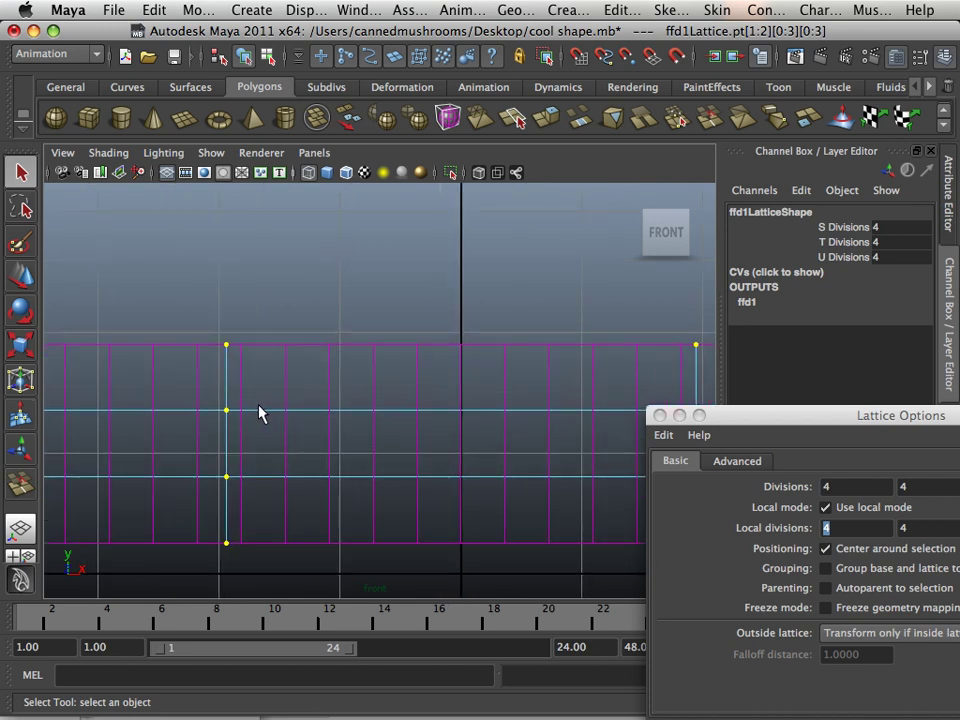
{"action": "right_click", "coordinate": [259, 414]}
{"action": "right_click_drag", "start_coordinate": [261, 388], "coordinate": [254, 350]}
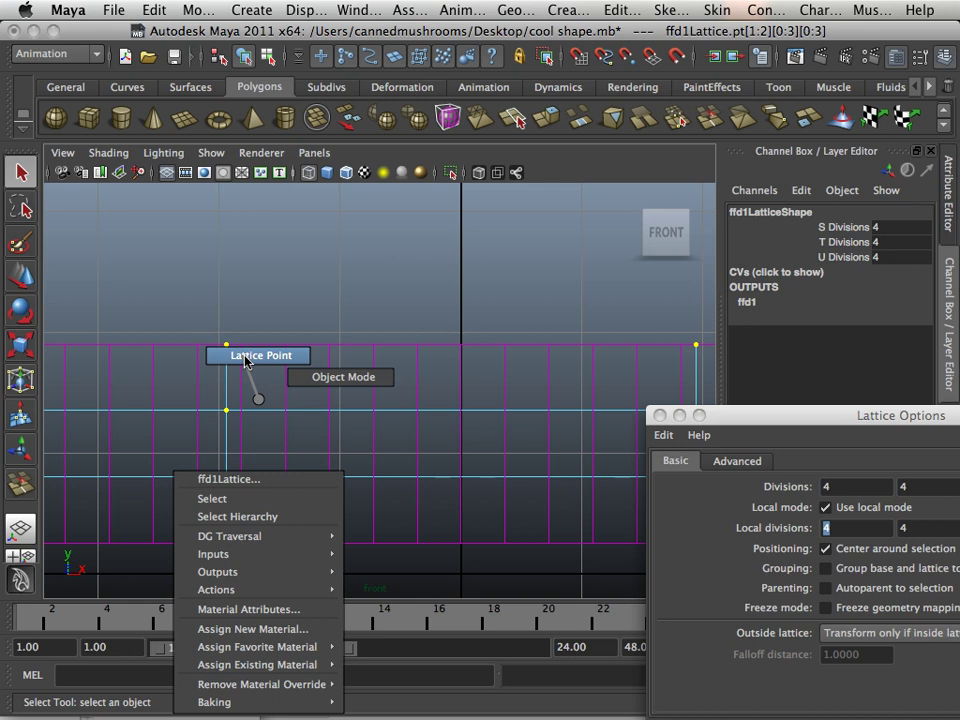
{"action": "right_click_drag", "start_coordinate": [245, 357], "coordinate": [245, 357]}
{"action": "scroll", "coordinate": [263, 390], "scroll_direction": "up", "scroll_amount": 2}
{"action": "scroll", "coordinate": [263, 390], "scroll_direction": "down", "scroll_amount": 6}
{"action": "scroll", "coordinate": [263, 390], "scroll_direction": "up", "scroll_amount": 2}
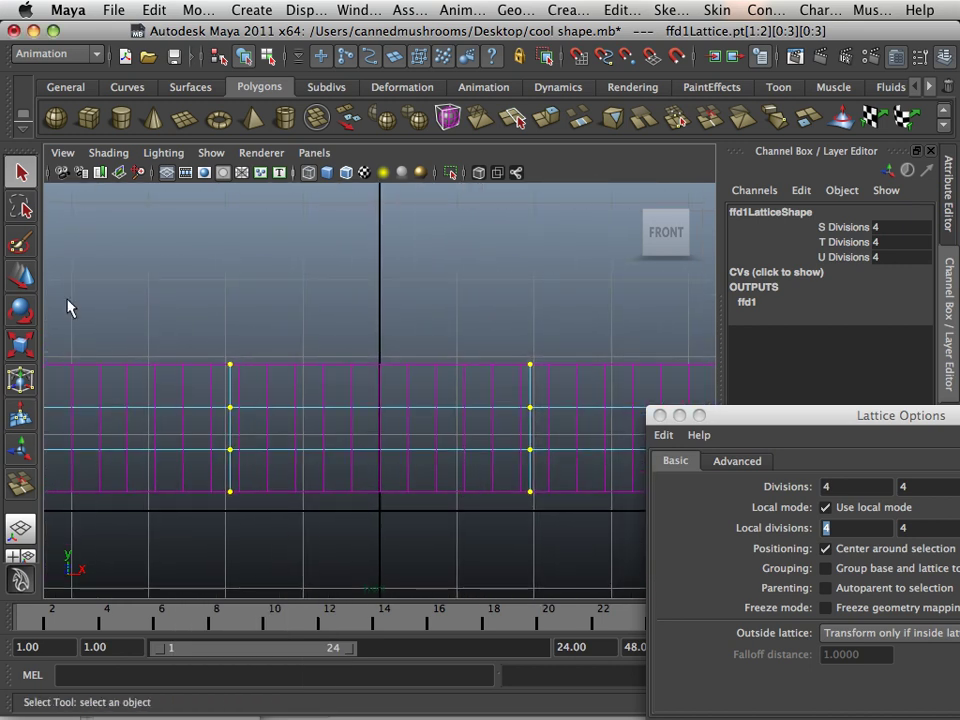
- Move the selected middle lattice points straight up to bend the bar into an arch
{"action": "left_click", "coordinate": [21, 279]}
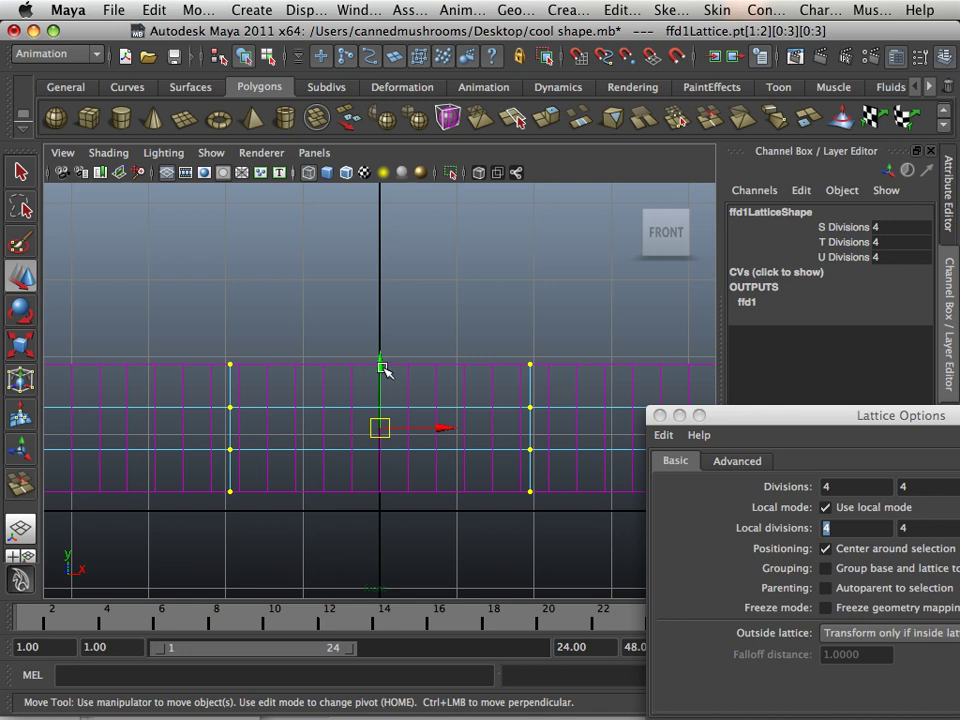
{"action": "left_click_drag", "start_coordinate": [383, 369], "coordinate": [397, 216]}
{"action": "scroll", "coordinate": [385, 312], "scroll_direction": "down", "scroll_amount": 5}
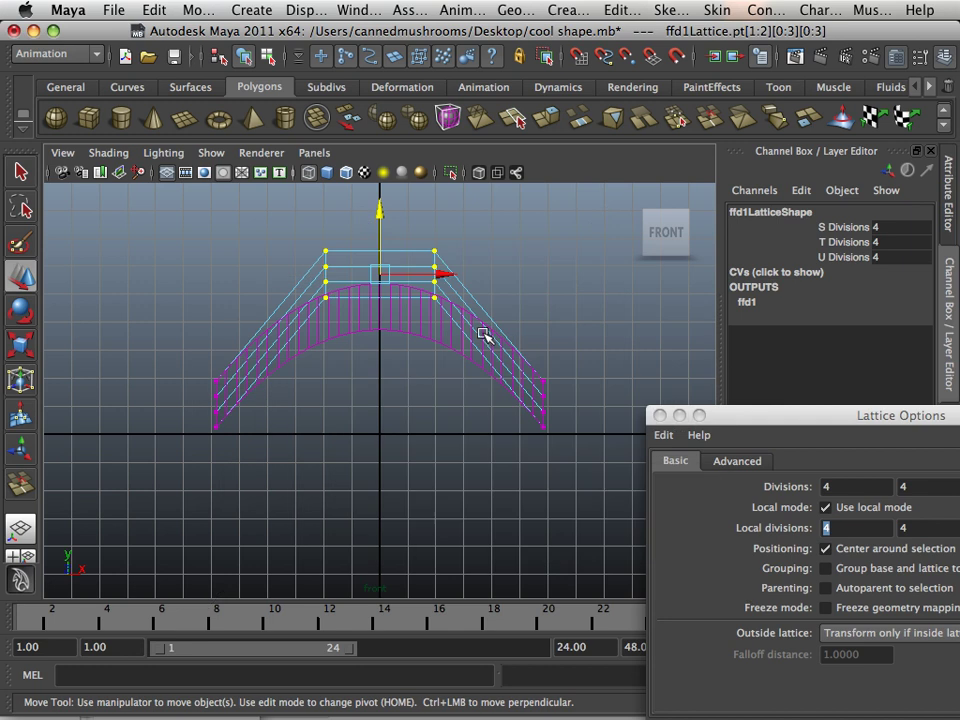
- Duplicate the arched bar in the perspective view and move the copy along Z to about 4.66 units
{"action": "key", "text": "space"}
{"action": "key", "text": "space"}
{"action": "left_click_drag", "start_coordinate": [523, 300], "coordinate": [429, 356], "text": "alt"}
{"action": "left_click", "coordinate": [302, 336]}
{"action": "left_click_drag", "start_coordinate": [302, 336], "coordinate": [462, 372], "text": "alt"}
{"action": "middle_click_drag", "start_coordinate": [462, 372], "coordinate": [356, 343], "text": "alt"}
{"action": "left_click_drag", "start_coordinate": [356, 343], "coordinate": [414, 407], "text": "alt"}
{"action": "key", "text": "ctrl+d"}
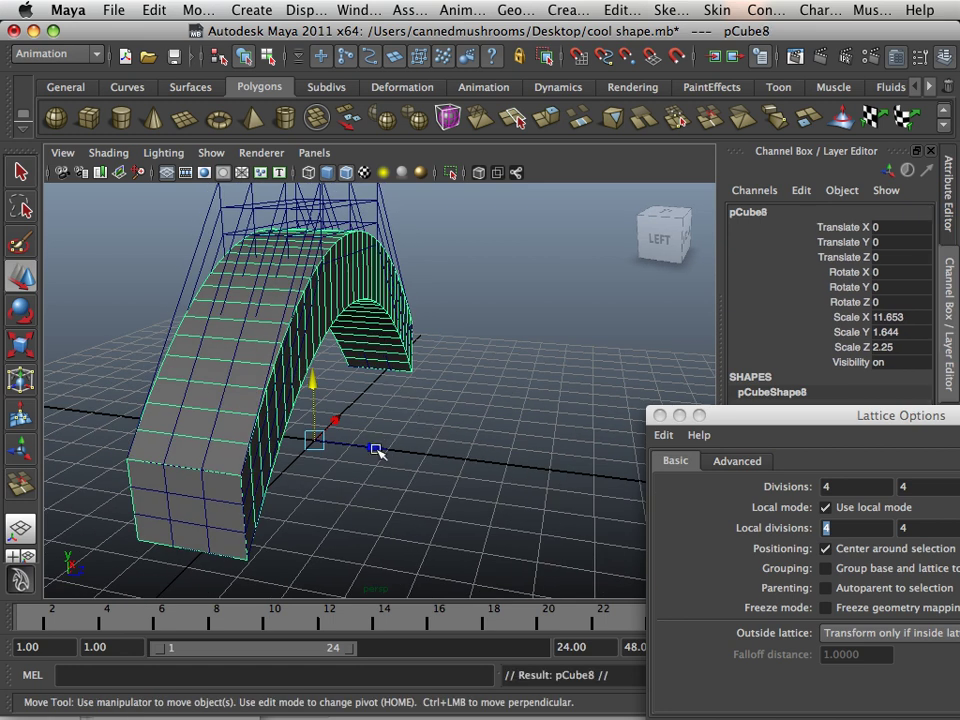
{"action": "left_click_drag", "start_coordinate": [375, 448], "coordinate": [521, 450]}
{"action": "middle_click_drag", "start_coordinate": [521, 450], "coordinate": [445, 425], "text": "alt"}
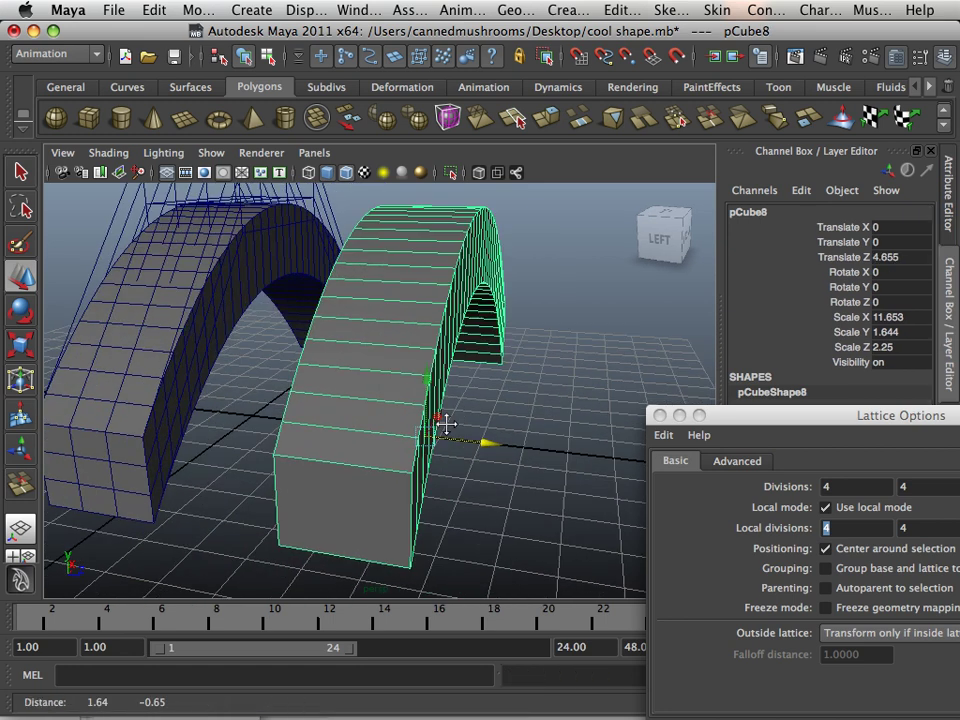
- Put the copied arch in face selection mode and select the lowest face of its outer curve at one foot
{"action": "left_click_drag", "start_coordinate": [445, 425], "coordinate": [418, 421], "text": "alt"}
{"action": "left_click", "coordinate": [220, 280]}
{"action": "left_click_drag", "start_coordinate": [253, 317], "coordinate": [383, 403], "text": "alt"}
{"action": "left_click", "coordinate": [383, 400]}
{"action": "right_click_drag", "start_coordinate": [390, 424], "coordinate": [392, 390]}
{"action": "scroll", "coordinate": [365, 410], "scroll_direction": "down", "scroll_amount": 2}
{"action": "middle_click_drag", "start_coordinate": [365, 410], "coordinate": [360, 362], "text": "alt"}
{"action": "left_click", "coordinate": [372, 498]}
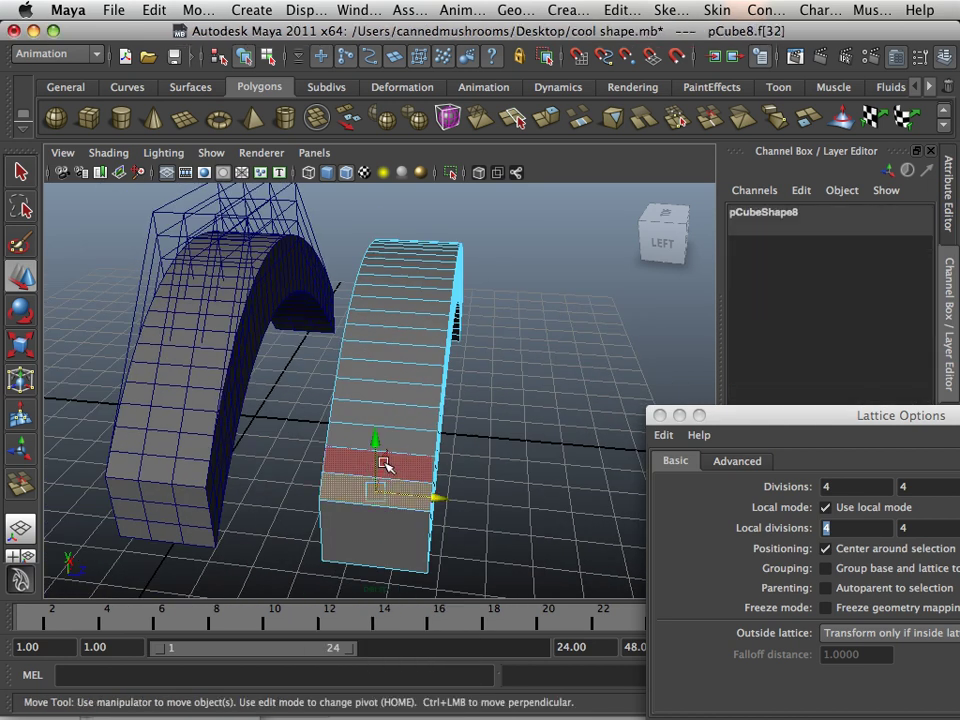
- Add every remaining face along the copied arch's outer curve to the selection, up to the opposite foot
{"action": "left_click", "coordinate": [409, 446], "text": "shift"}
{"action": "left_click", "coordinate": [343, 468], "text": "shift"}
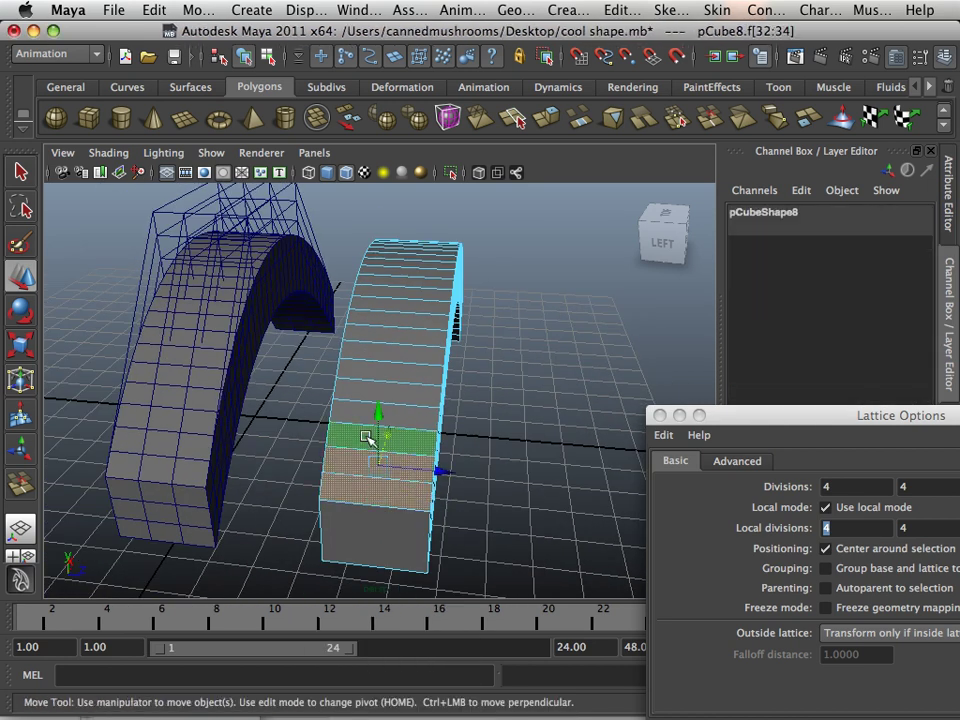
{"action": "left_click", "coordinate": [414, 414], "text": "shift"}
{"action": "left_click", "coordinate": [418, 394], "text": "shift"}
{"action": "left_click", "coordinate": [418, 388], "text": "shift"}
{"action": "left_click_drag", "start_coordinate": [454, 379], "coordinate": [365, 398], "text": "alt"}
{"action": "left_click", "coordinate": [330, 414], "text": "shift"}
{"action": "left_click", "coordinate": [347, 390], "text": "shift"}
{"action": "left_click", "coordinate": [375, 349], "text": "shift"}
{"action": "left_click", "coordinate": [388, 327], "text": "shift"}
{"action": "left_click", "coordinate": [398, 317], "text": "shift"}
{"action": "left_click", "coordinate": [406, 305], "text": "shift"}
{"action": "left_click", "coordinate": [412, 294], "text": "shift"}
{"action": "left_click_drag", "start_coordinate": [481, 355], "coordinate": [311, 369], "text": "alt"}
{"action": "left_click", "coordinate": [306, 313], "text": "shift"}
{"action": "left_click", "coordinate": [331, 310], "text": "shift"}
{"action": "left_click", "coordinate": [330, 310], "text": "shift"}
{"action": "left_click", "coordinate": [343, 313], "text": "shift"}
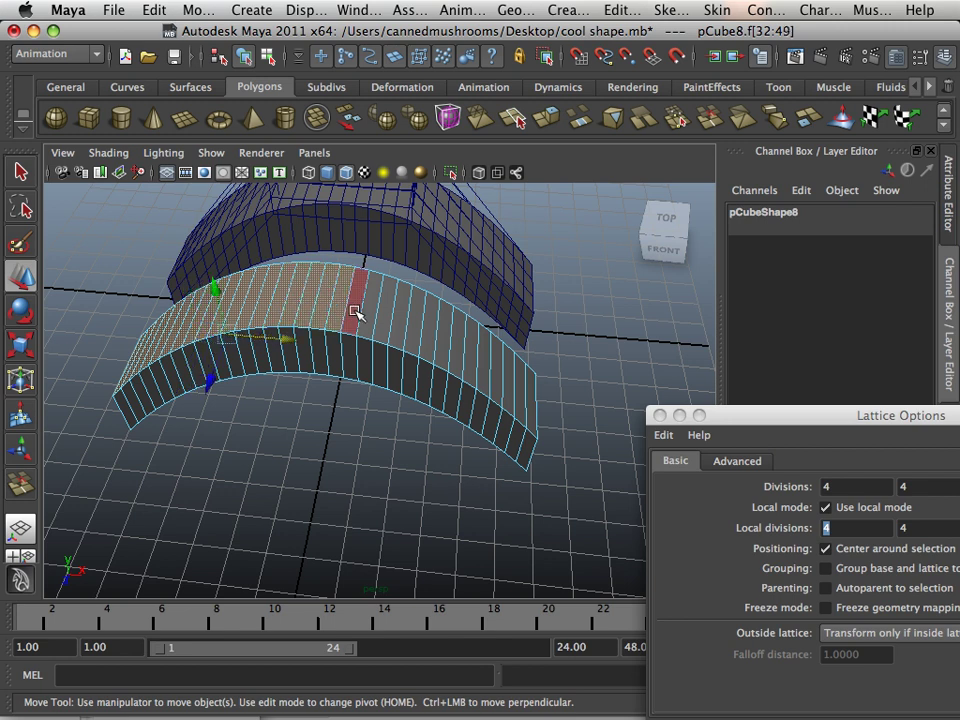
{"action": "left_click", "coordinate": [374, 316], "text": "shift"}
{"action": "left_click", "coordinate": [390, 321], "text": "shift"}
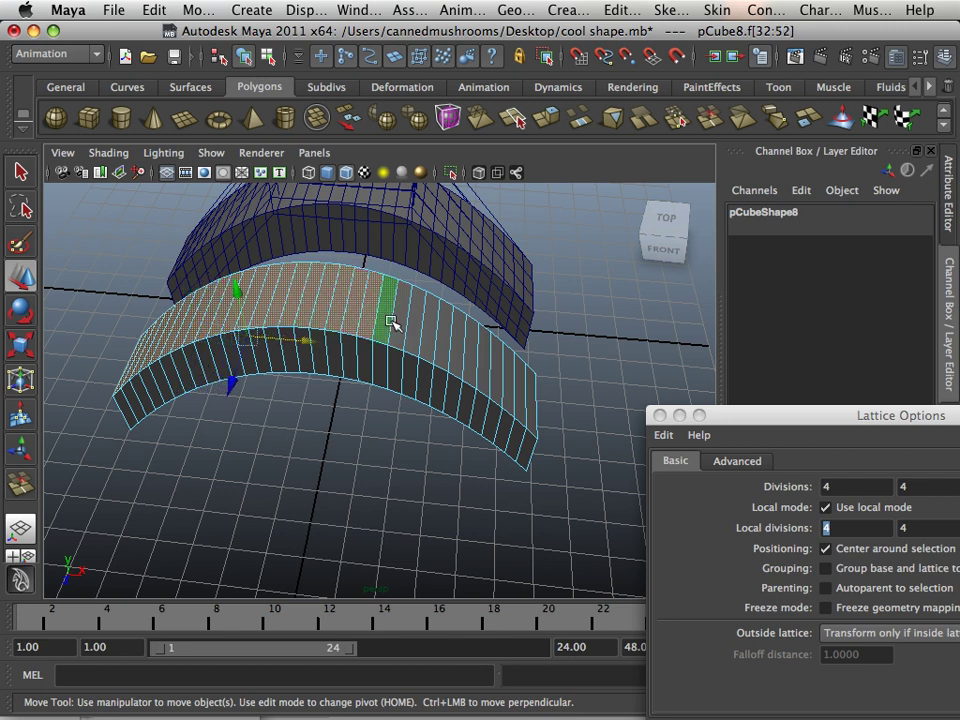
{"action": "left_click", "coordinate": [398, 324], "text": "shift"}
{"action": "left_click", "coordinate": [414, 330], "text": "shift"}
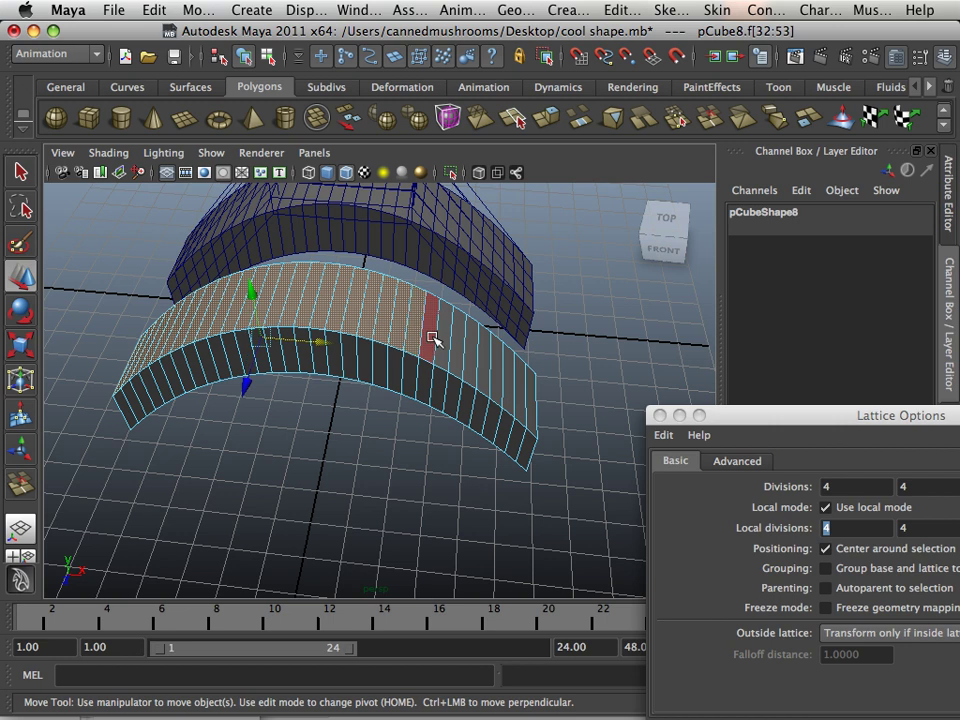
{"action": "left_click", "coordinate": [436, 339], "text": "shift"}
{"action": "left_click", "coordinate": [449, 347], "text": "shift"}
{"action": "left_click", "coordinate": [462, 358], "text": "shift"}
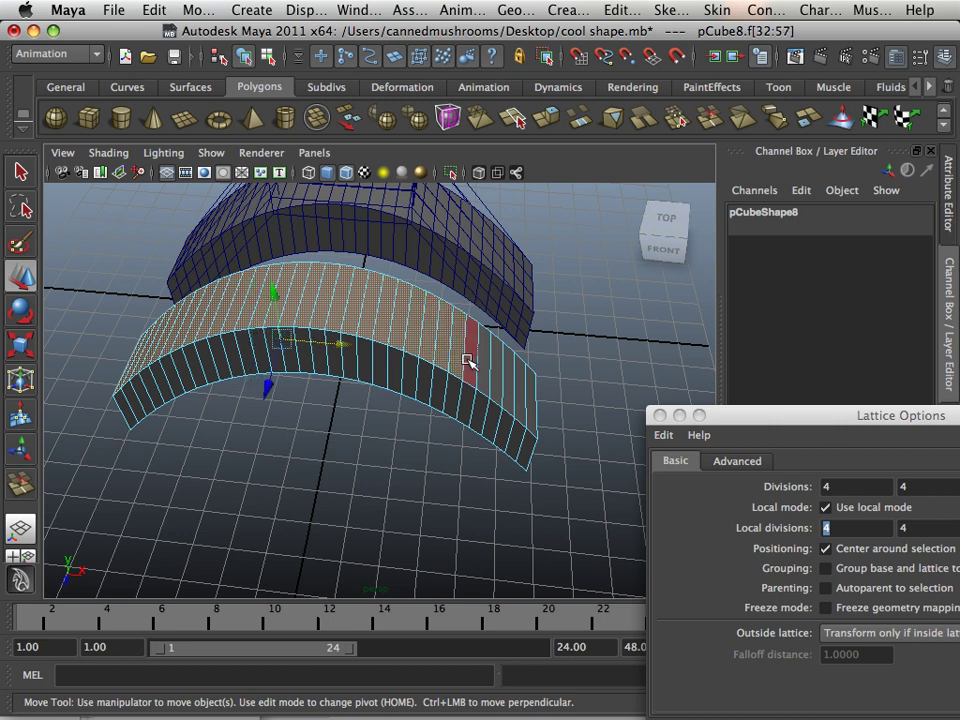
{"action": "left_click", "coordinate": [480, 368], "text": "shift"}
{"action": "left_click", "coordinate": [497, 382], "text": "shift"}
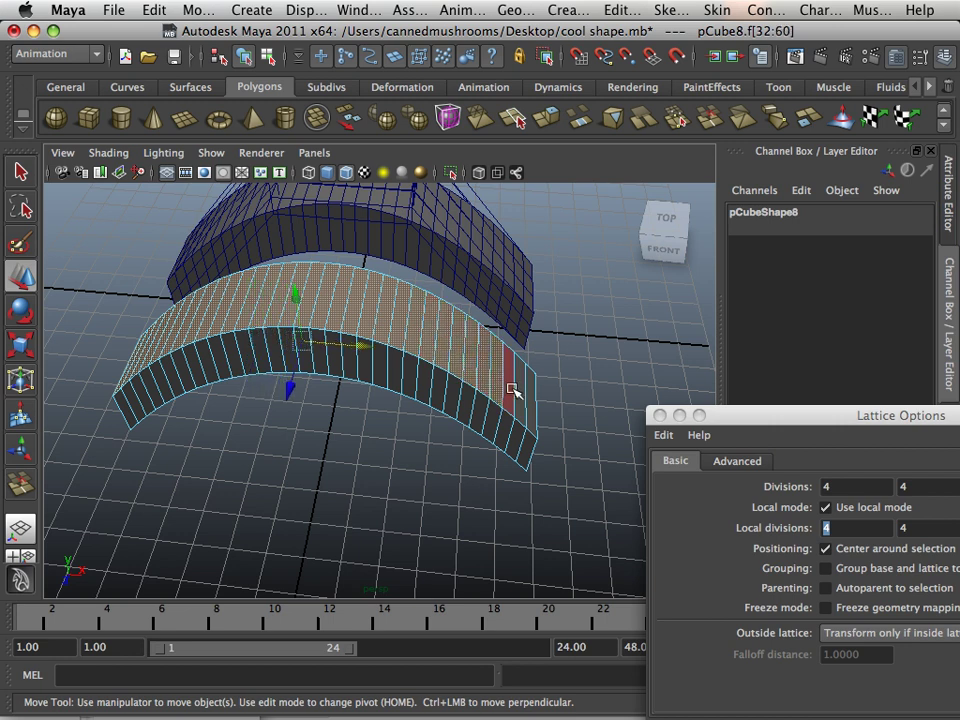
{"action": "left_click", "coordinate": [517, 394], "text": "shift"}
{"action": "left_click", "coordinate": [519, 395], "text": "shift"}
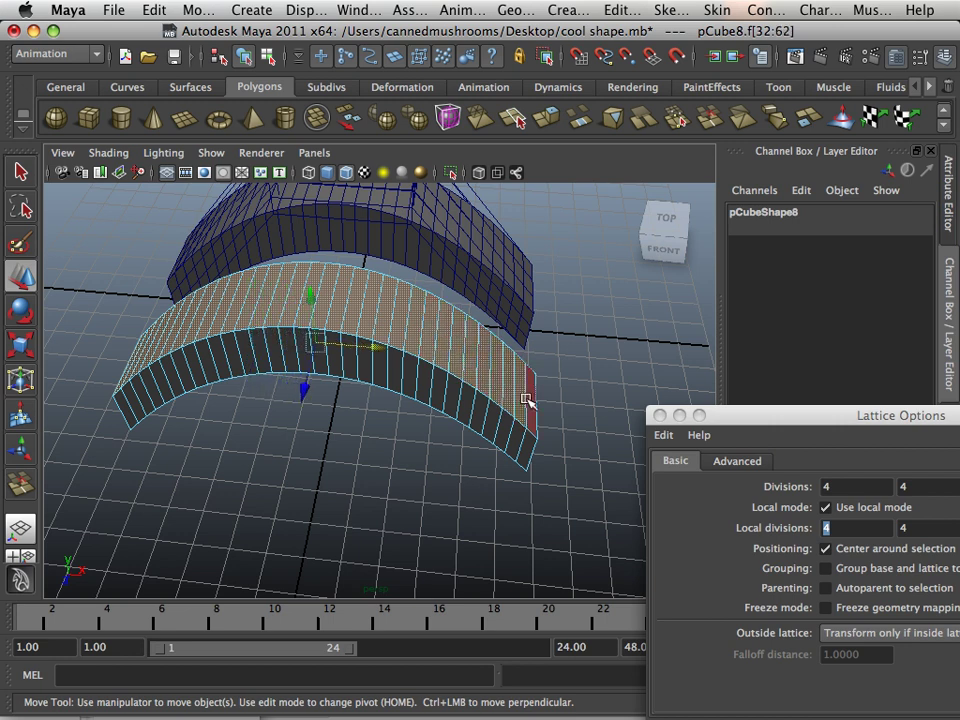
{"action": "left_click", "coordinate": [530, 400], "text": "shift"}
- Switch to the Polygons menu set and apply Duplicate Face to the selected outer faces
{"action": "left_click_drag", "start_coordinate": [338, 300], "coordinate": [364, 410], "text": "alt"}
{"action": "left_click_drag", "start_coordinate": [443, 430], "coordinate": [454, 236], "text": "alt"}
{"action": "left_click", "coordinate": [450, 11]}
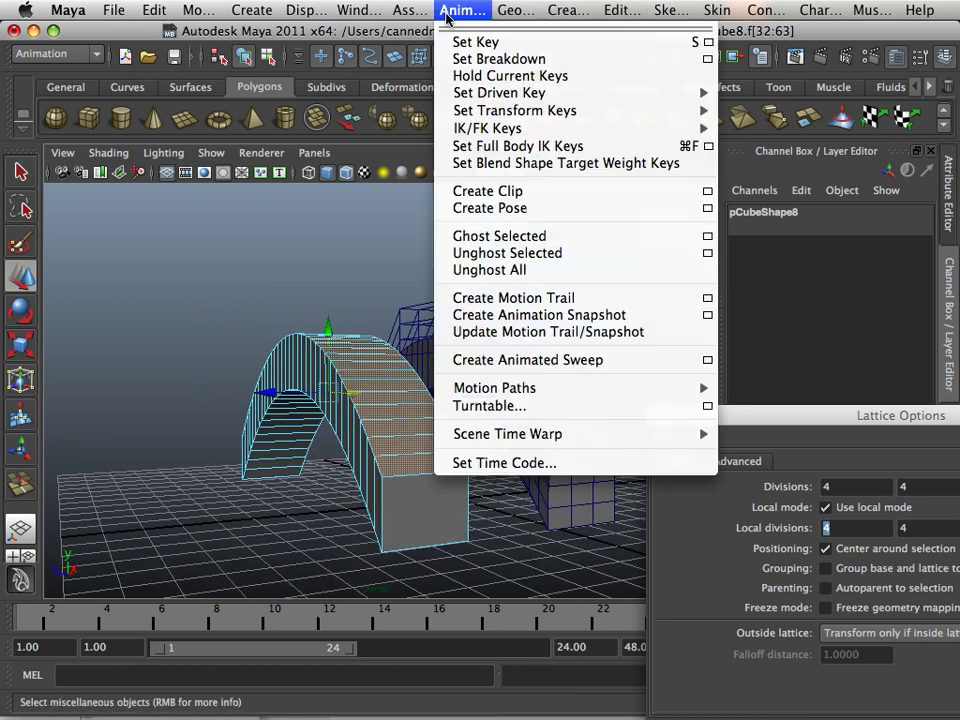
{"action": "left_click", "coordinate": [55, 54]}
{"action": "left_click", "coordinate": [55, 54]}
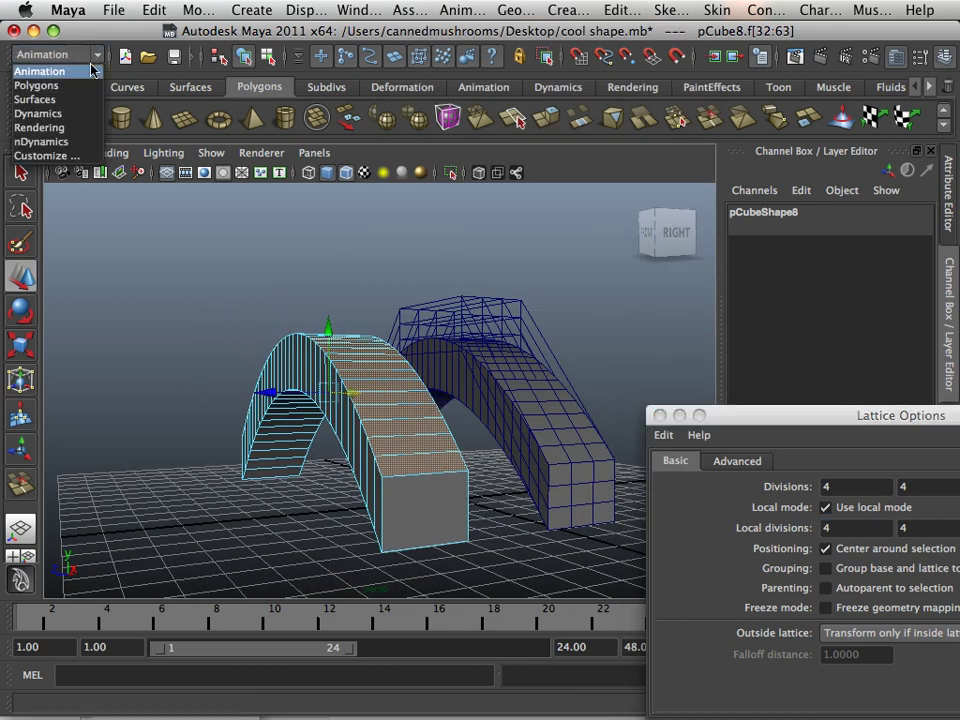
{"action": "left_click", "coordinate": [88, 86]}
{"action": "left_click", "coordinate": [555, 11]}
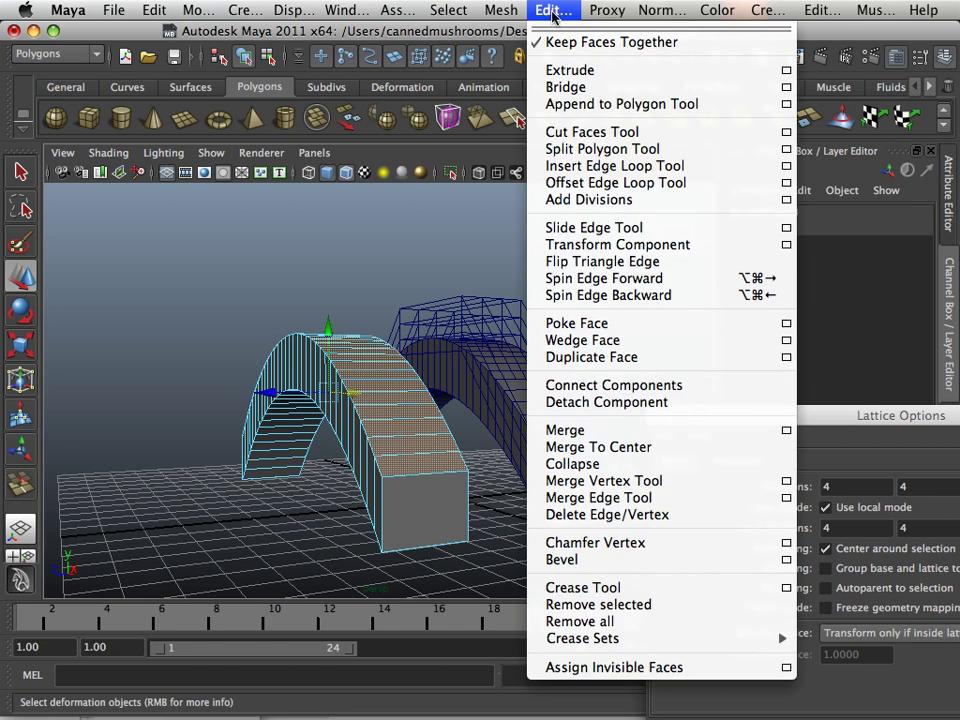
{"action": "left_click", "coordinate": [592, 357]}
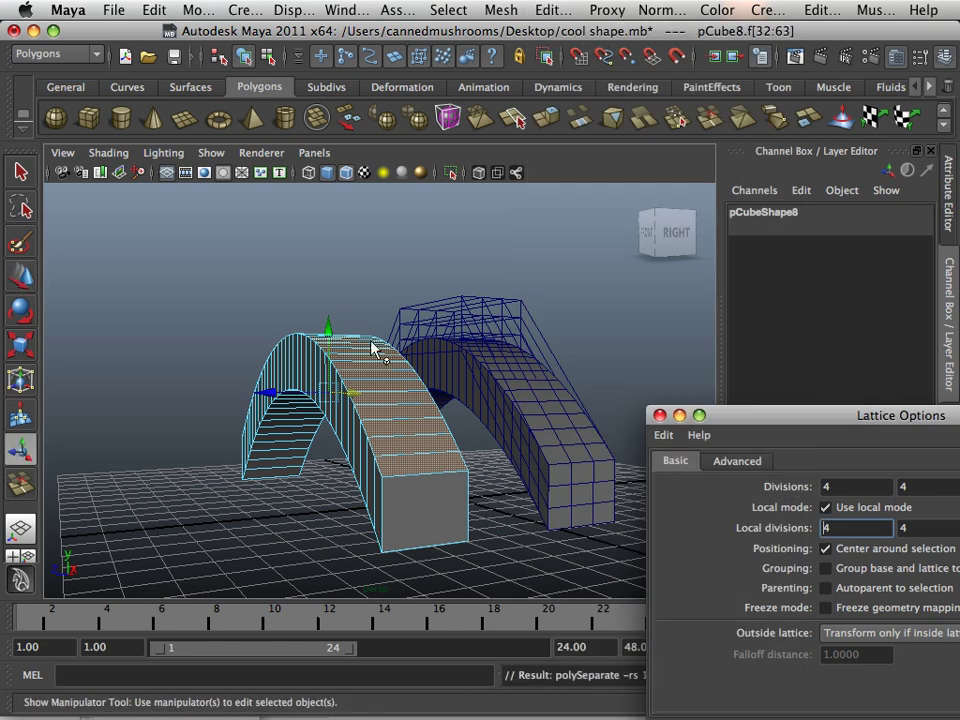
- Return the duplicated face strip to object mode and select it as a separate object
{"action": "right_click", "coordinate": [313, 370]}
{"action": "left_click_drag", "start_coordinate": [313, 364], "coordinate": [320, 395], "text": "alt"}
{"action": "key", "text": "t"}
{"action": "right_click_drag", "start_coordinate": [354, 345], "coordinate": [437, 326]}
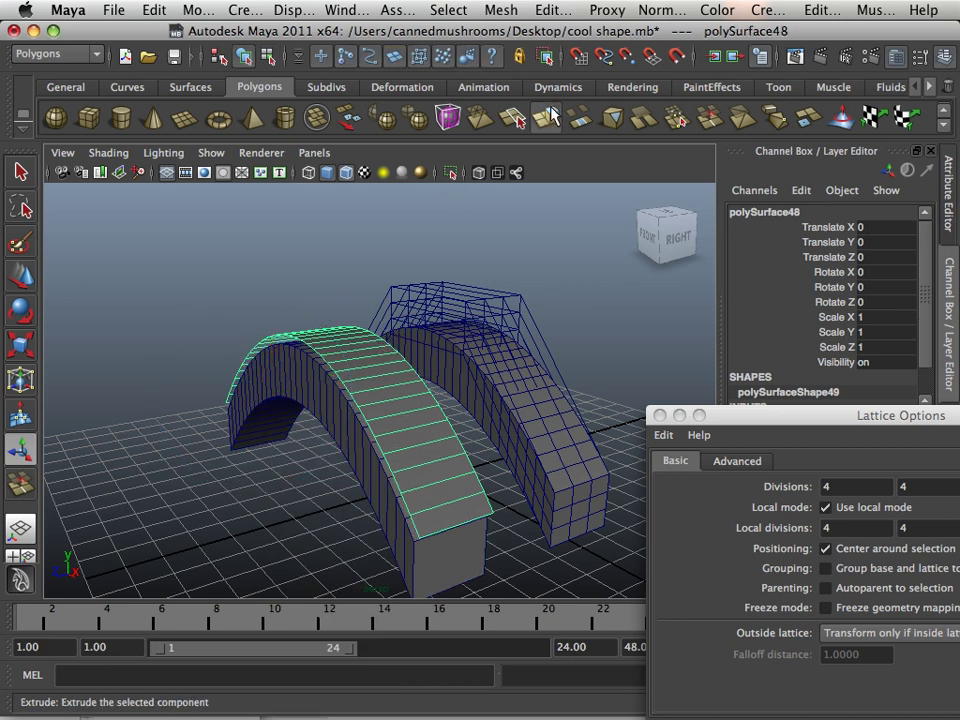
- Extrude the duplicated strip outward to give it thickness, and reselect it in object mode
{"action": "left_click", "coordinate": [533, 140]}
{"action": "left_click_drag", "start_coordinate": [240, 337], "coordinate": [233, 332]}
{"action": "key", "text": "t"}
{"action": "left_click", "coordinate": [358, 297]}
{"action": "left_click_drag", "start_coordinate": [358, 297], "coordinate": [333, 320], "text": "alt"}
{"action": "right_click_drag", "start_coordinate": [334, 323], "coordinate": [372, 305]}
{"action": "left_click", "coordinate": [358, 340]}
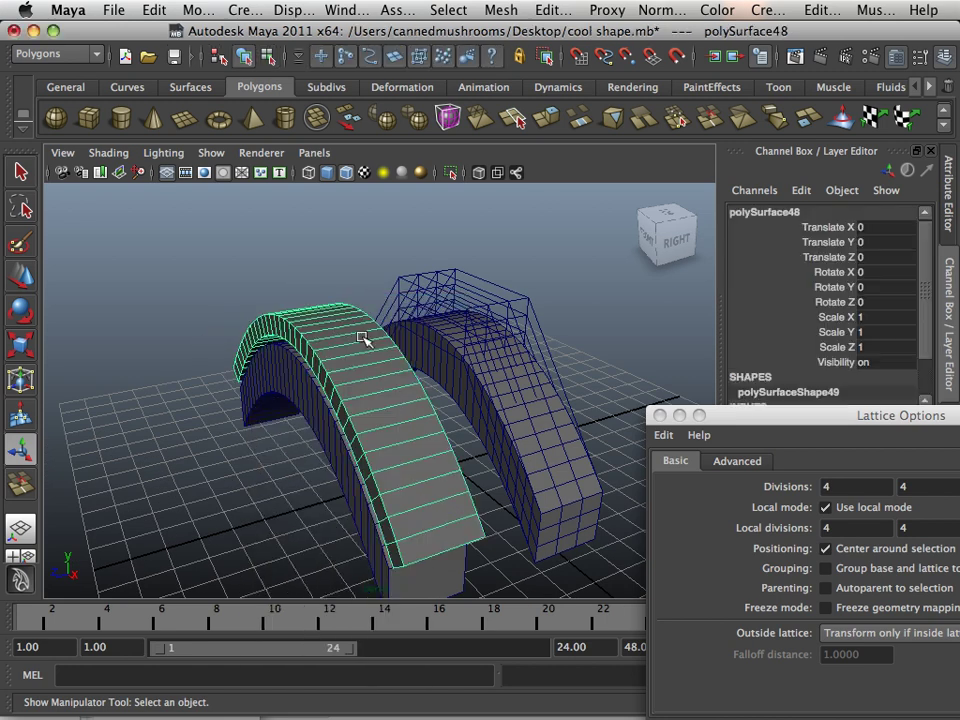
- Move the thickened strip along Z to about 0.73 units so it overhangs the side of the arch
{"action": "left_click", "coordinate": [21, 278]}
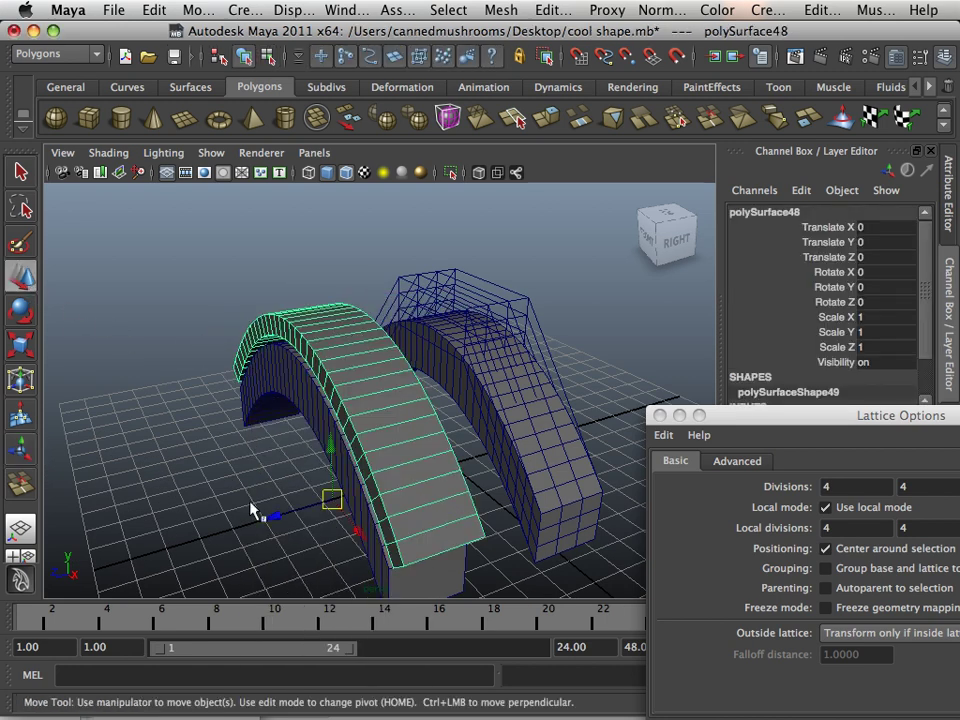
{"action": "left_click_drag", "start_coordinate": [272, 518], "coordinate": [225, 520]}
{"action": "left_click_drag", "start_coordinate": [225, 520], "coordinate": [560, 485], "text": "alt"}
{"action": "mouse_move", "coordinate": [371, 463]}
{"action": "left_mouse_down", "text": "alt"}
{"action": "mouse_move", "coordinate": [323, 456]}
{"action": "mouse_move", "coordinate": [390, 456]}
{"action": "mouse_move", "coordinate": [356, 465]}
{"action": "mouse_move", "coordinate": [285, 437]}
{"action": "mouse_move", "coordinate": [390, 454]}
{"action": "mouse_move", "coordinate": [354, 470]}
{"action": "left_mouse_up", "text": "alt"}
- Duplicate the original arch with its lattice, move the copy along Z to about -17.07 units, and delete the original arch and lattice
{"action": "left_click_drag", "start_coordinate": [230, 318], "coordinate": [206, 488]}
{"action": "scroll", "coordinate": [245, 474], "scroll_direction": "down", "scroll_amount": 5}
{"action": "key", "text": "super+d"}
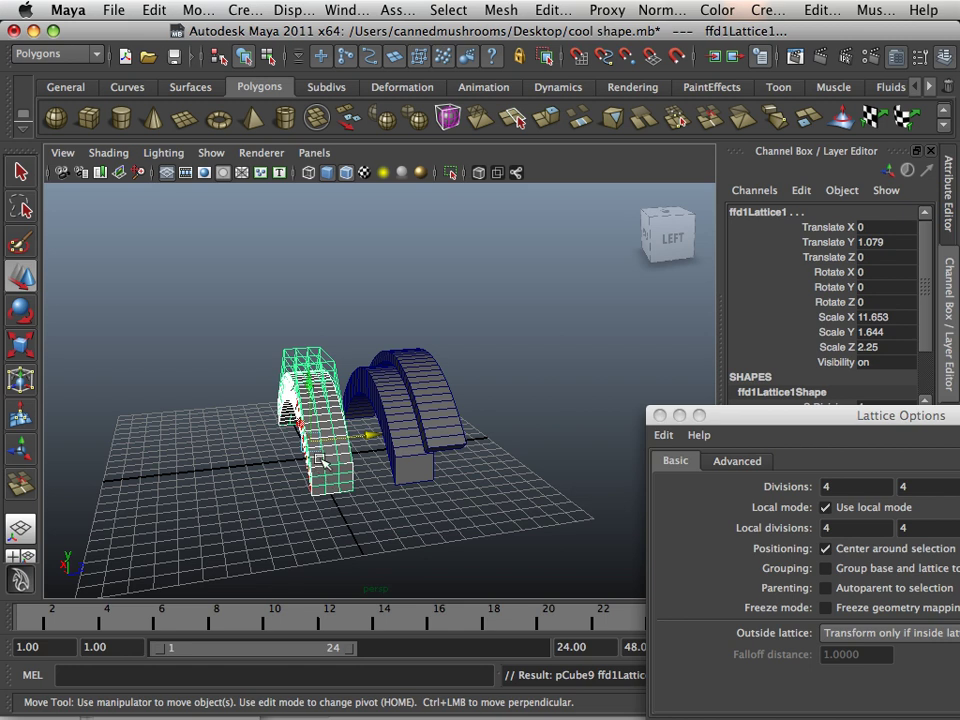
{"action": "left_click_drag", "start_coordinate": [366, 447], "coordinate": [108, 442]}
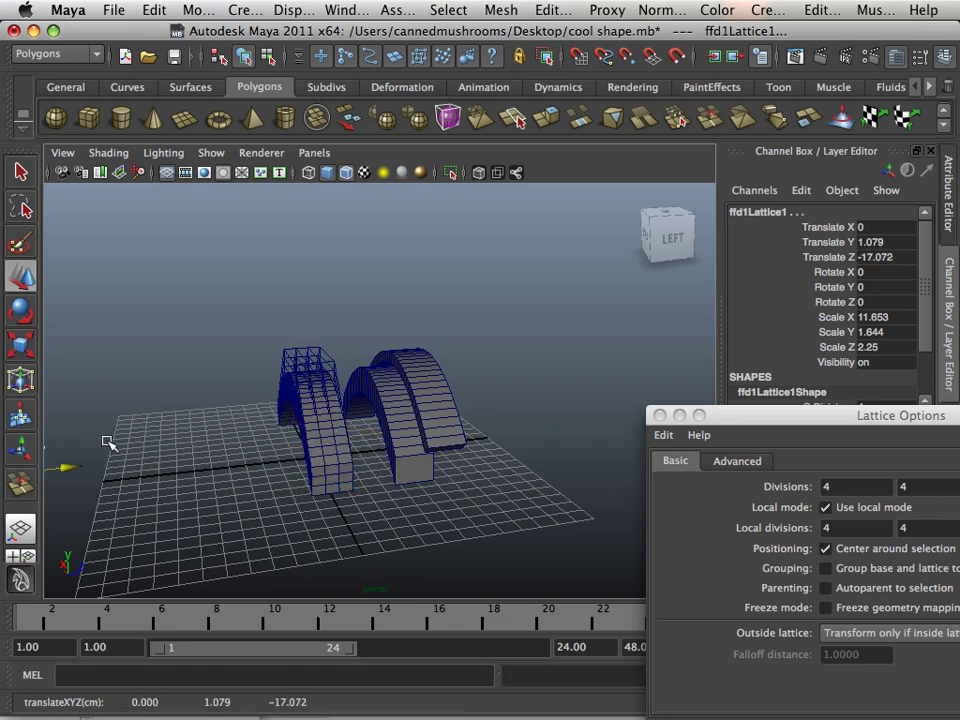
{"action": "left_click", "coordinate": [286, 366]}
{"action": "key", "text": "Delete"}
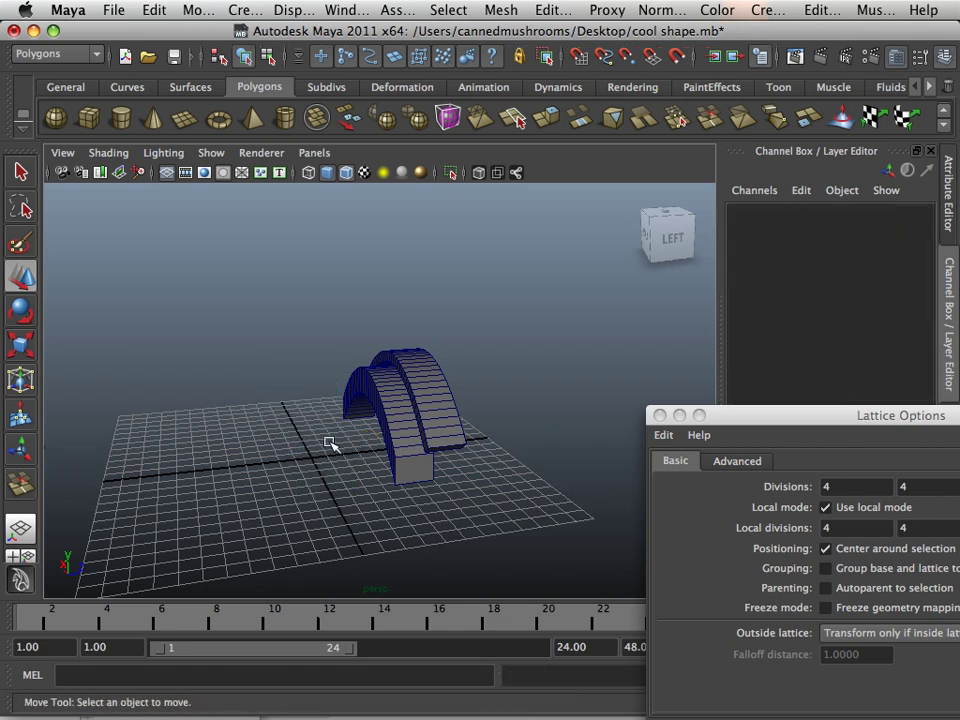
- Select the remaining arch and its thickened strip and combine them into one mesh
{"action": "left_click_drag", "start_coordinate": [460, 494], "coordinate": [462, 496]}
{"action": "middle_click_drag", "start_coordinate": [444, 503], "coordinate": [300, 514], "text": "alt"}
{"action": "left_click_drag", "start_coordinate": [300, 514], "coordinate": [277, 493], "text": "alt"}
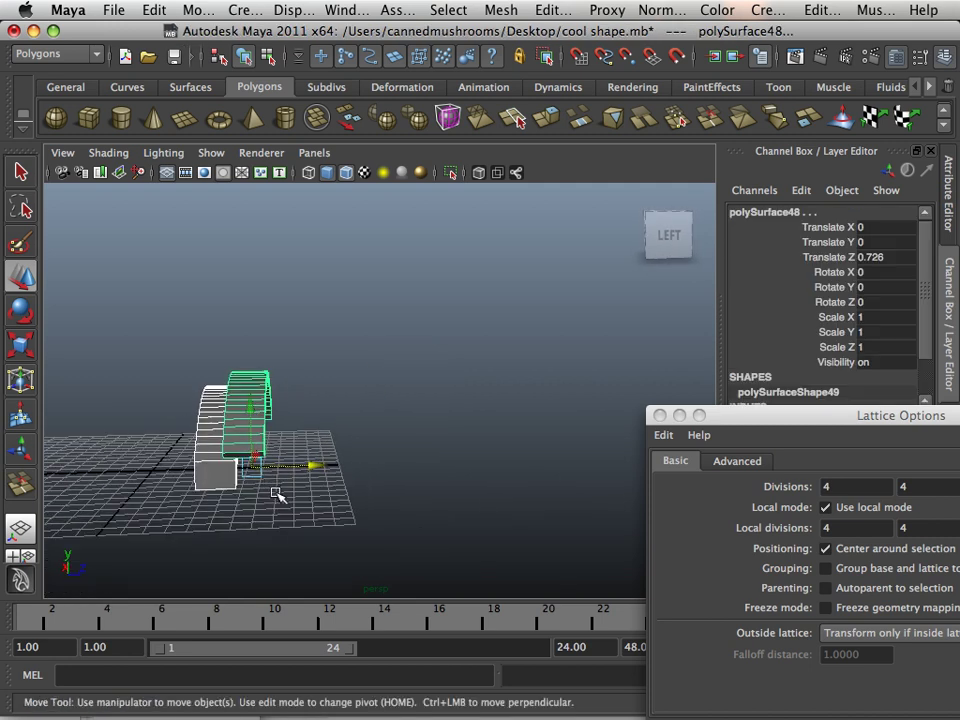
{"action": "left_click", "coordinate": [501, 10]}
{"action": "left_click", "coordinate": [508, 44]}
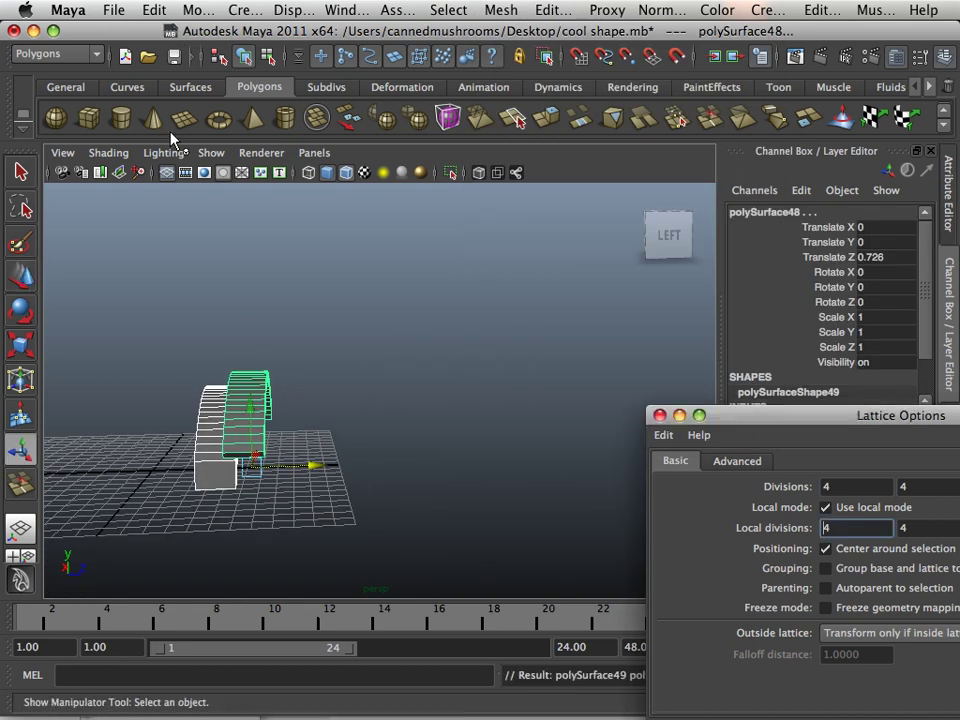
- Create a copy of the combined arch with Duplicate with Transform and move it along Z beside the original
{"action": "left_click", "coordinate": [148, 12]}
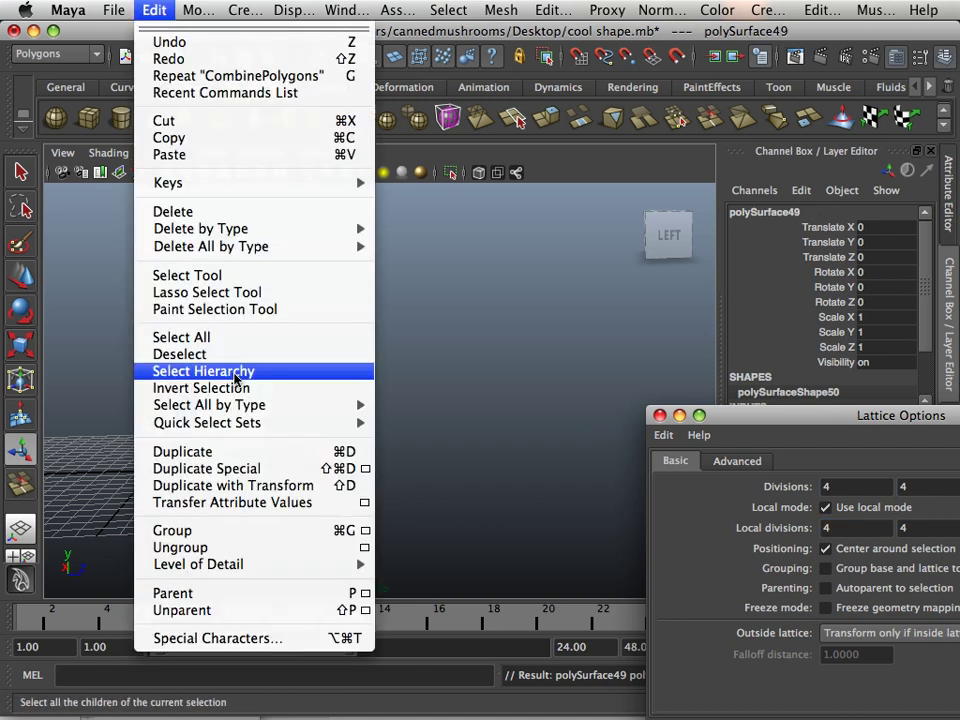
{"action": "left_click", "coordinate": [278, 488]}
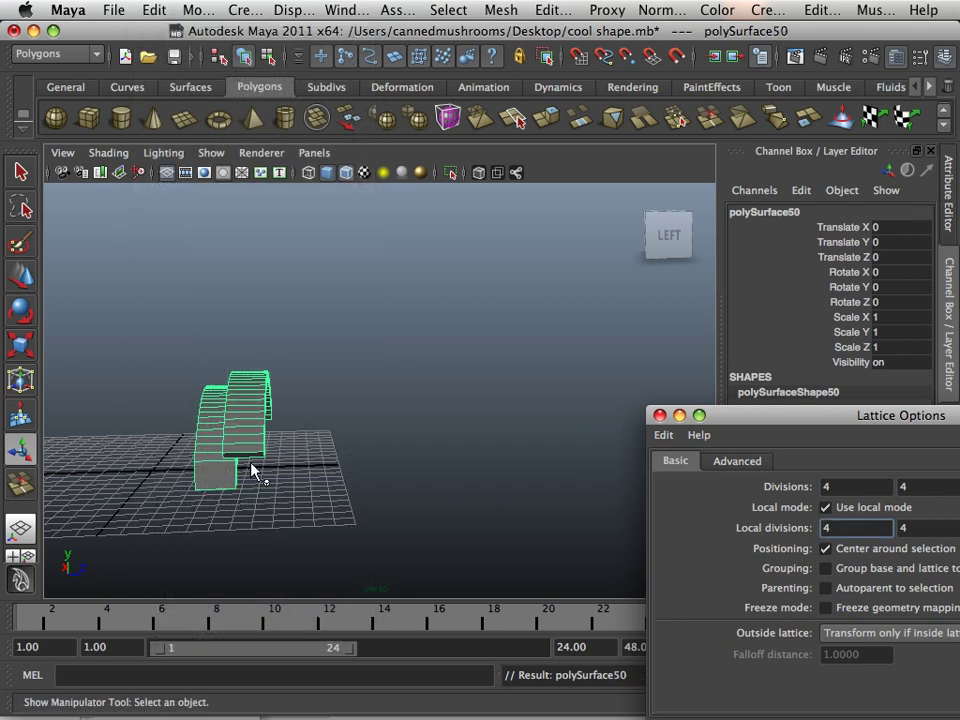
{"action": "scroll", "coordinate": [230, 462], "scroll_direction": "down", "scroll_amount": 5}
{"action": "scroll", "coordinate": [157, 450], "scroll_direction": "down", "scroll_amount": 4}
{"action": "scroll", "coordinate": [157, 446], "scroll_direction": "up", "scroll_amount": 5}
{"action": "left_click", "coordinate": [16, 280]}
{"action": "left_click_drag", "start_coordinate": [154, 360], "coordinate": [212, 495], "text": "alt"}
{"action": "left_click_drag", "start_coordinate": [147, 499], "coordinate": [206, 500]}
- Repeat Duplicate with Transform to extend the row of evenly spaced arches along Z to about 75.74 units
{"action": "key", "text": "shift+d"}
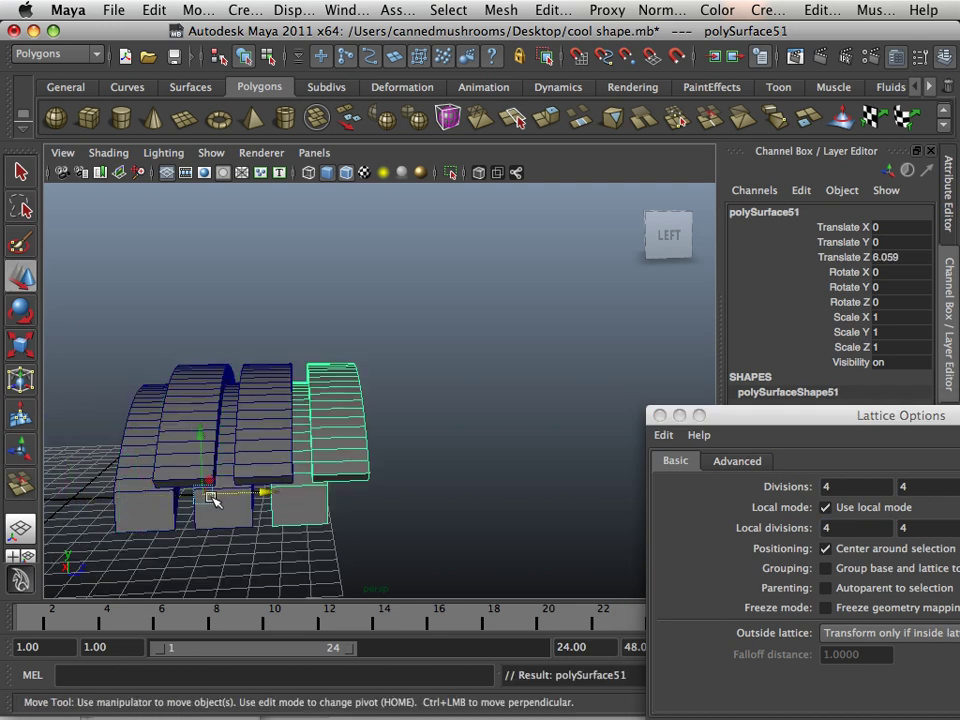
{"action": "scroll", "coordinate": [212, 497], "scroll_direction": "down", "scroll_amount": 5}
{"action": "key", "text": "shift+d"}
{"action": "key", "text": "shift+d"}
{"action": "key", "text": "shift+d"}
{"action": "key", "text": "shift+d"}
{"action": "key", "text": "shift+d"}
{"action": "scroll", "coordinate": [257, 497], "scroll_direction": "down", "scroll_amount": 6}
{"action": "key", "text": "shift+d"}
{"action": "key", "text": "shift+d"}
{"action": "key", "text": "shift+d"}
{"action": "key", "text": "shift+d"}
{"action": "key", "text": "shift+d"}
{"action": "key", "text": "shift+d"}
{"action": "key", "text": "shift+d"}
{"action": "key", "text": "shift+d"}
{"action": "key", "text": "shift+d"}
{"action": "key", "text": "shift+d"}
{"action": "key", "text": "shift+d"}
{"action": "key", "text": "shift+d"}
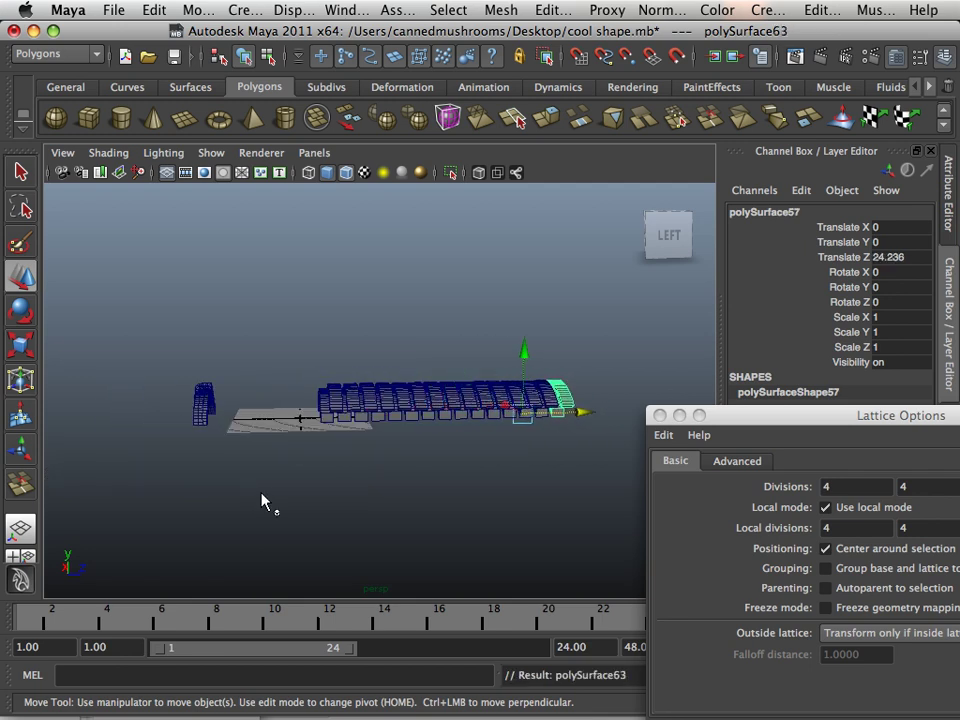
{"action": "key", "text": "shift+d"}
{"action": "key", "text": "shift+d"}
{"action": "key", "text": "shift+d"}
{"action": "key", "text": "shift+d"}
{"action": "key", "text": "shift+d"}
{"action": "key", "text": "shift+d"}
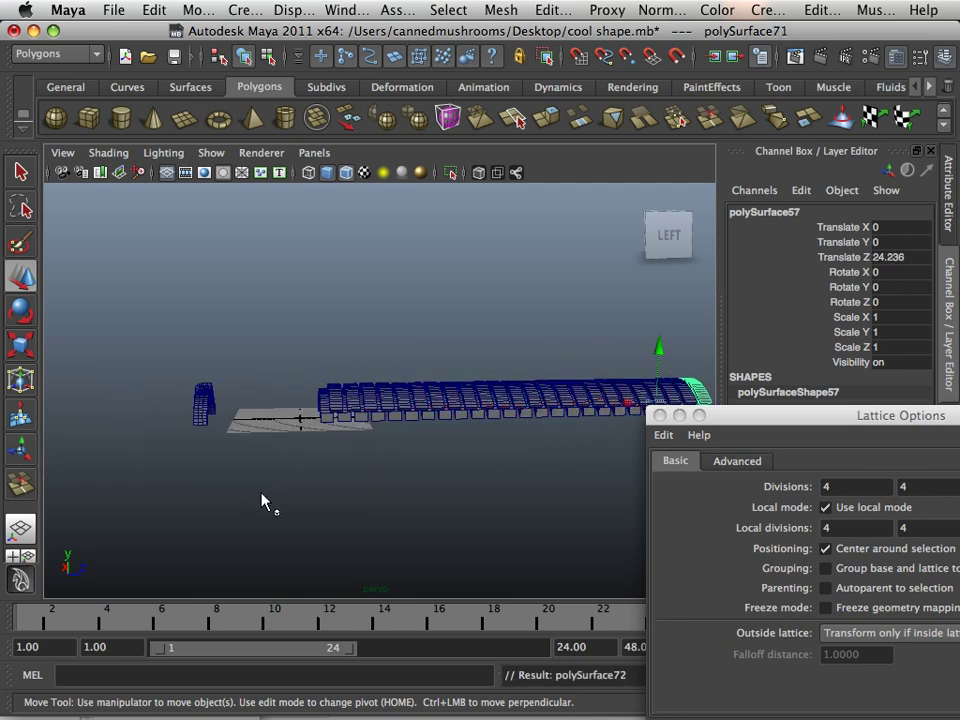
- Delete the spare lattice arch standing apart from the row
{"action": "middle_click_drag", "start_coordinate": [276, 480], "coordinate": [149, 500], "text": "alt"}
{"action": "left_click_drag", "start_coordinate": [52, 504], "coordinate": [47, 506]}
{"action": "key", "text": "Delete"}
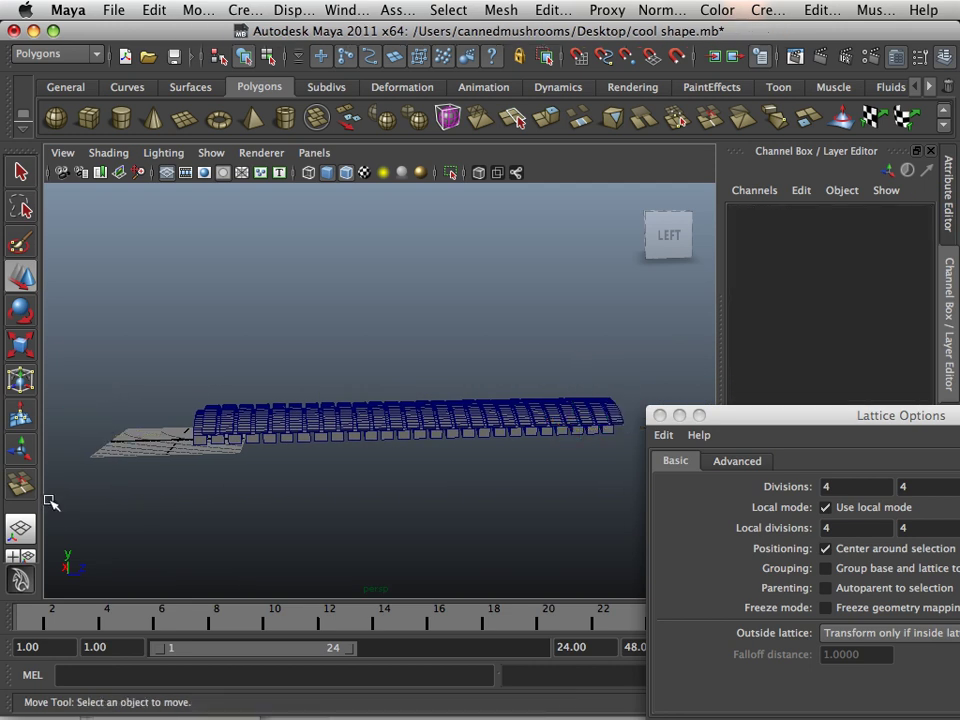
- Select all arches in the row and combine them into a single mesh
{"action": "left_click_drag", "start_coordinate": [667, 518], "coordinate": [661, 517]}
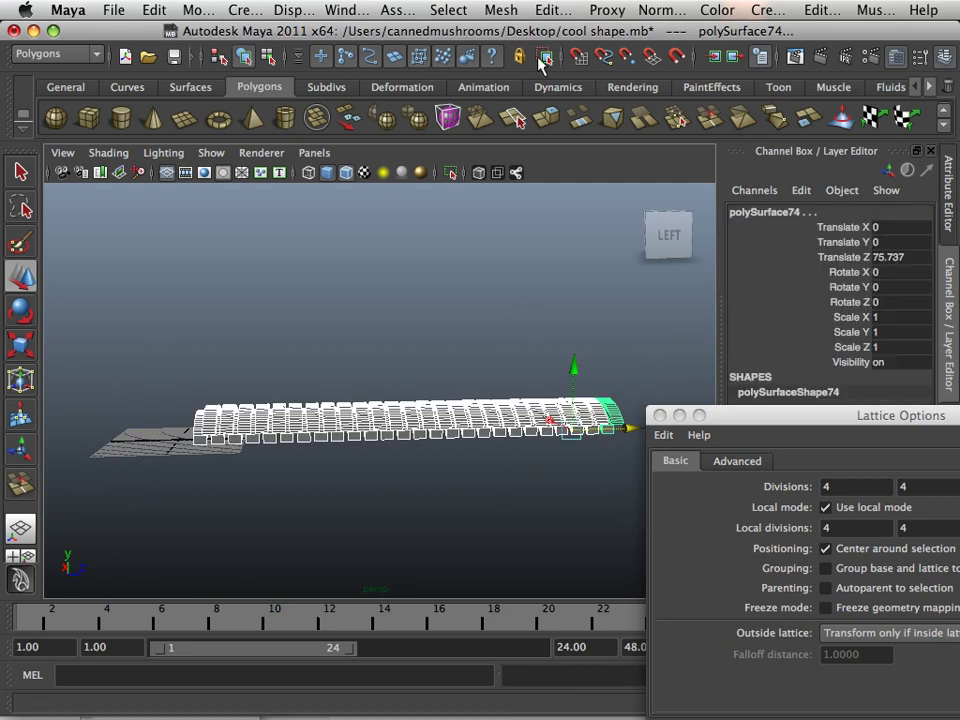
{"action": "left_click", "coordinate": [495, 11]}
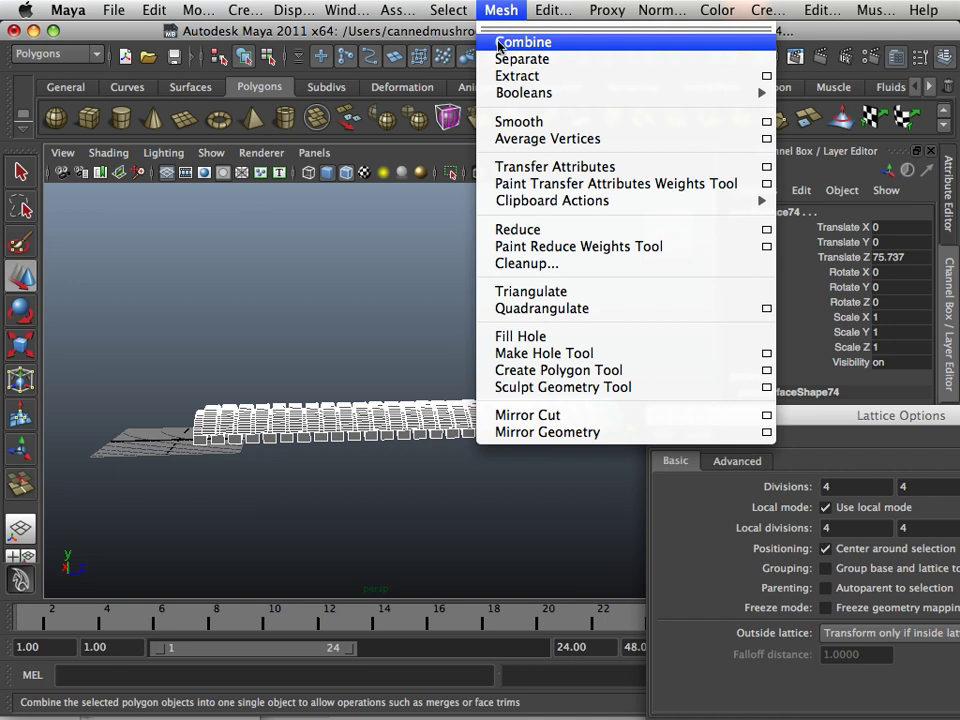
{"action": "left_click", "coordinate": [512, 41]}
- Switch to the Animation menu set and add a nonlinear Bend deformer to the combined row of arches
{"action": "left_click", "coordinate": [98, 54]}
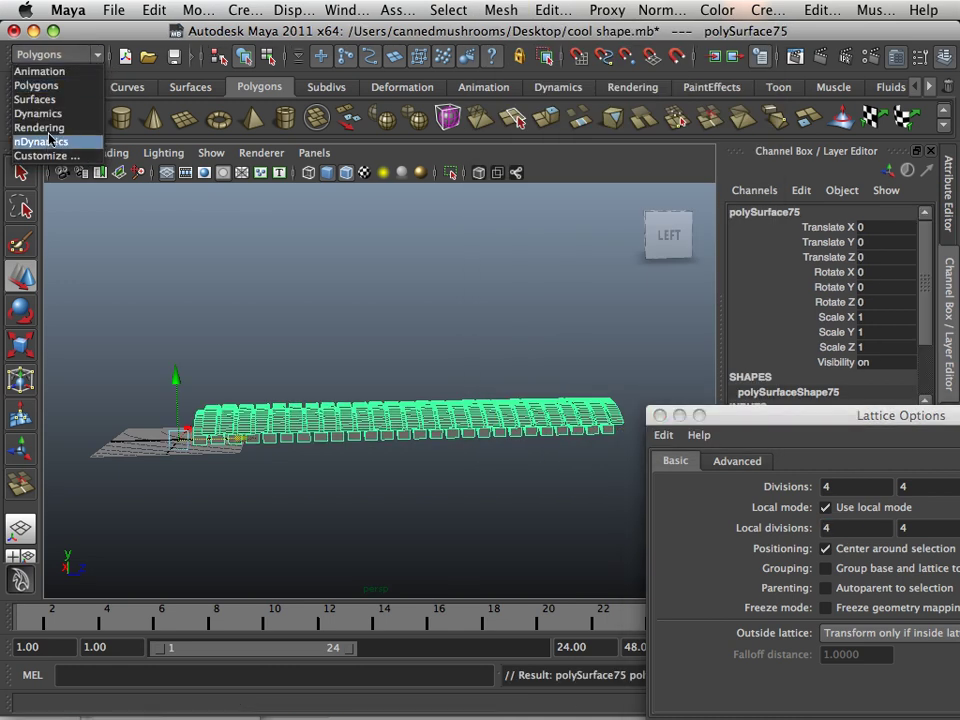
{"action": "left_click", "coordinate": [55, 85]}
{"action": "key", "text": "F2"}
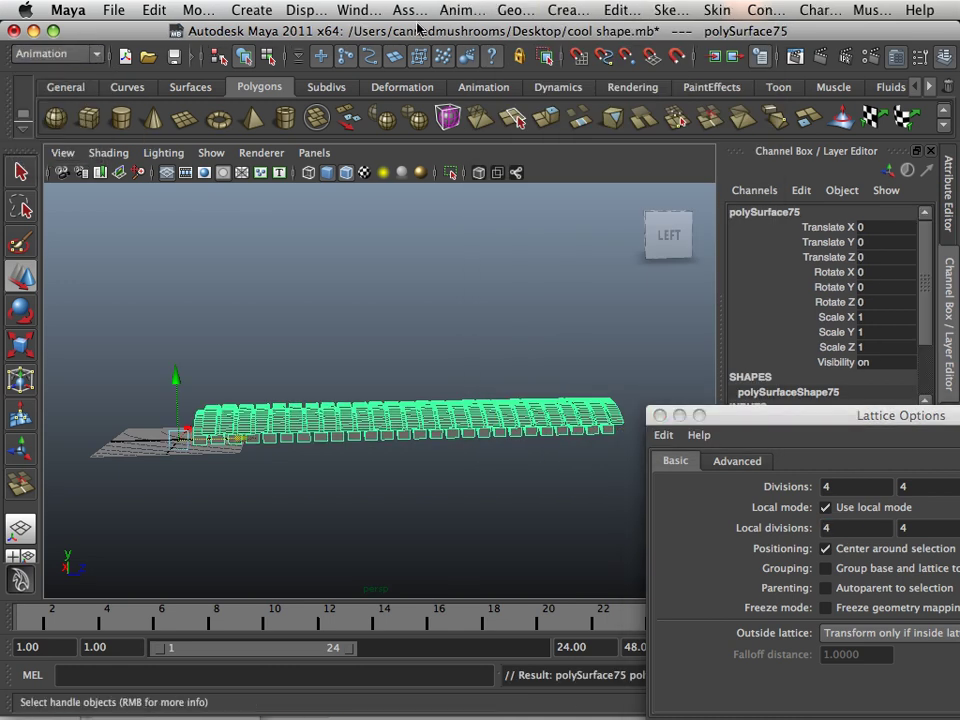
{"action": "left_click", "coordinate": [568, 11]}
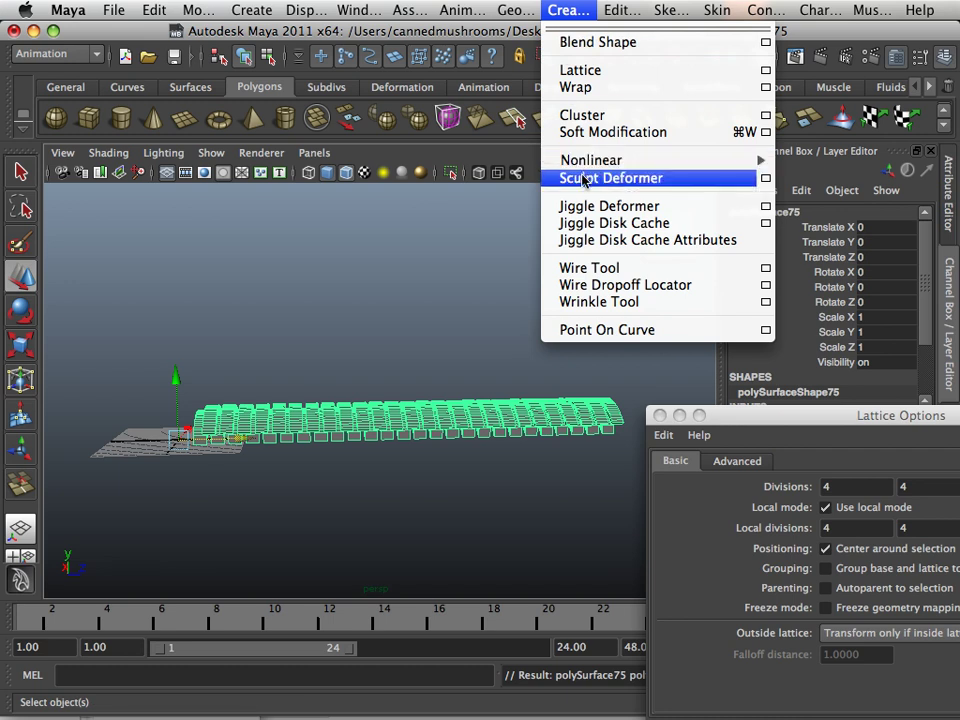
{"action": "mouse_move", "coordinate": [620, 160]}
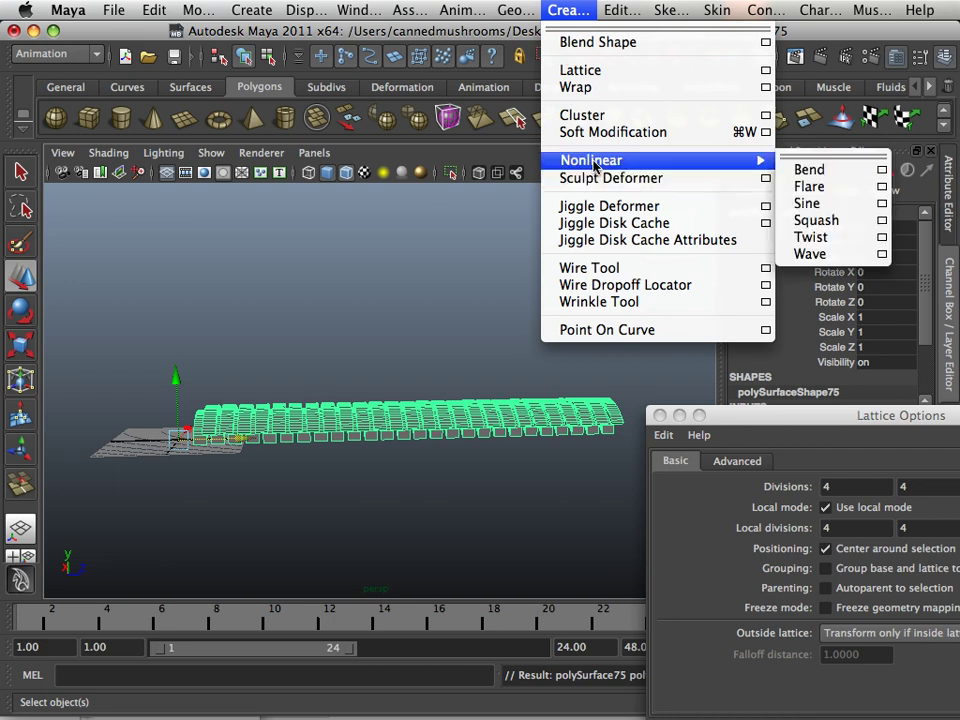
{"action": "left_click", "coordinate": [829, 176]}
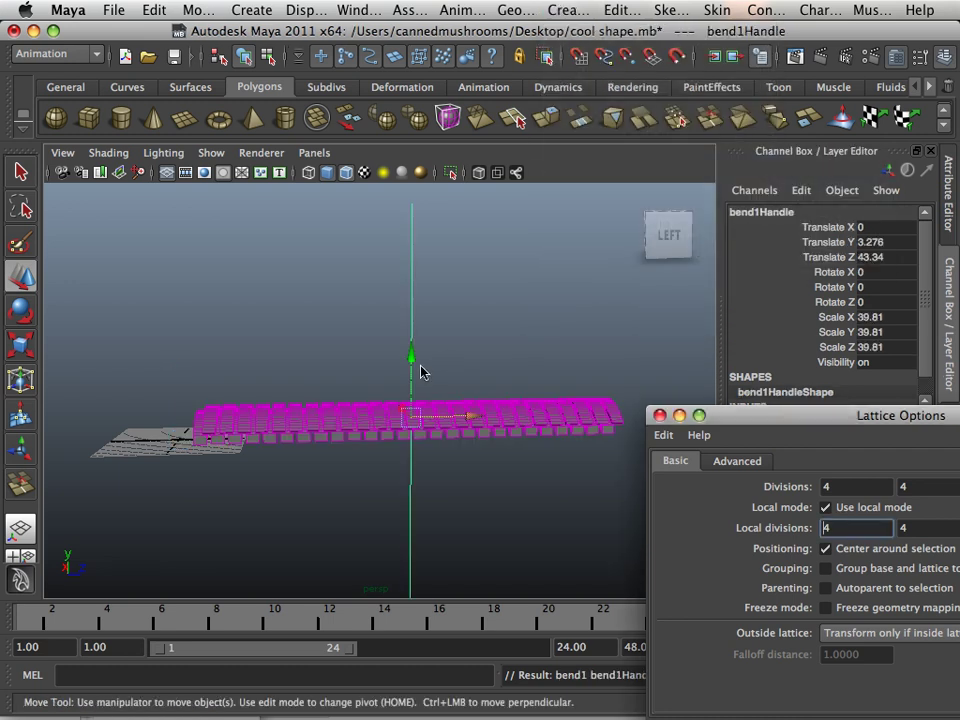
- Set the bend handle's rotation to 90 in X and 90 in Z so the bend runs along the row
{"action": "left_click", "coordinate": [264, 524]}
{"action": "key", "text": "space"}
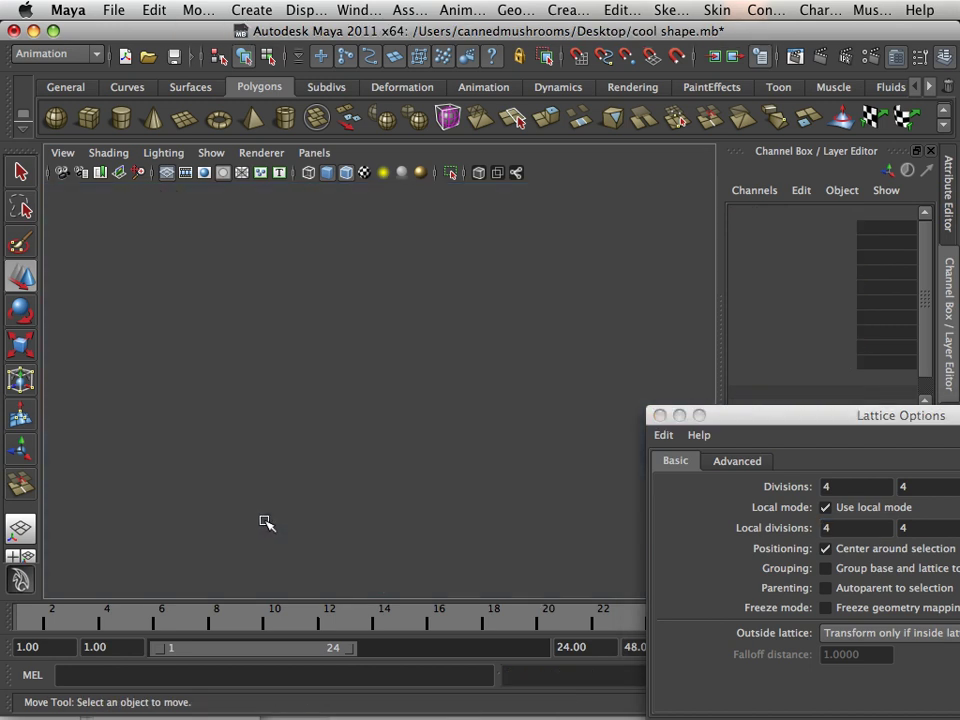
{"action": "scroll", "coordinate": [440, 500], "scroll_direction": "down", "scroll_amount": 8}
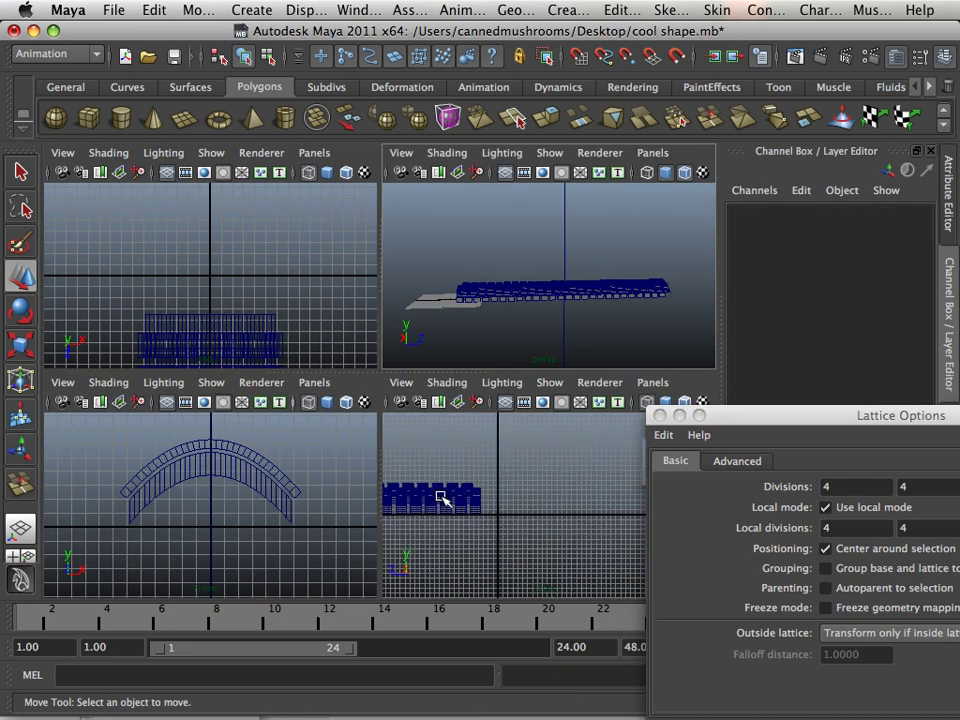
{"action": "left_click", "coordinate": [444, 474]}
{"action": "left_click", "coordinate": [459, 474]}
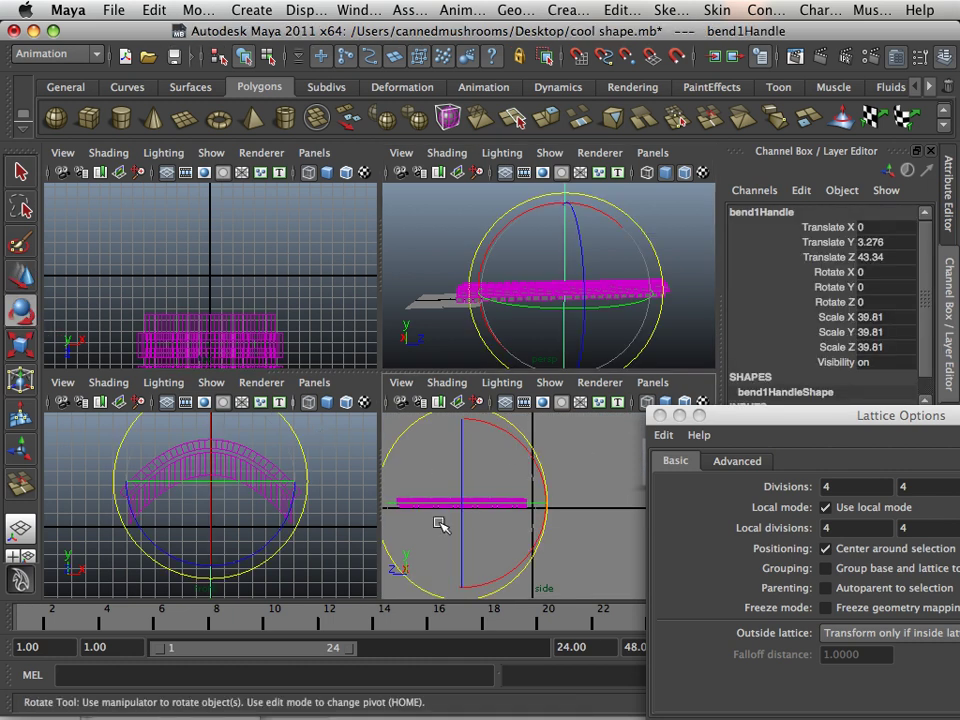
{"action": "left_click_drag", "start_coordinate": [523, 435], "coordinate": [470, 480]}
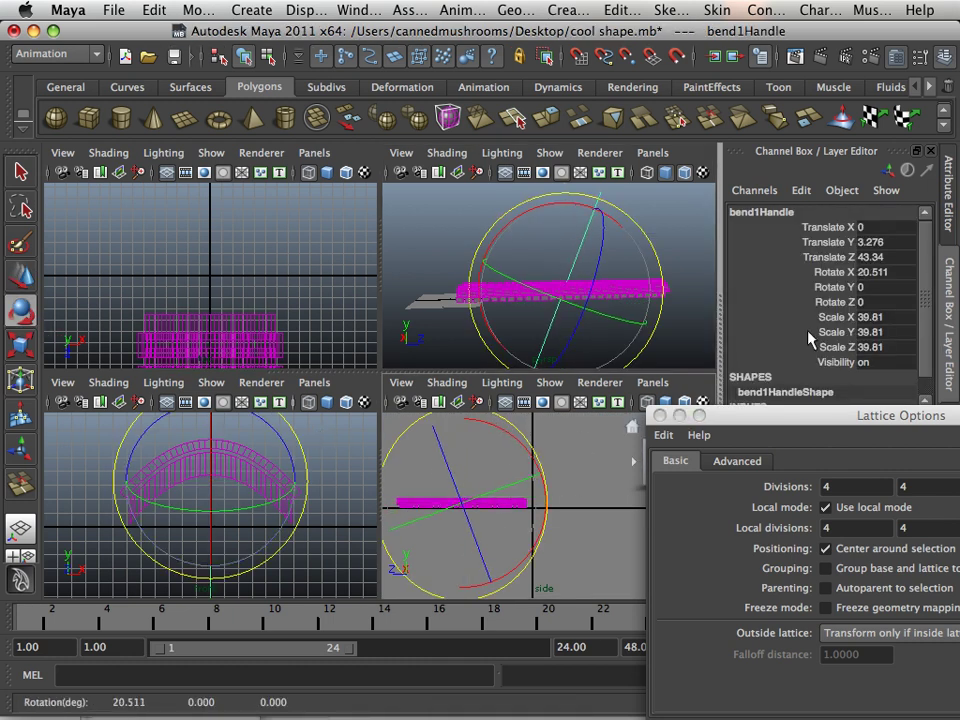
{"action": "double_click", "coordinate": [872, 272]}
{"action": "type", "text": "90"}
{"action": "double_click", "coordinate": [893, 301]}
{"action": "type", "text": "9"}
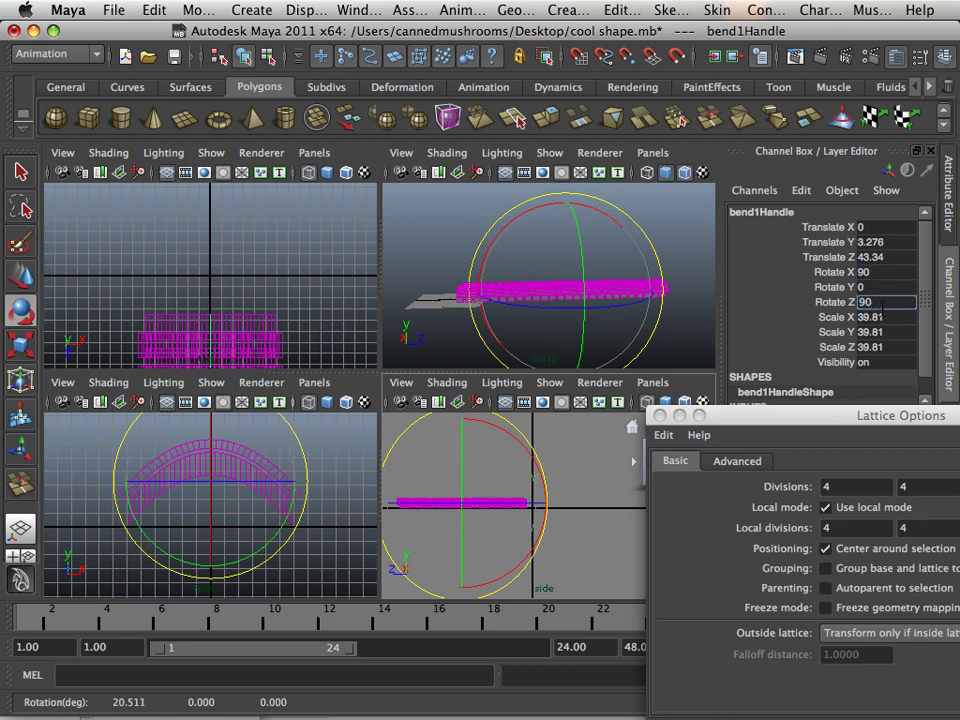
{"action": "key", "text": "Tab"}
{"action": "left_click_drag", "start_coordinate": [544, 270], "coordinate": [508, 268], "text": "alt"}
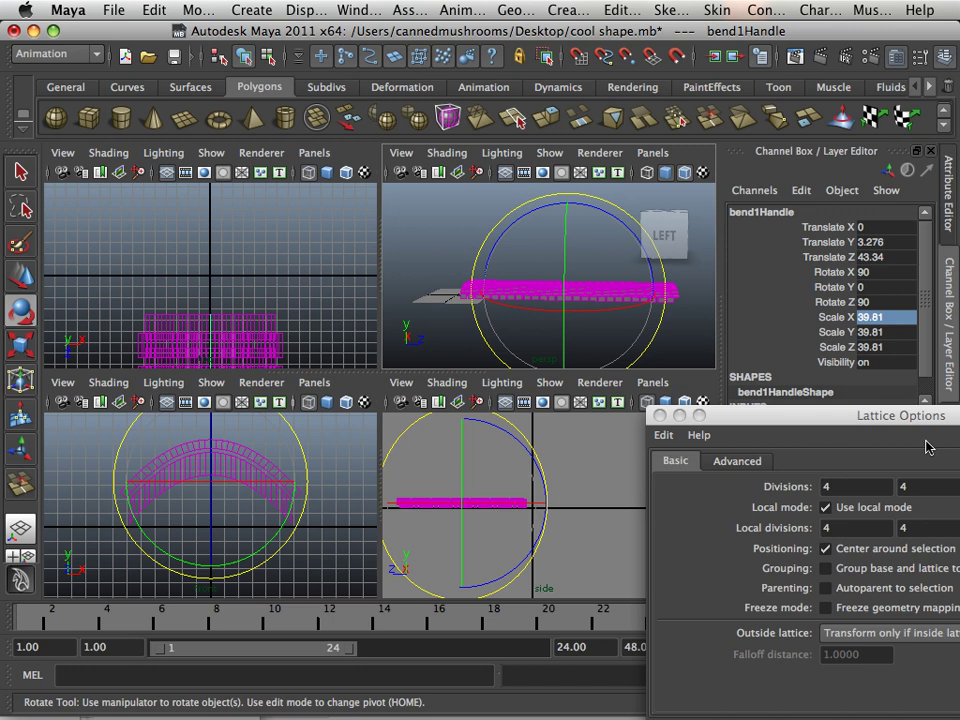
- Move the Lattice Options window out of the way and set the bend deformer's Curvature to 1.6
{"action": "left_click_drag", "start_coordinate": [849, 414], "coordinate": [654, 705]}
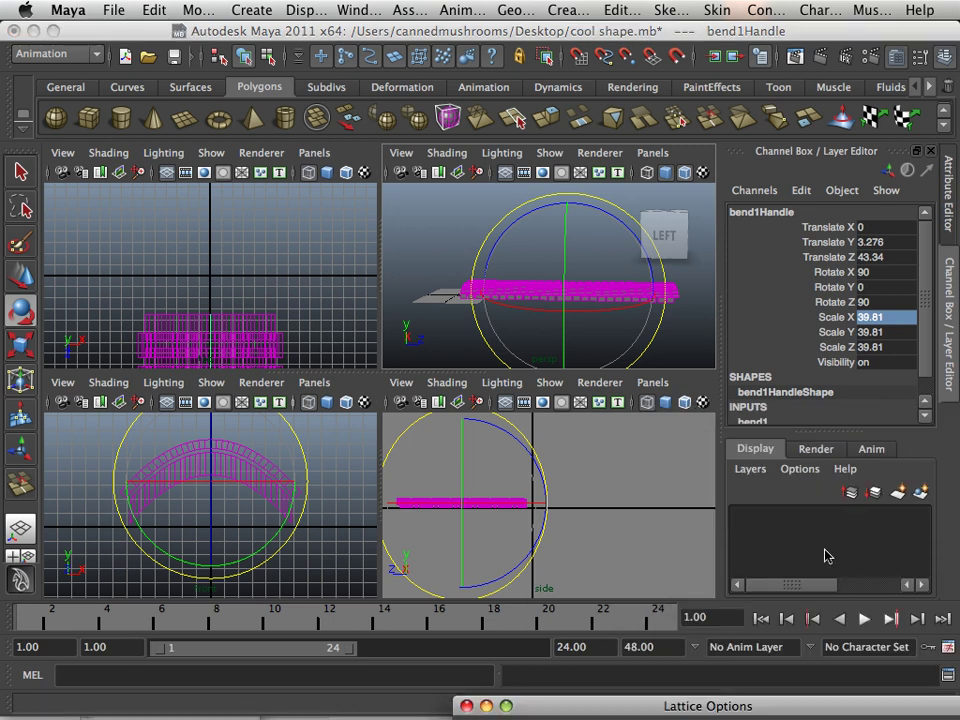
{"action": "left_click", "coordinate": [756, 416]}
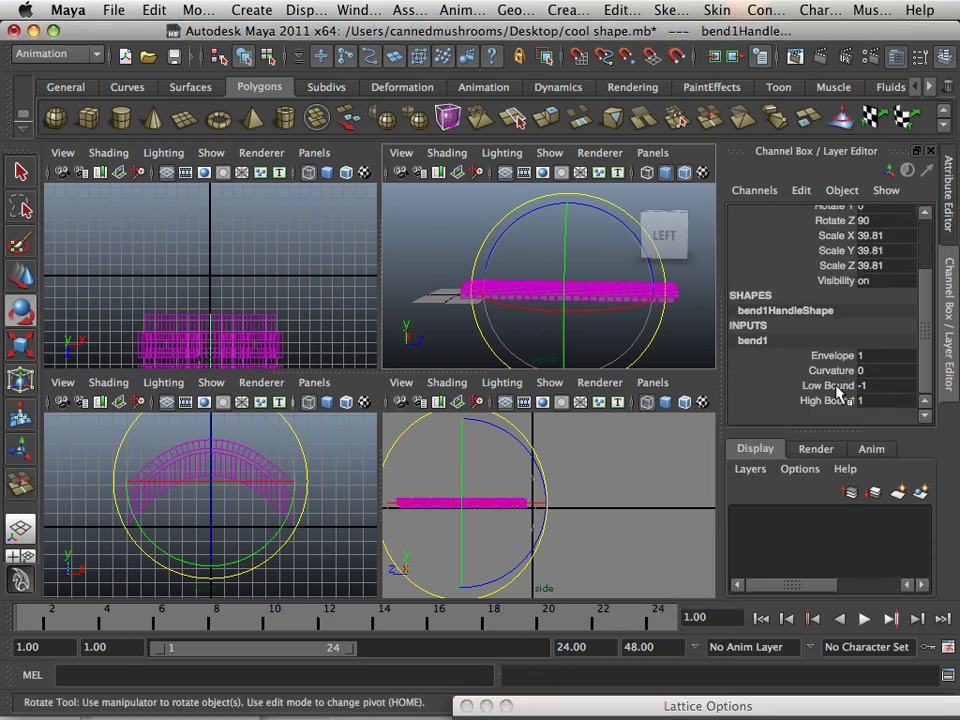
{"action": "left_click", "coordinate": [827, 370]}
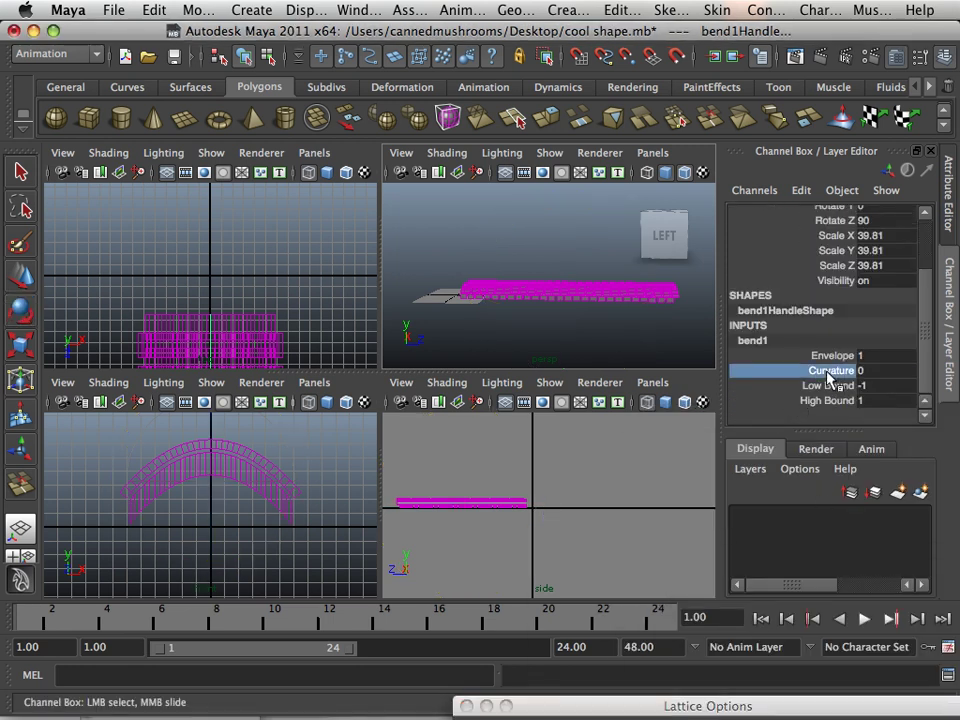
{"action": "middle_click_drag", "start_coordinate": [551, 321], "coordinate": [532, 316]}
{"action": "scroll", "coordinate": [555, 285], "scroll_direction": "up", "scroll_amount": 5}
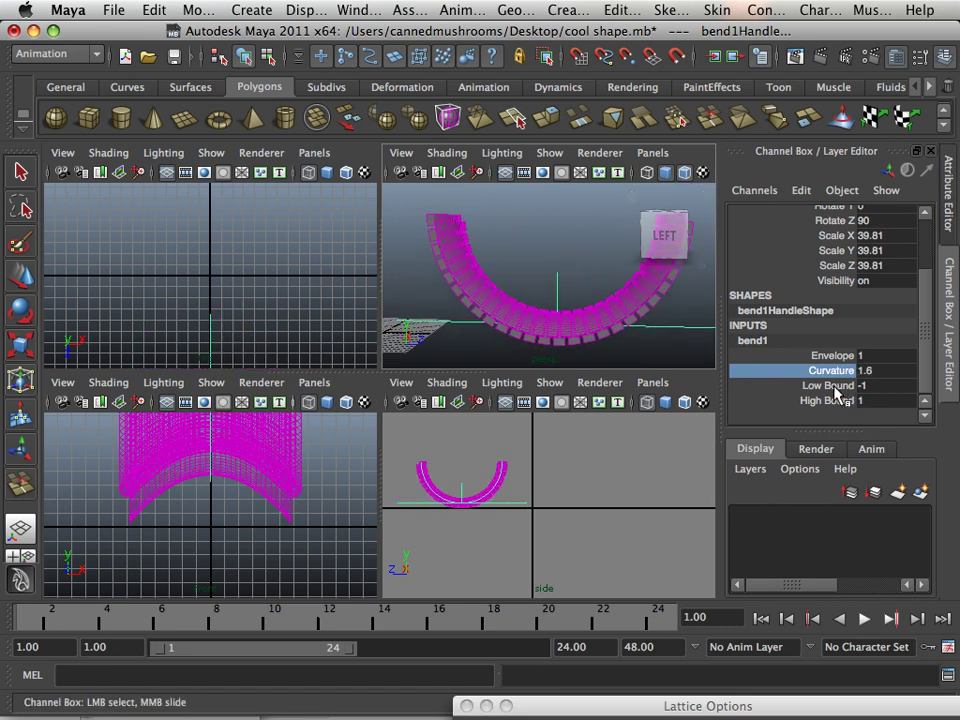
- Set the bend deformer's Low Bound to 0 and its Curvature to 1.8
{"action": "left_click", "coordinate": [830, 386]}
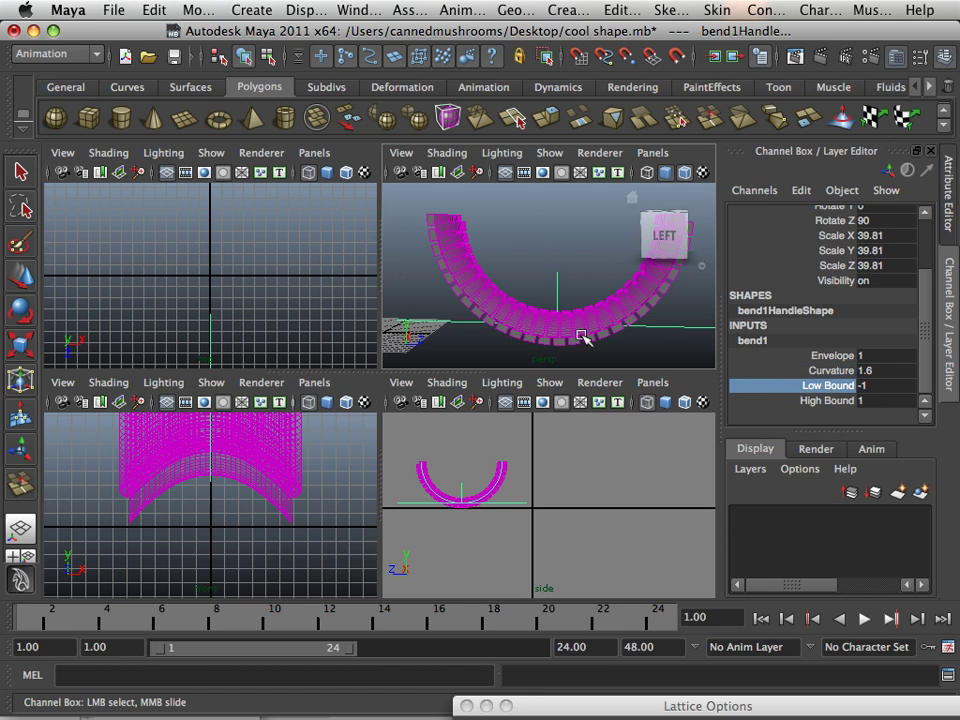
{"action": "middle_click_drag", "start_coordinate": [583, 336], "coordinate": [605, 335]}
{"action": "right_click_drag", "start_coordinate": [610, 338], "coordinate": [650, 338], "text": "alt"}
{"action": "middle_click_drag", "start_coordinate": [650, 338], "coordinate": [615, 332], "text": "alt"}
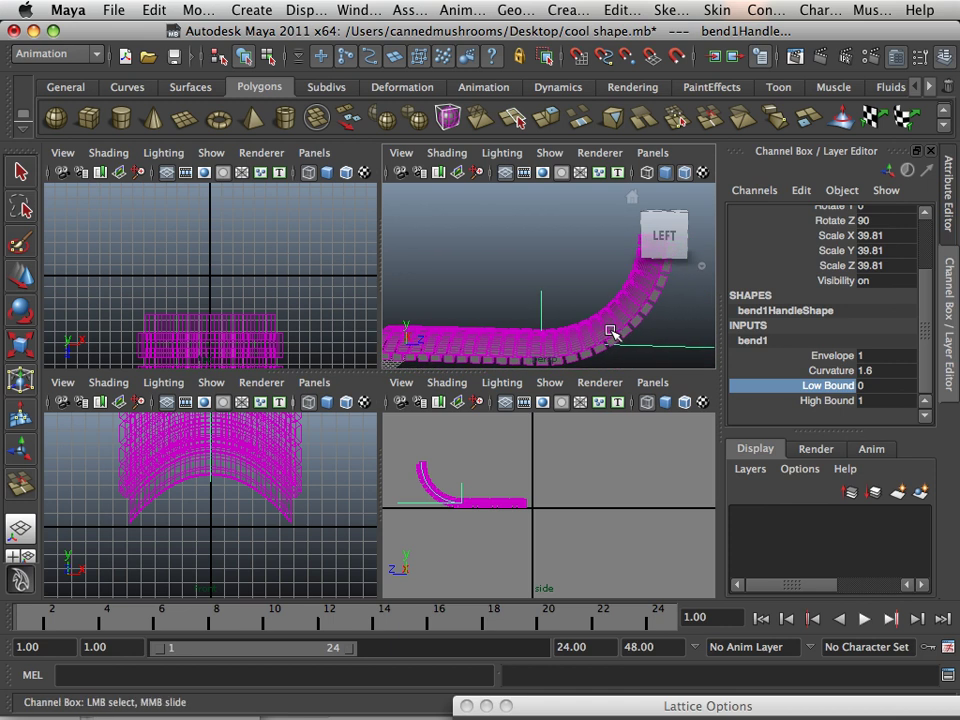
{"action": "left_click", "coordinate": [831, 370]}
{"action": "middle_click_drag", "start_coordinate": [589, 336], "coordinate": [590, 335]}
{"action": "left_click_drag", "start_coordinate": [592, 340], "coordinate": [591, 333], "text": "alt"}
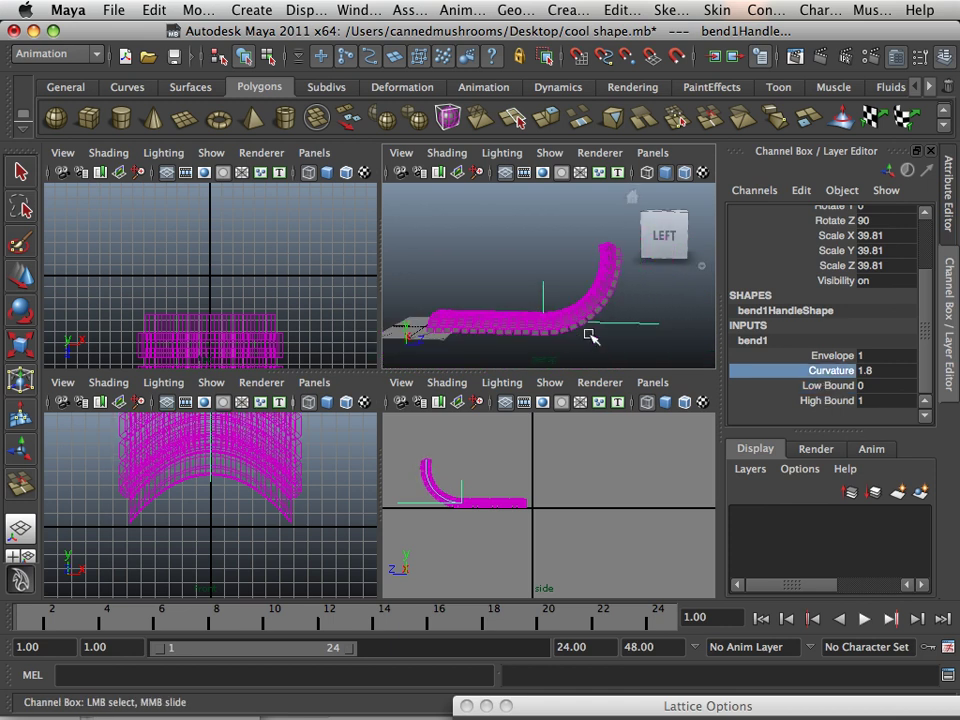
- Duplicate the bent row and move the copy to about -5.9 units along Z
{"action": "right_click_drag", "start_coordinate": [596, 301], "coordinate": [651, 281]}
{"action": "key", "text": "ctrl+d"}
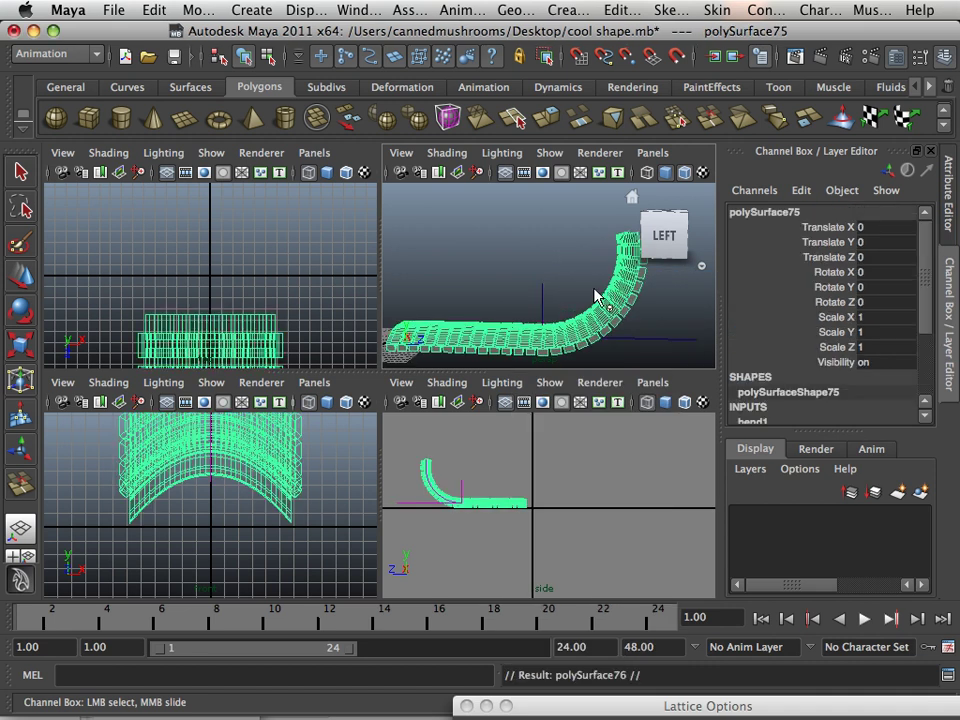
{"action": "key", "text": "w"}
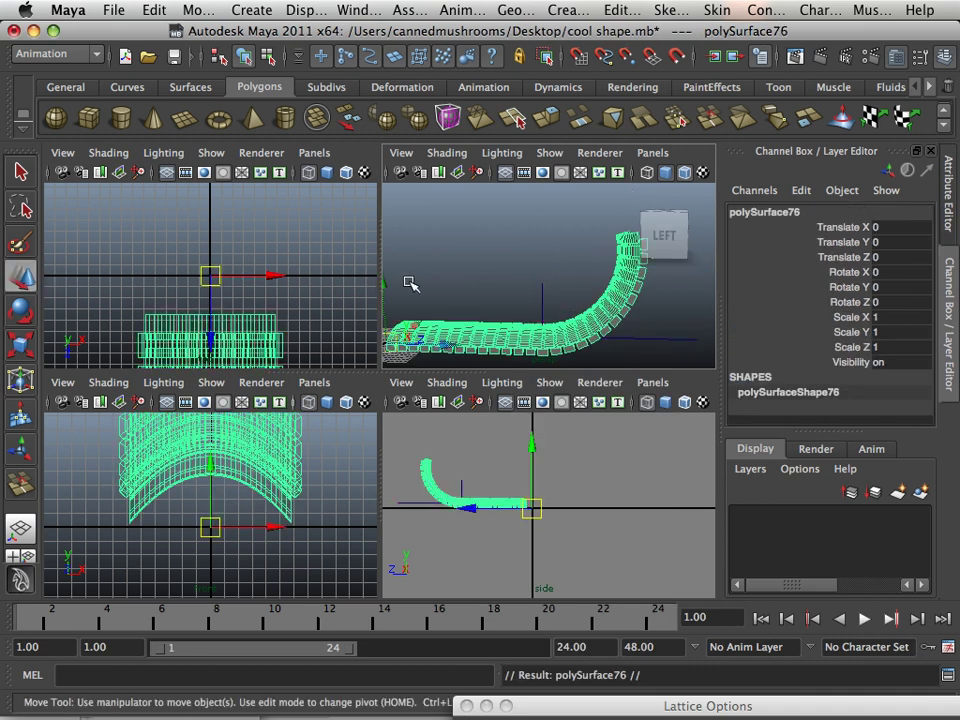
{"action": "left_click_drag", "start_coordinate": [214, 339], "coordinate": [218, 275]}
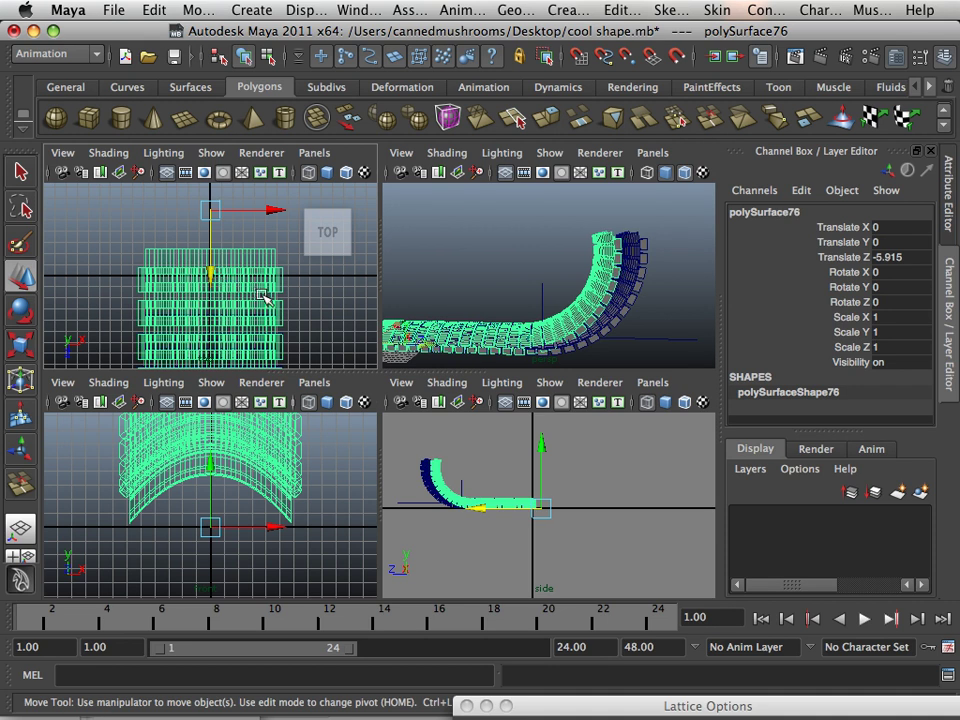
- Undo the Z offset and the duplication of the bent row
{"action": "key", "text": "q"}
{"action": "left_click", "coordinate": [507, 312]}
{"action": "key", "text": "space"}
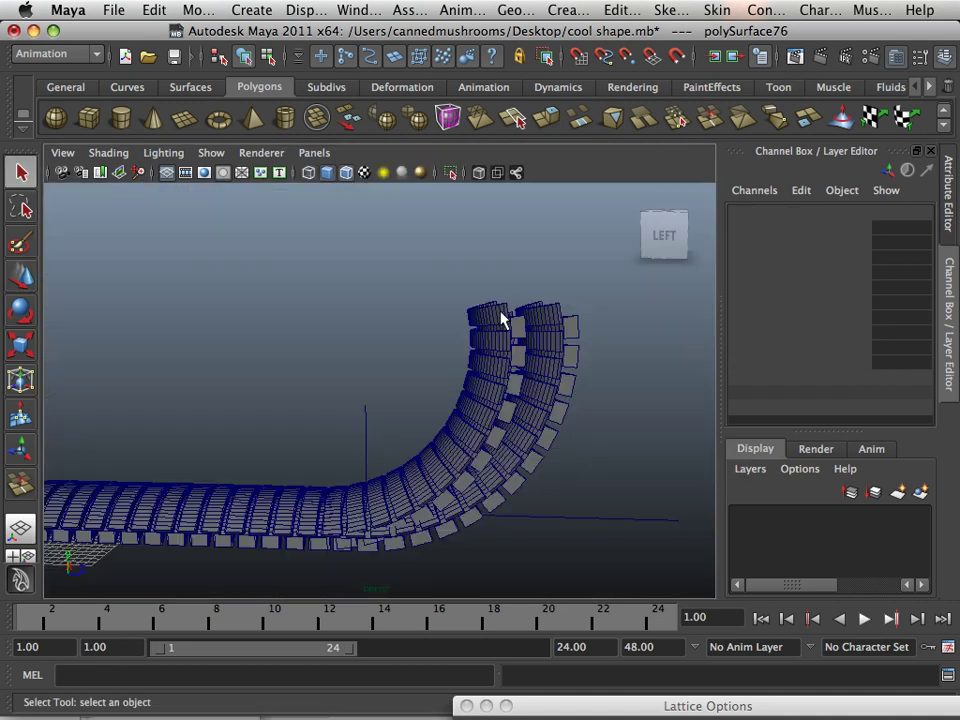
{"action": "scroll", "coordinate": [424, 378], "scroll_direction": "down", "scroll_amount": 2}
{"action": "key", "text": "z"}
{"action": "key", "text": "z"}
{"action": "key", "text": "z"}
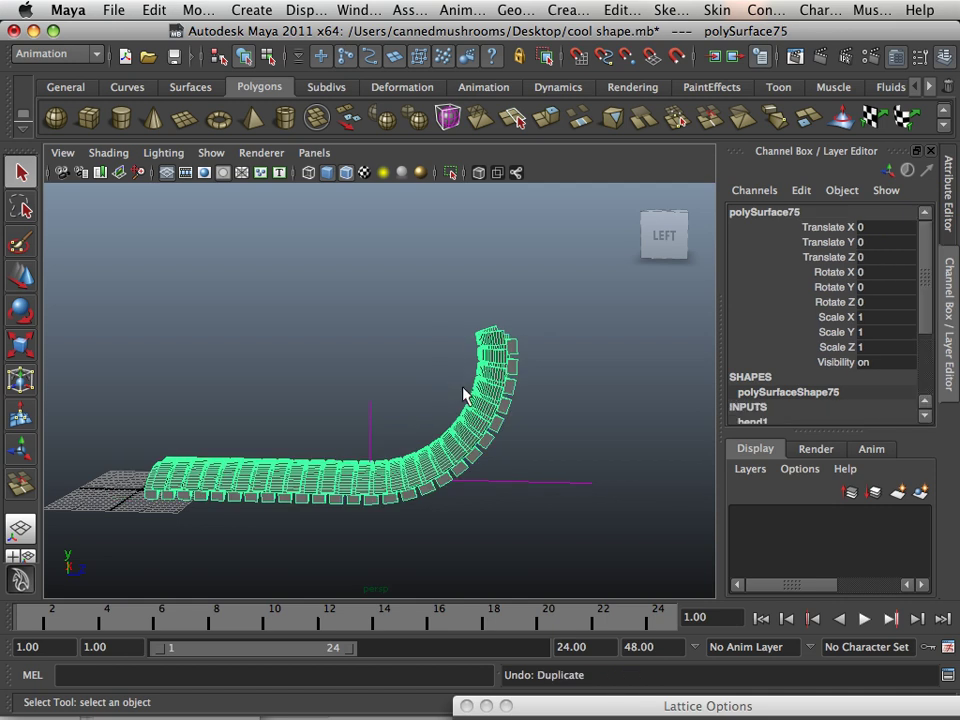
- Duplicate the bent row and raise the copy along Y to about 18.5 units
{"action": "key", "text": "ctrl+d"}
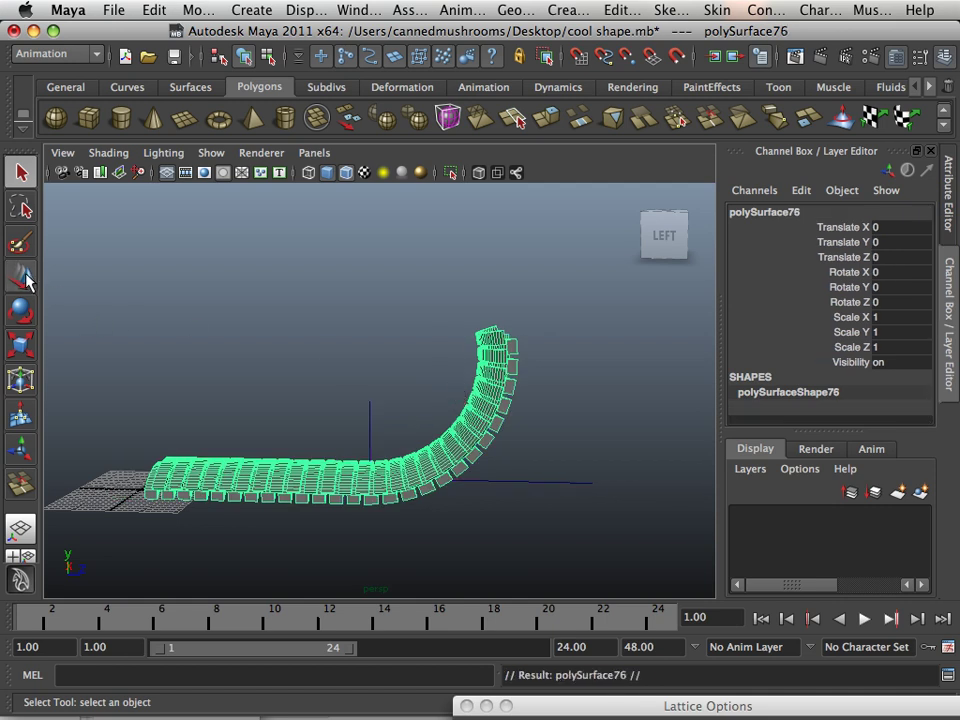
{"action": "key", "text": "w"}
{"action": "left_click_drag", "start_coordinate": [143, 429], "coordinate": [180, 332]}
{"action": "left_click", "coordinate": [696, 364]}
{"action": "left_click", "coordinate": [456, 332]}
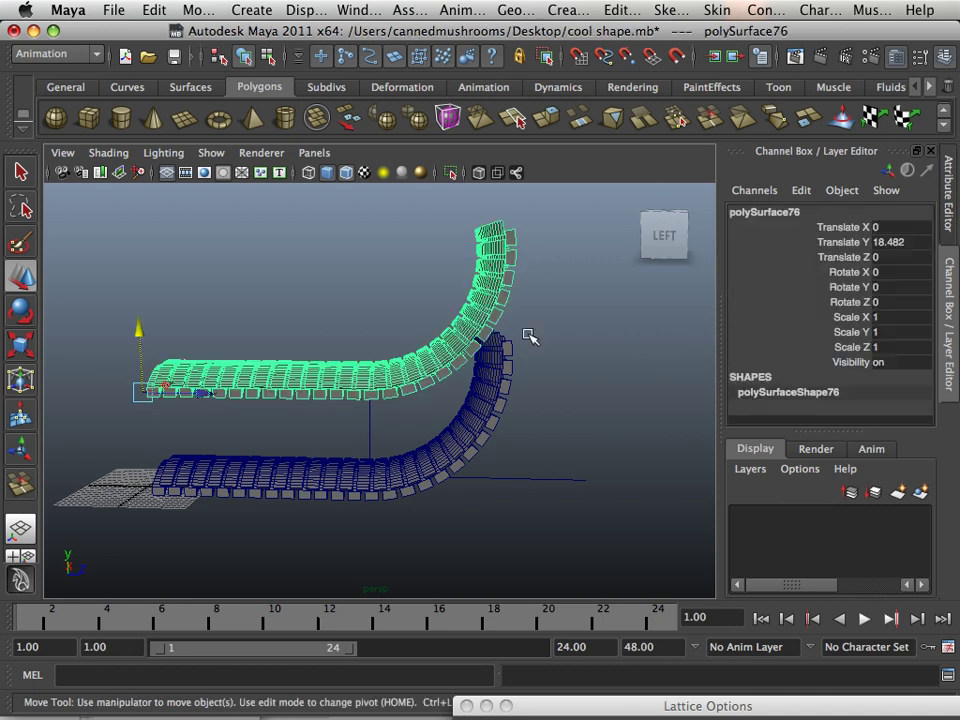
- Flip the duplicated row vertically by setting its Scale Y to -1
{"action": "left_click", "coordinate": [876, 333]}
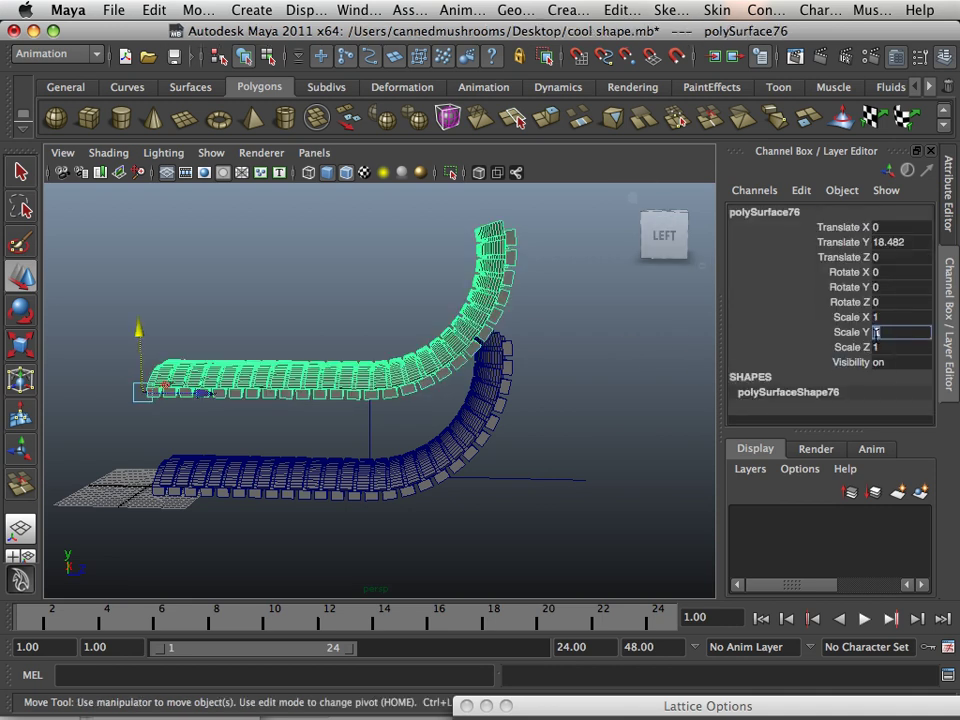
{"action": "type", "text": "-1"}
{"action": "key", "text": "Return"}
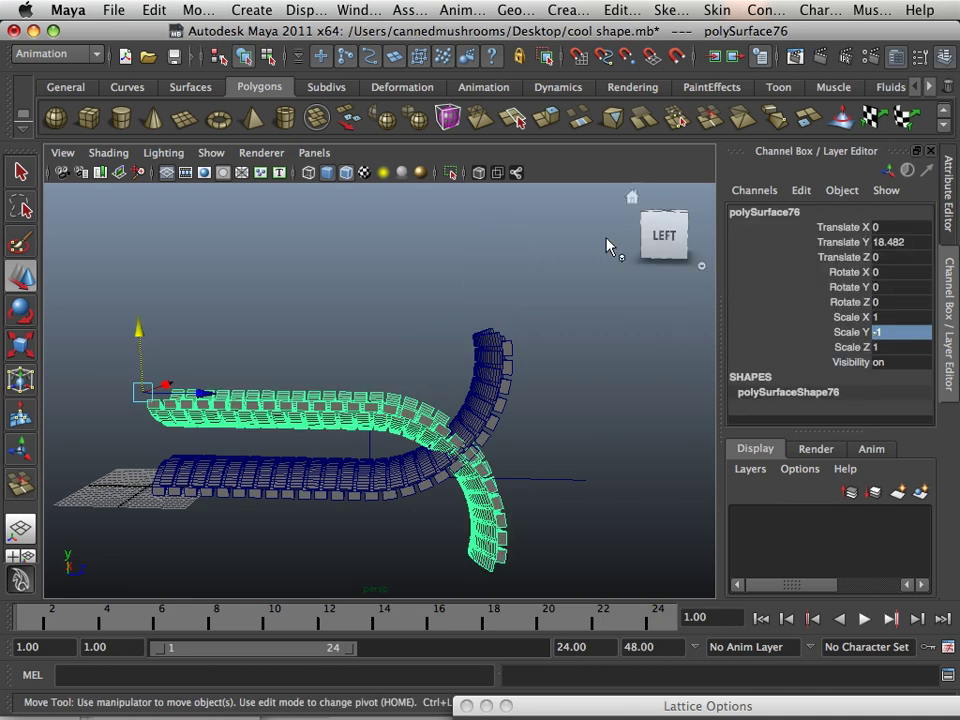
- Raise the flipped copy along Y to about 59.8 units so its curved end meets the original's
{"action": "left_click", "coordinate": [152, 210]}
{"action": "left_click_drag", "start_coordinate": [140, 325], "coordinate": [141, 267]}
{"action": "left_click", "coordinate": [204, 382]}
{"action": "left_click", "coordinate": [160, 205]}
{"action": "left_click", "coordinate": [226, 340]}
{"action": "right_click_drag", "start_coordinate": [228, 343], "coordinate": [180, 306], "text": "alt"}
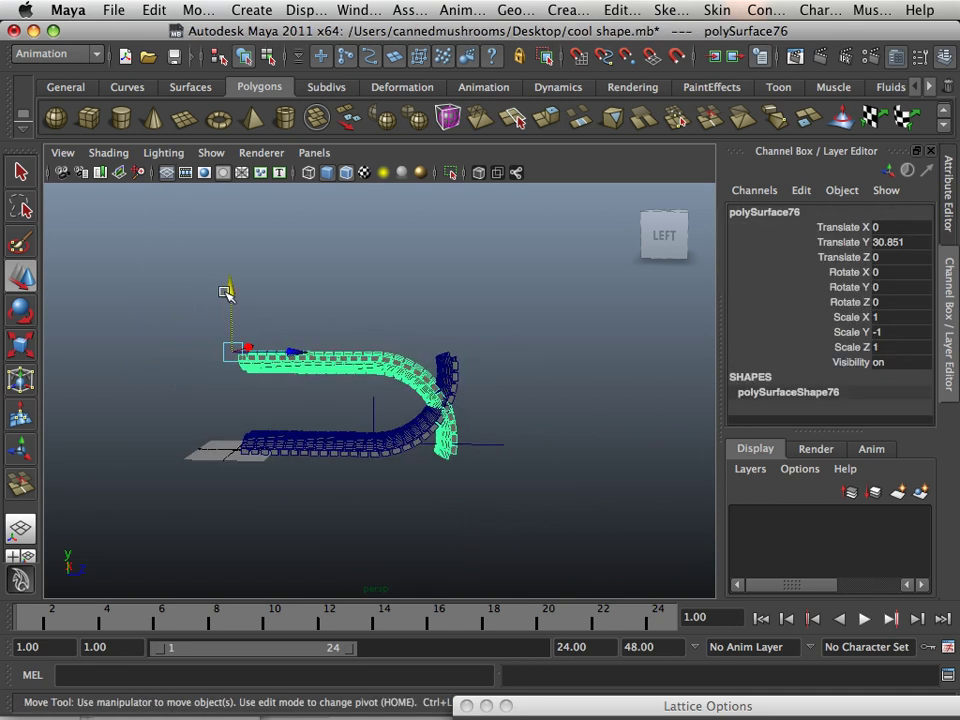
{"action": "left_click_drag", "start_coordinate": [229, 289], "coordinate": [266, 190]}
{"action": "right_click_drag", "start_coordinate": [312, 306], "coordinate": [391, 370], "text": "alt"}
{"action": "middle_click_drag", "start_coordinate": [391, 370], "coordinate": [349, 407], "text": "alt"}
{"action": "right_click_drag", "start_coordinate": [300, 370], "coordinate": [355, 404], "text": "alt"}
{"action": "right_click_drag", "start_coordinate": [478, 407], "coordinate": [408, 476], "text": "alt"}
- Select the bend handle of the lower row and set the deformer's Curvature to 1.5
{"action": "left_click_drag", "start_coordinate": [452, 537], "coordinate": [452, 538]}
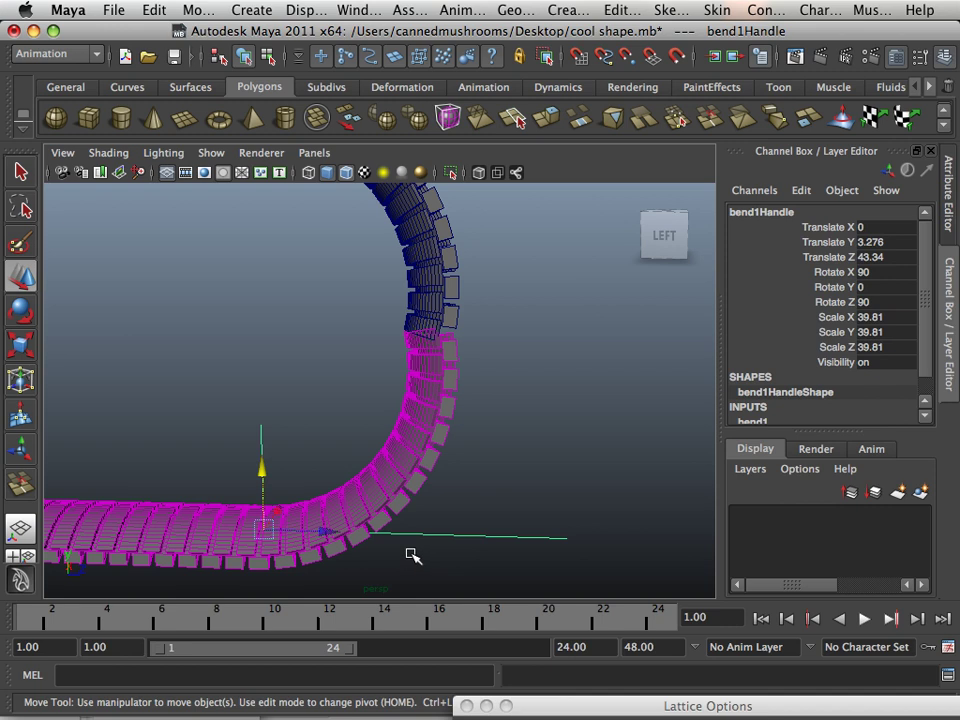
{"action": "scroll", "coordinate": [756, 405], "scroll_direction": "down", "scroll_amount": 1}
{"action": "left_click", "coordinate": [756, 402]}
{"action": "scroll", "coordinate": [800, 400], "scroll_direction": "down", "scroll_amount": 2}
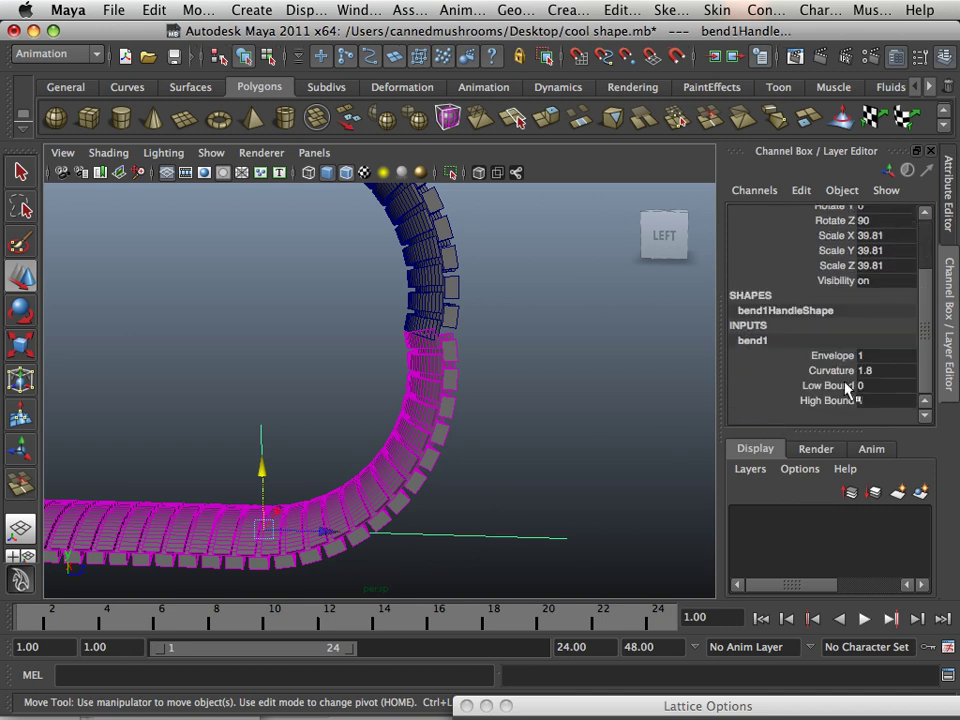
{"action": "left_click", "coordinate": [833, 371]}
{"action": "left_click", "coordinate": [866, 371]}
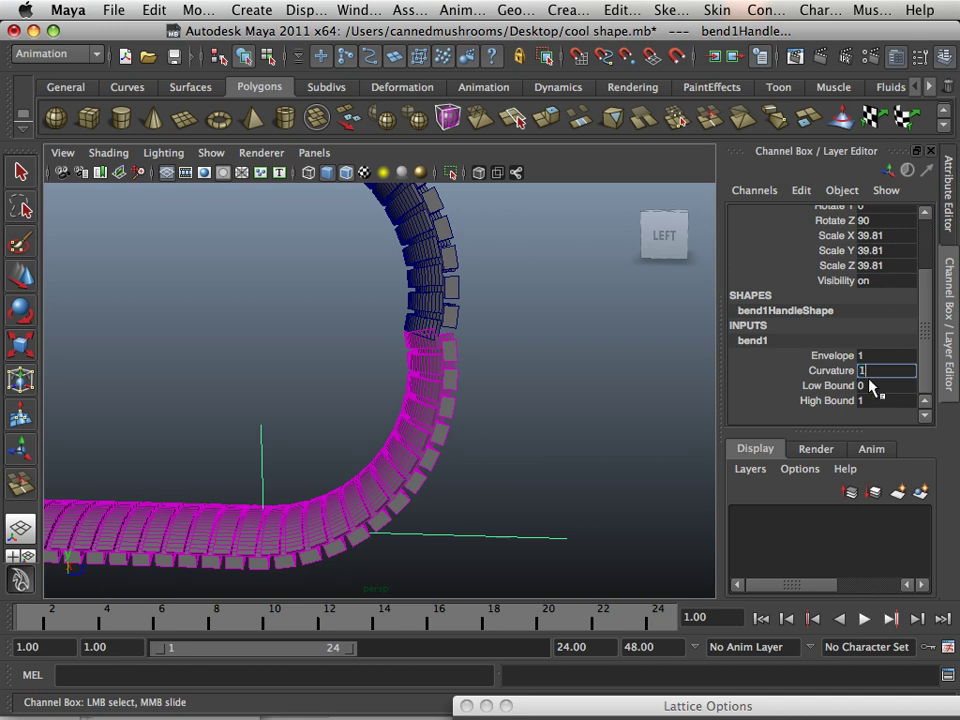
{"action": "key", "text": "Return"}
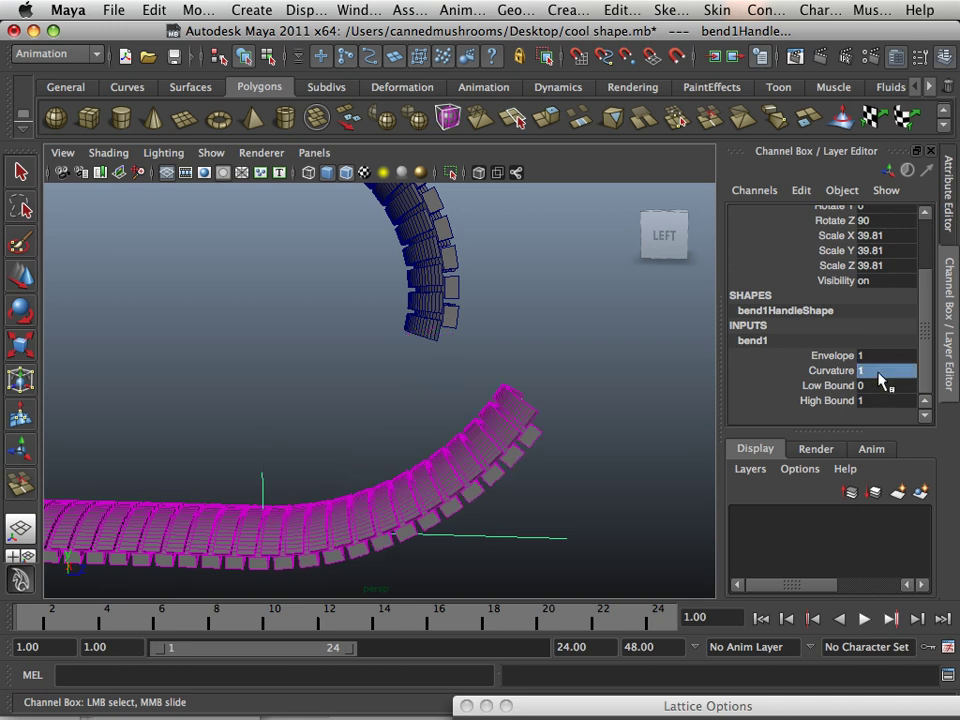
{"action": "key", "text": "1"}
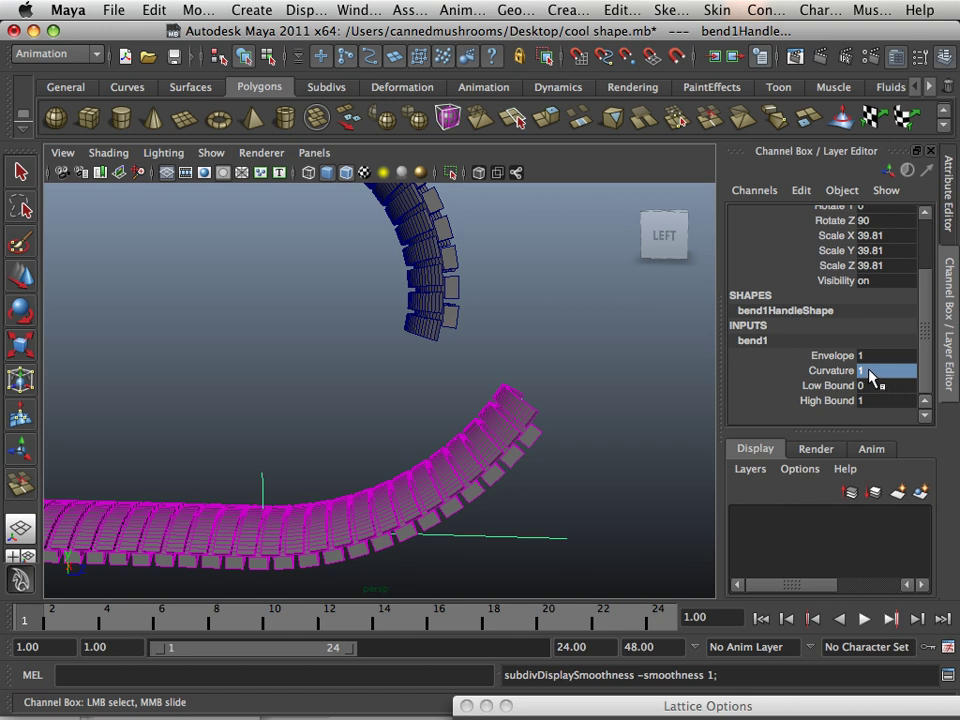
{"action": "left_click", "coordinate": [879, 372]}
{"action": "type", "text": "5"}
{"action": "key", "text": "Return"}
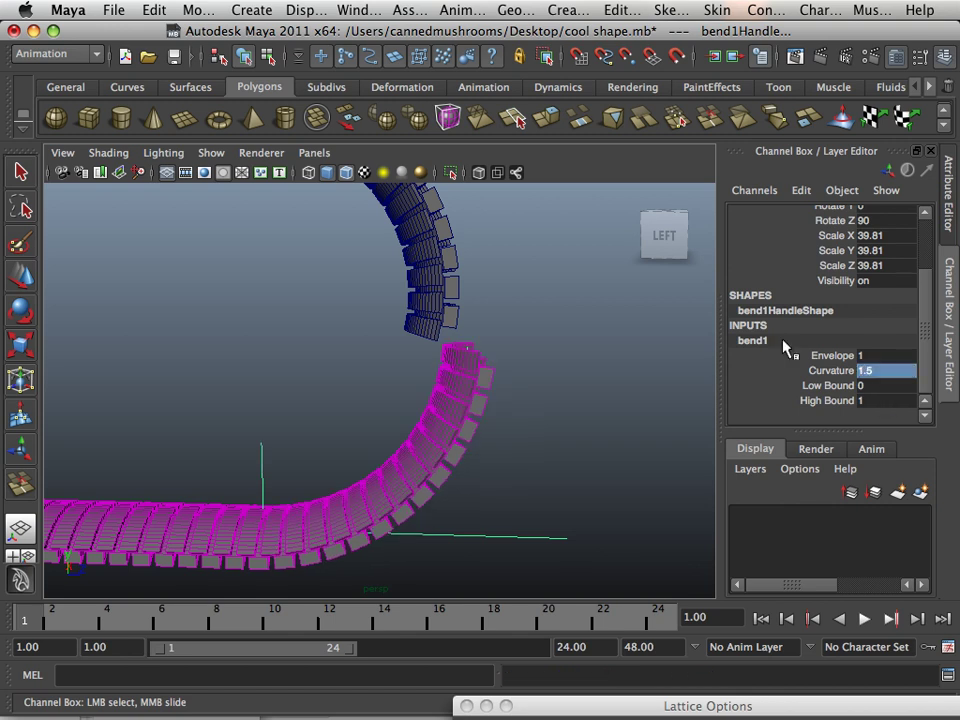
- Delete the flipped copy above the original bent row
{"action": "left_click", "coordinate": [450, 350]}
{"action": "middle_click_drag", "start_coordinate": [452, 360], "coordinate": [394, 446], "text": "alt"}
{"action": "left_click", "coordinate": [420, 326]}
{"action": "key", "text": "Delete"}
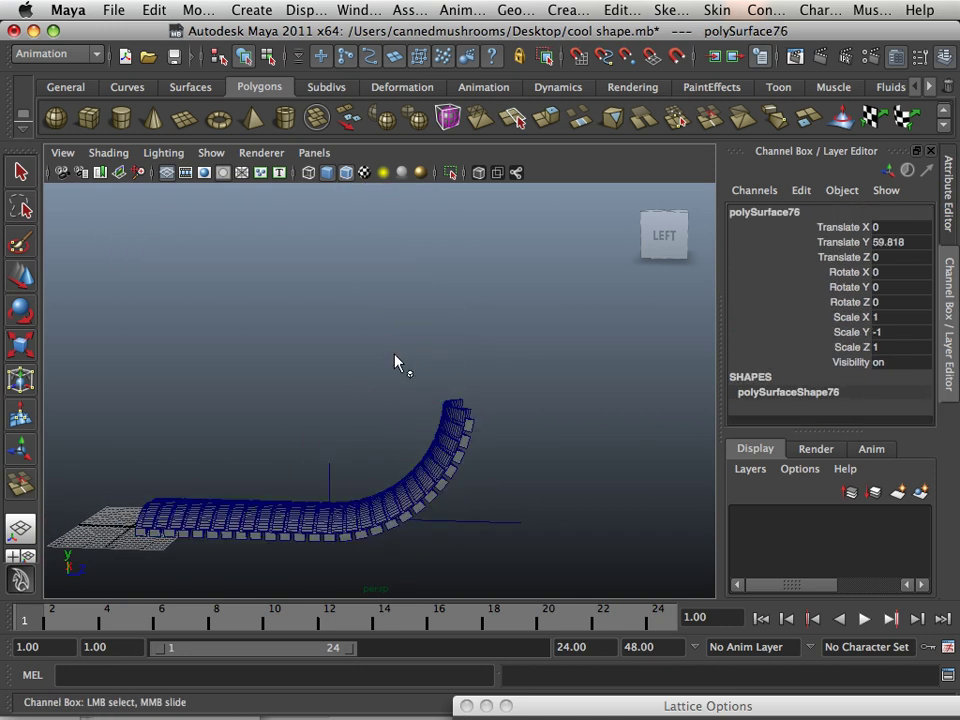
- Examine the bent row of arches from below, close up and from the side
{"action": "left_click_drag", "start_coordinate": [465, 330], "coordinate": [377, 281], "text": "alt"}
{"action": "right_click_drag", "start_coordinate": [377, 281], "coordinate": [531, 448], "text": "alt"}
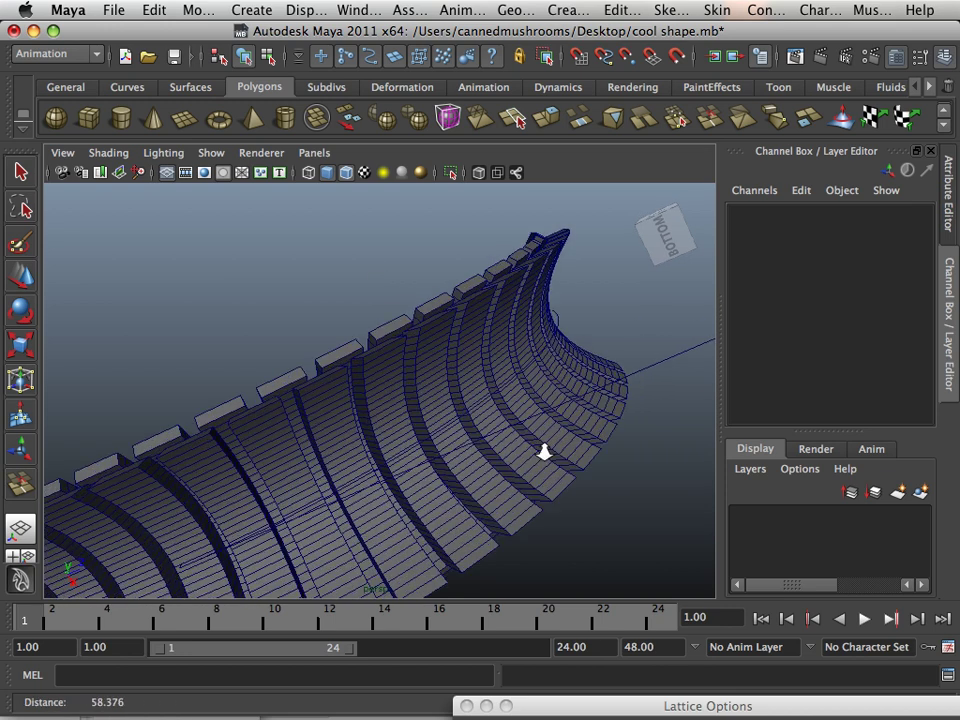
{"action": "left_click_drag", "start_coordinate": [531, 448], "coordinate": [448, 579], "text": "alt"}
{"action": "middle_click_drag", "start_coordinate": [448, 579], "coordinate": [457, 496], "text": "alt"}
{"action": "left_click_drag", "start_coordinate": [457, 496], "coordinate": [529, 409], "text": "alt"}
{"action": "scroll", "coordinate": [392, 421], "scroll_direction": "down", "scroll_amount": 5}
{"action": "left_click_drag", "start_coordinate": [386, 425], "coordinate": [450, 478], "text": "alt"}
{"action": "scroll", "coordinate": [350, 457], "scroll_direction": "up", "scroll_amount": 5}
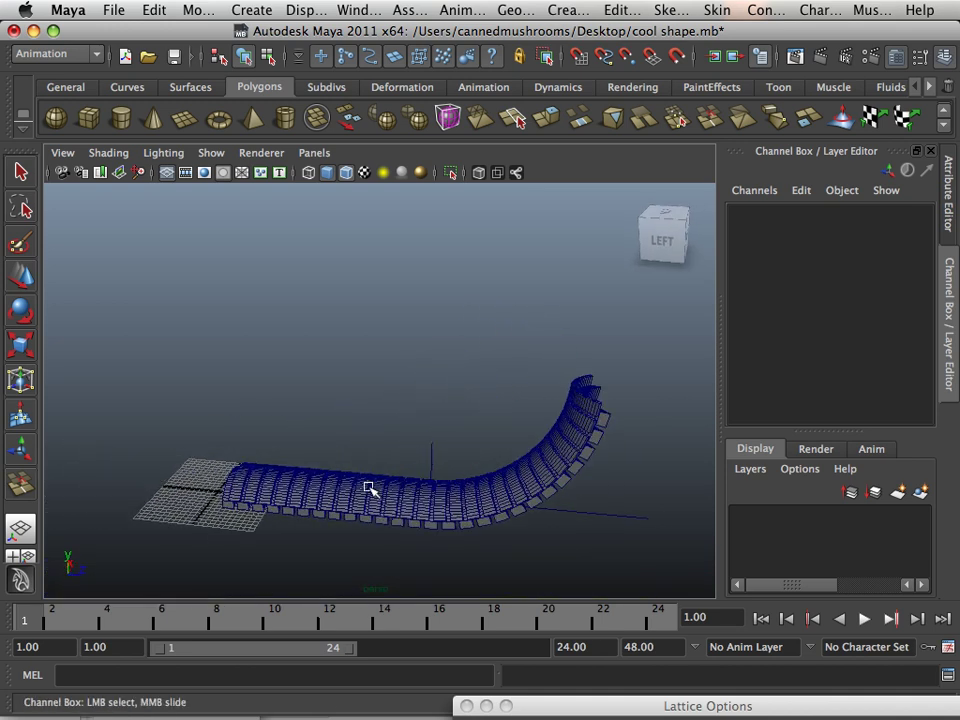
{"action": "left_click_drag", "start_coordinate": [349, 485], "coordinate": [387, 431], "text": "alt"}
{"action": "scroll", "coordinate": [387, 432], "scroll_direction": "up", "scroll_amount": 3}
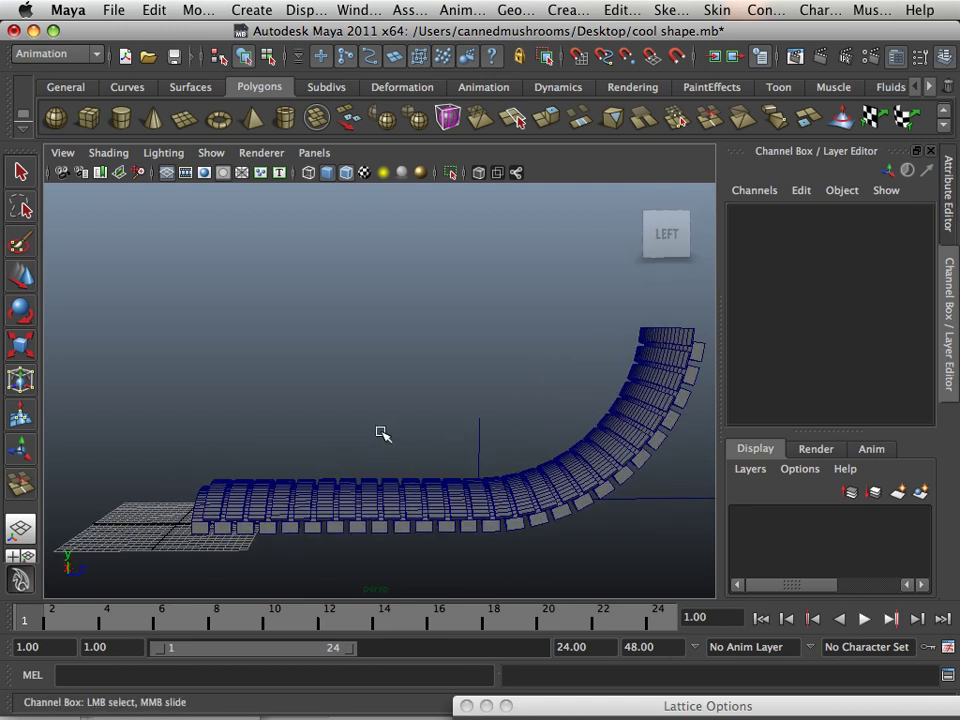